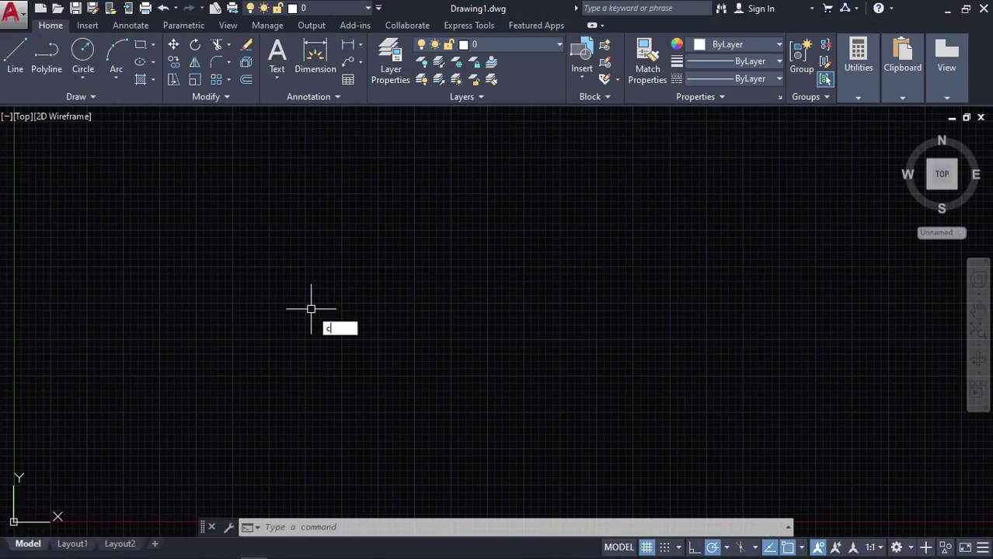
# Step: Start a circle with its centre at the origin 0,0,0
pyautogui.press('Return')
pyautogui.write('0')
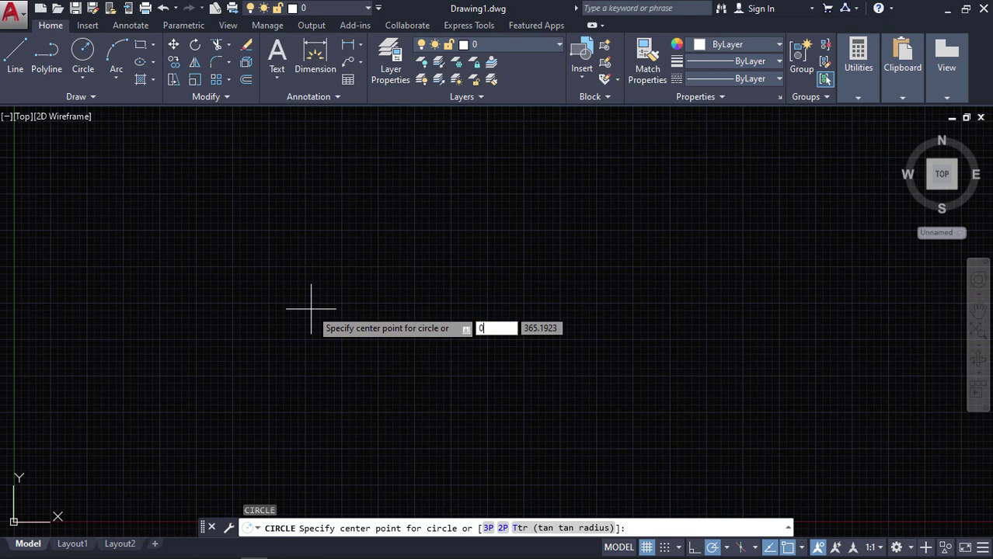
pyautogui.press('Tab')
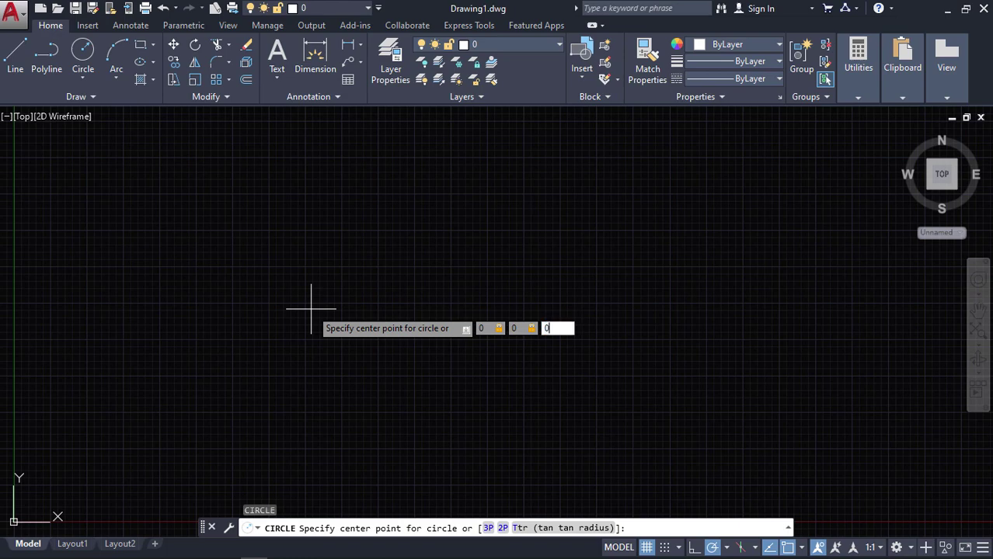
pyautogui.write('0')
pyautogui.press('Return')
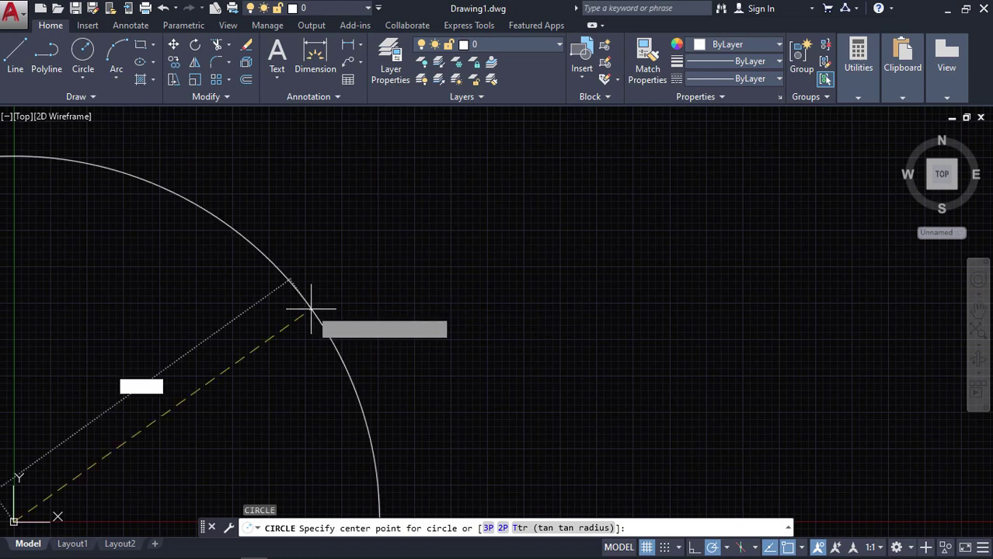
pyautogui.scroll(-3, 306, 344)
pyautogui.scroll(-3, 280, 359)
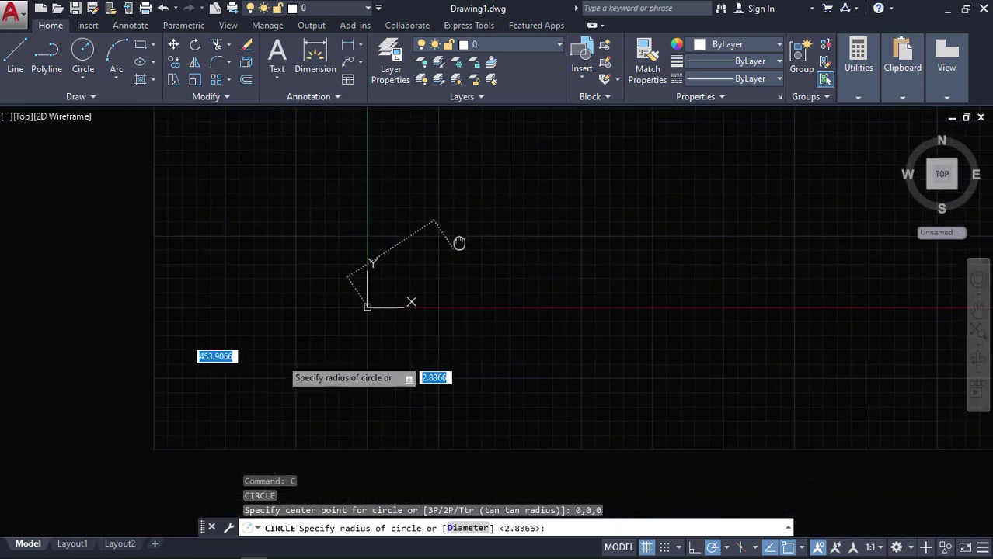
pyautogui.scroll(2, 427, 272)
pyautogui.scroll(1, 441, 268)
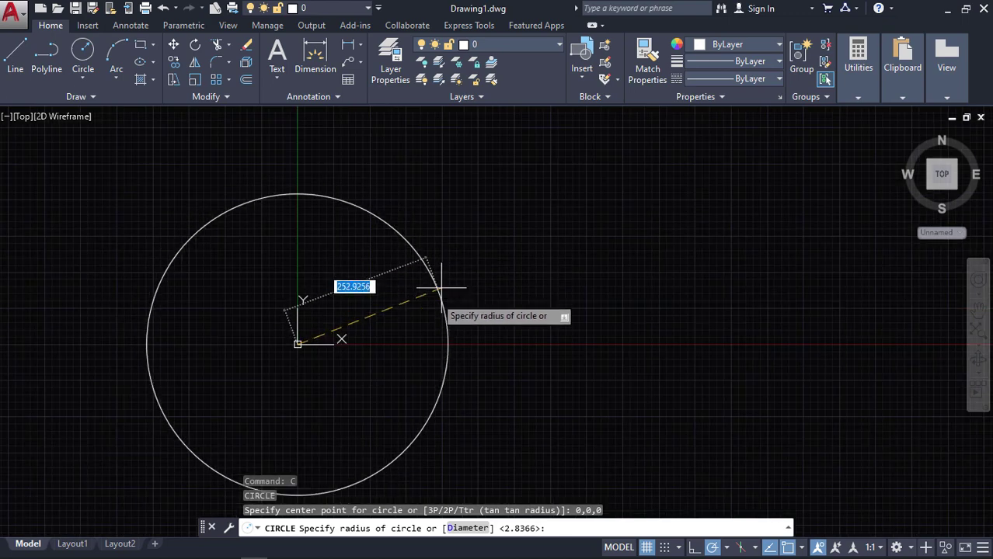
pyautogui.moveTo(439, 276); pyautogui.dragTo(552, 233, button='middle')
pyautogui.scroll(-1, 552, 233)
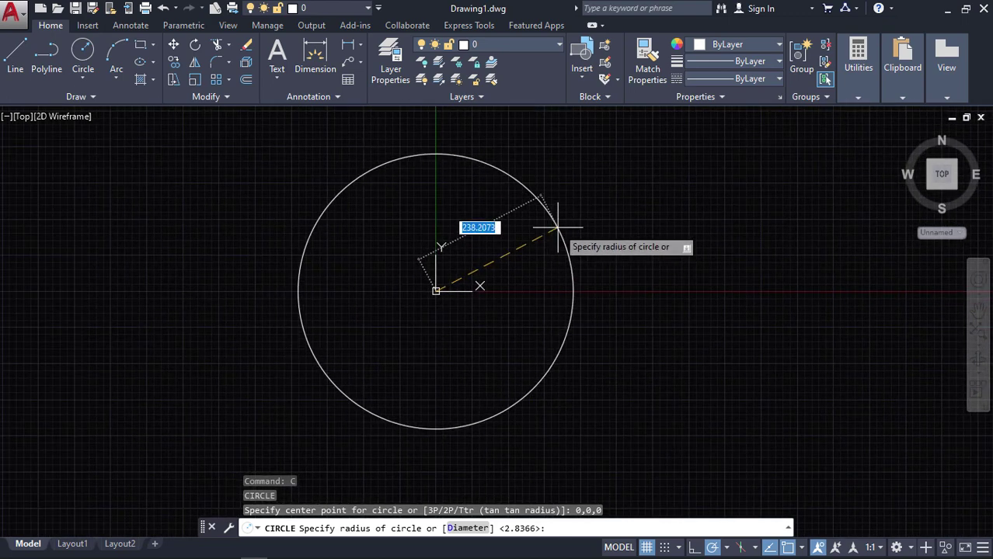
# Step: Give the circle a diameter of 26 and frame it in the view
pyautogui.write('d')
pyautogui.press('Return')
pyautogui.write('26')
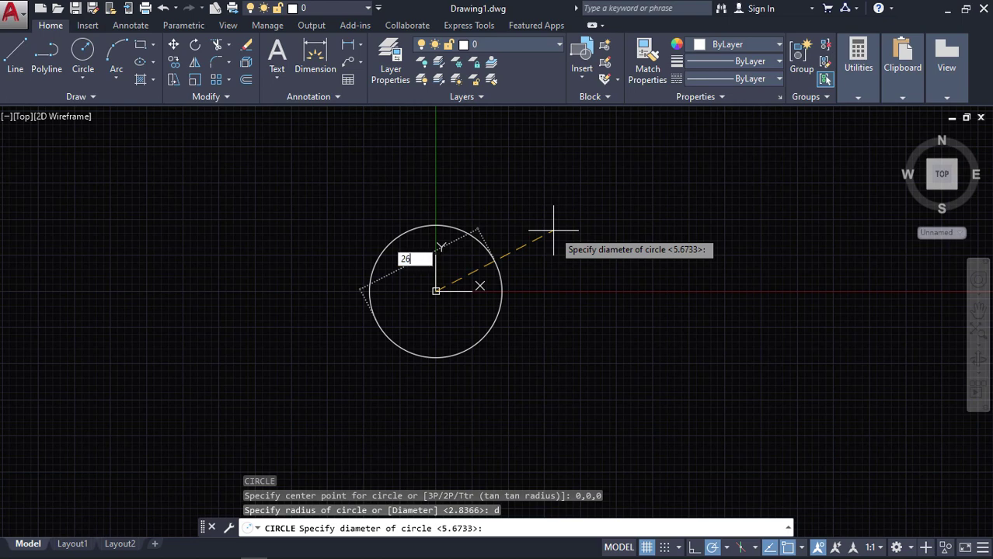
pyautogui.press('Return')
pyautogui.scroll(3, 447, 284)
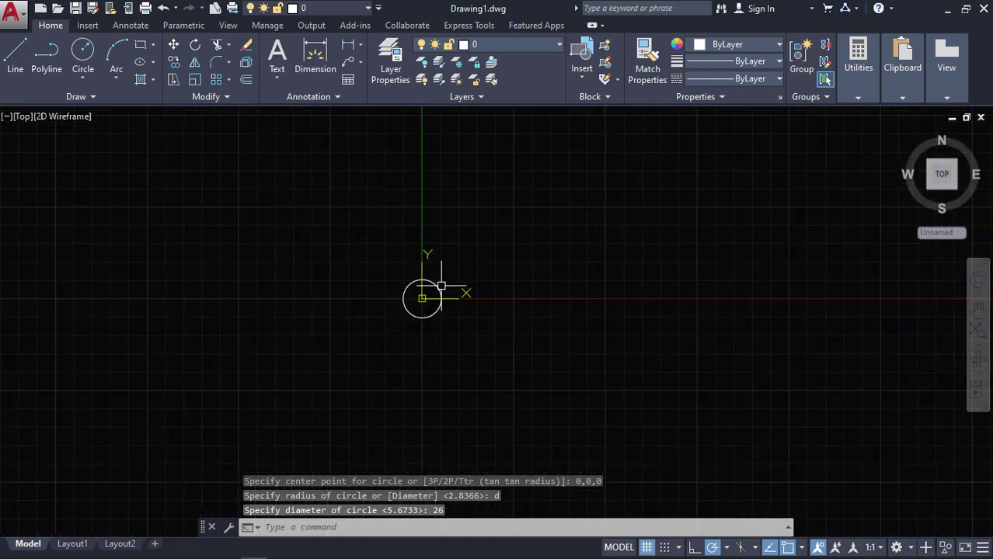
pyautogui.scroll(1, 361, 312)
pyautogui.scroll(2, 396, 312)
pyautogui.scroll(2, 401, 309)
pyautogui.moveTo(400, 309); pyautogui.dragTo(424, 344, button='middle')
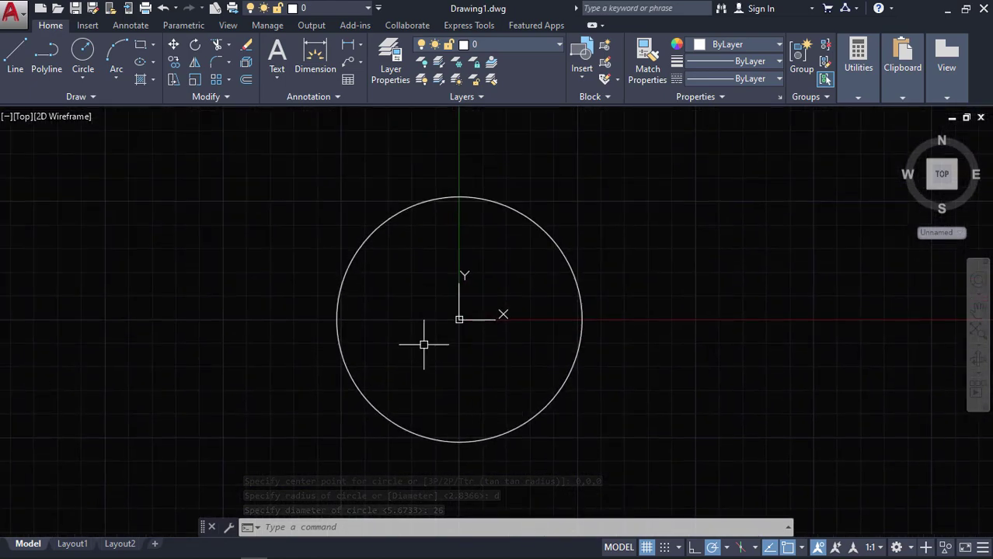
# Step: Orbit the view to a tilted isometric angle on the circle
pyautogui.click(980, 362)
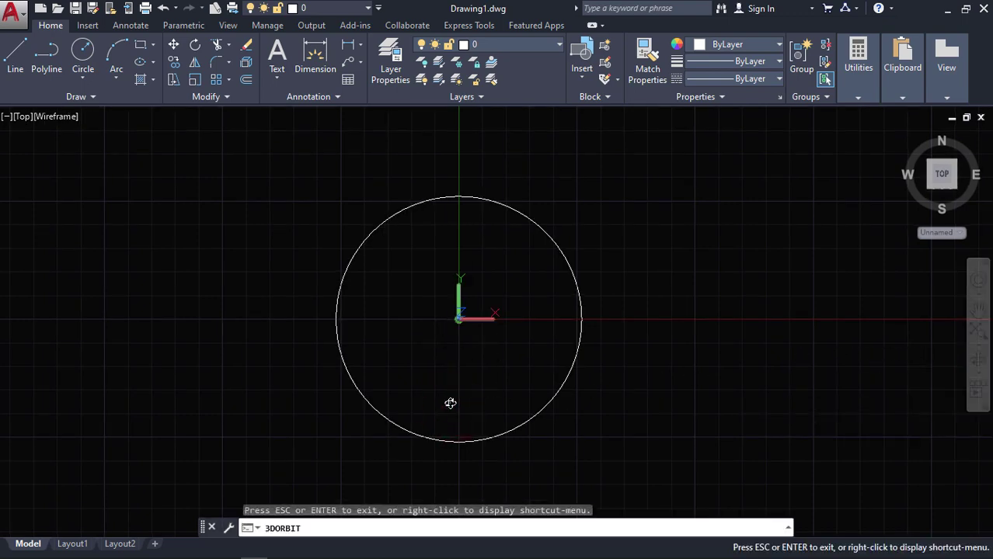
pyautogui.moveTo(450, 401); pyautogui.dragTo(480, 316)
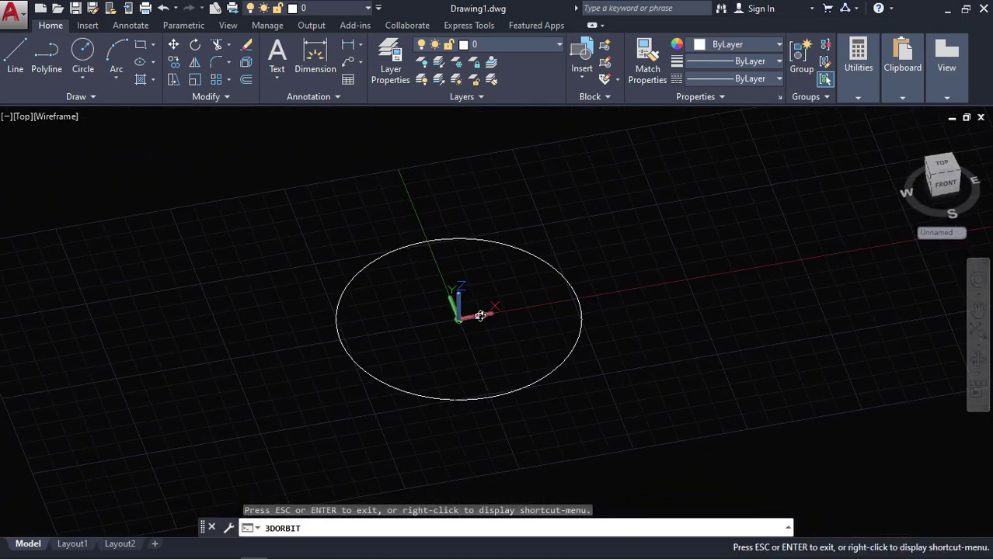
pyautogui.rightClick(337, 422)
pyautogui.click(366, 151)
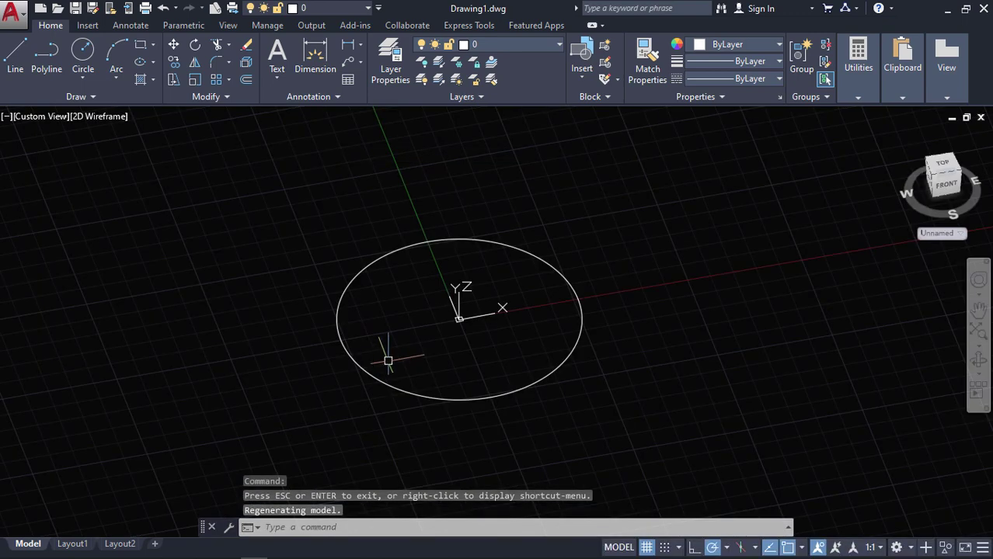
pyautogui.scroll(2, 348, 370)
pyautogui.moveTo(348, 369); pyautogui.dragTo(327, 396, button='middle')
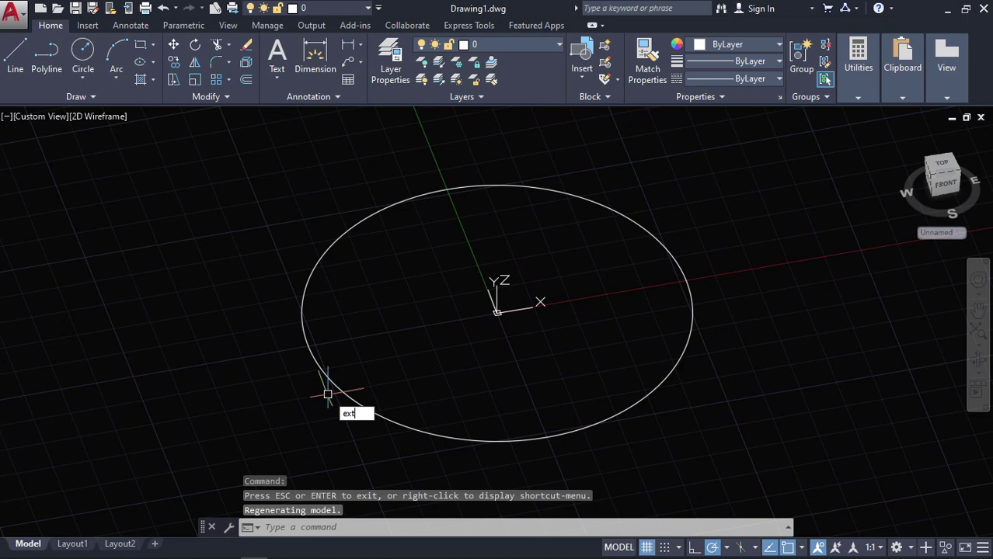
# Step: Extrude the circle by a height of 1 into a thin solid disc
pyautogui.press('Return')
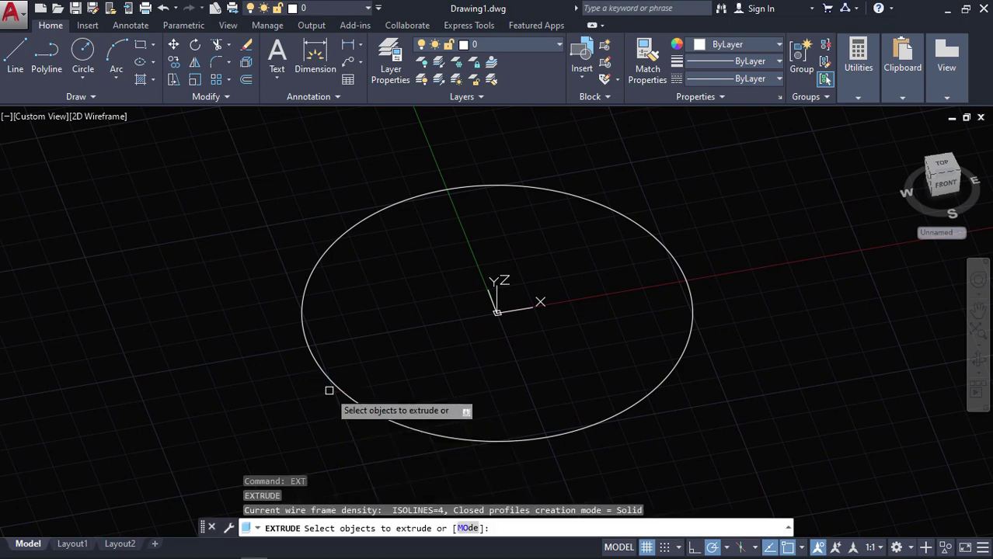
pyautogui.click(333, 381)
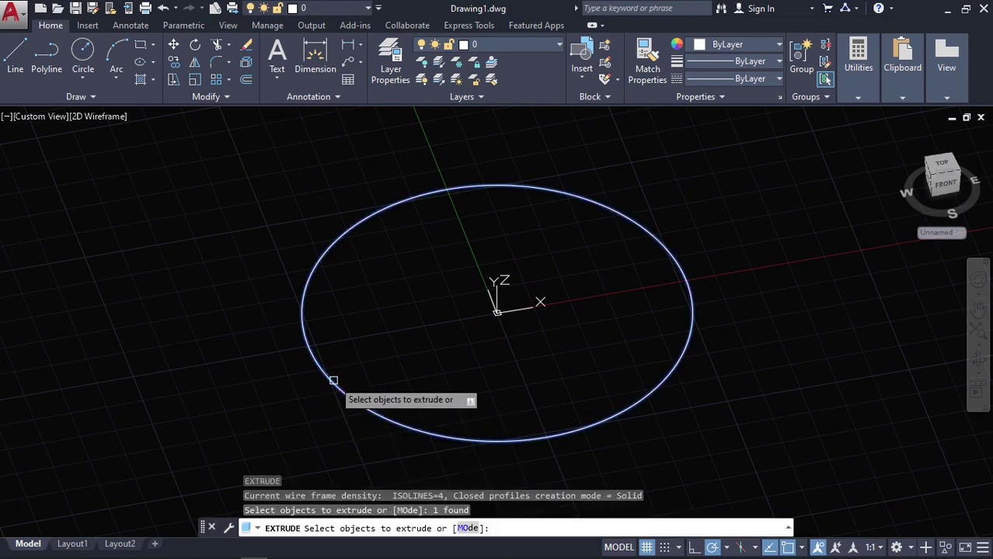
pyautogui.press('Return')
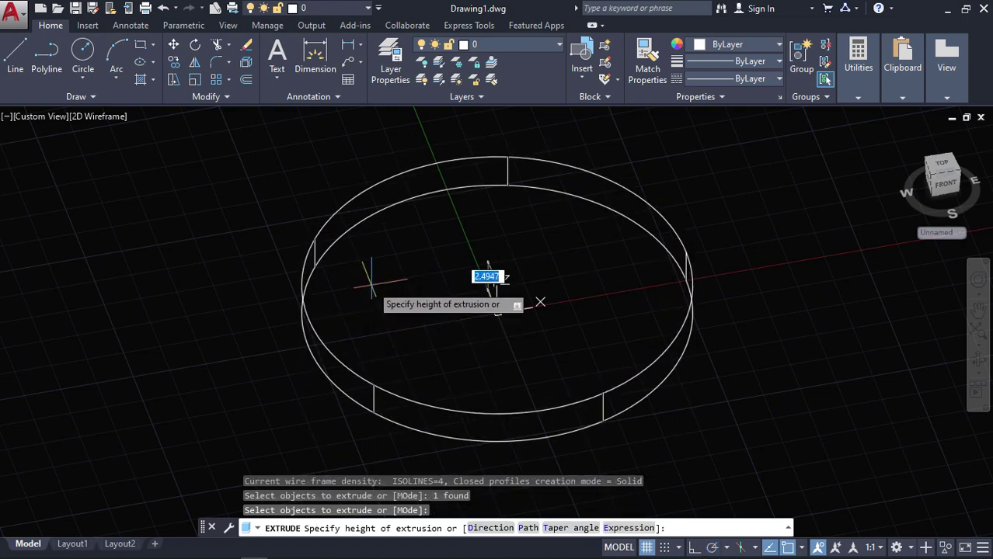
pyautogui.press('Return')
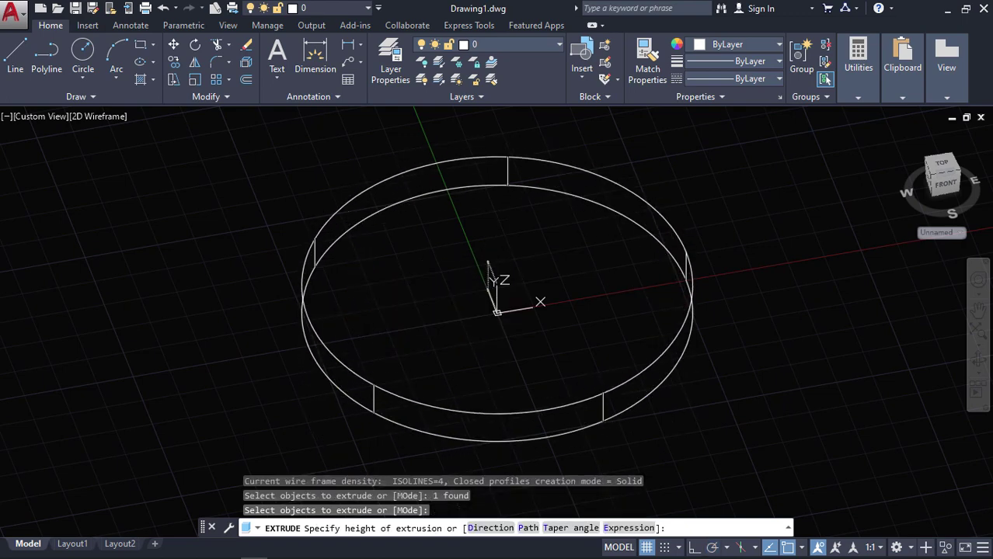
pyautogui.write('1')
pyautogui.scroll(-2, 384, 321)
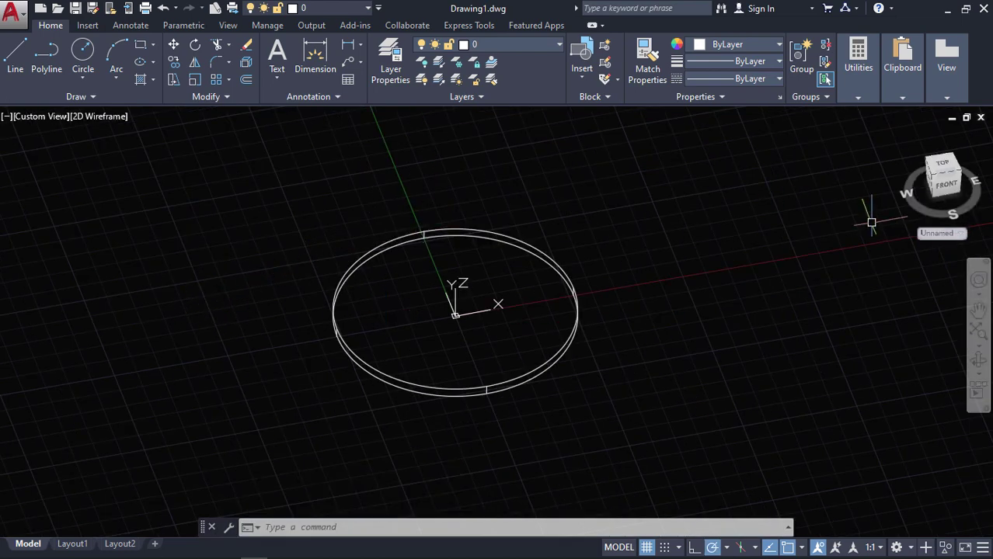
# Step: Switch to Front view and start a line at the origin 0,0,0
pyautogui.click(945, 185)
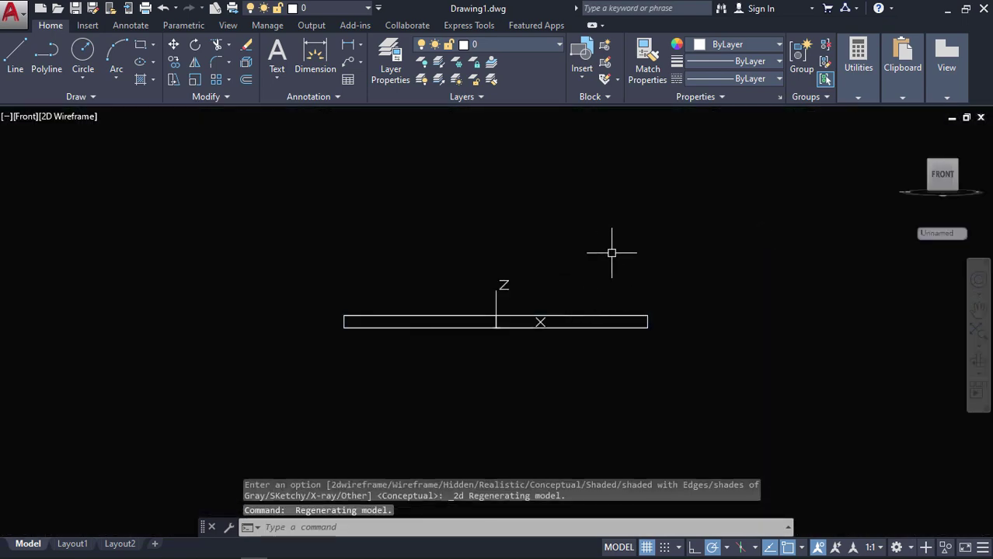
pyautogui.scroll(2, 611, 253)
pyautogui.moveTo(619, 277); pyautogui.dragTo(675, 238, button='middle')
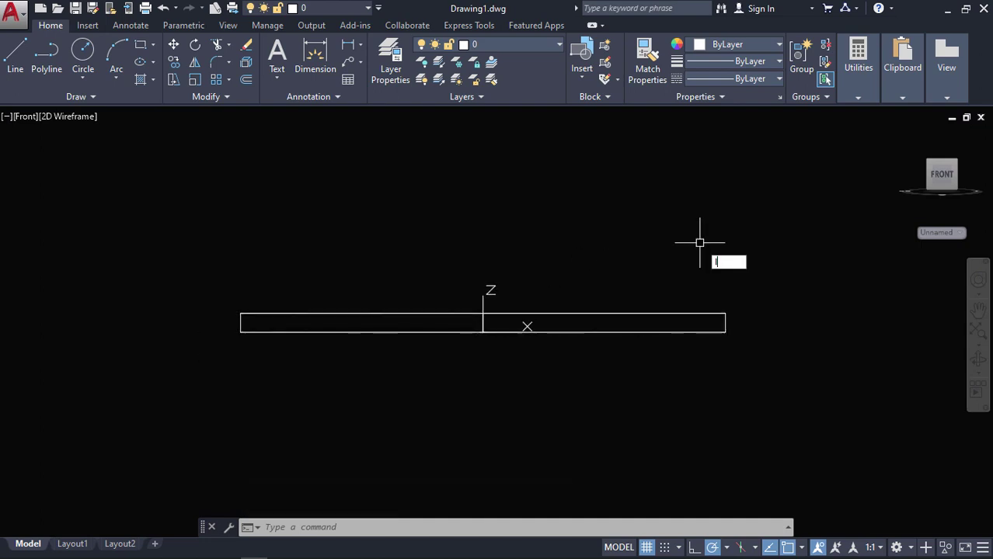
pyautogui.write('L')
pyautogui.press('Return')
pyautogui.write('0')
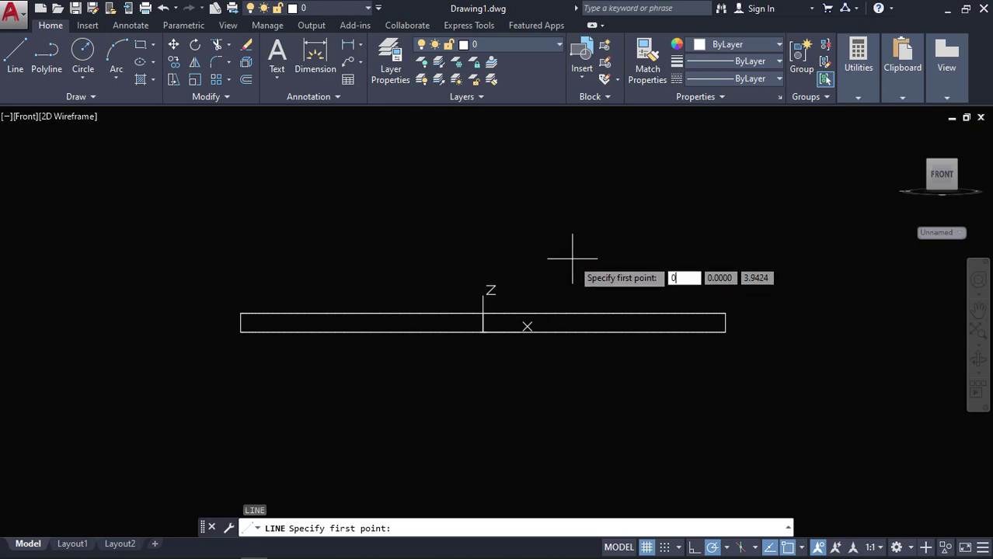
pyautogui.press('Tab')
pyautogui.write('0')
pyautogui.press('Tab')
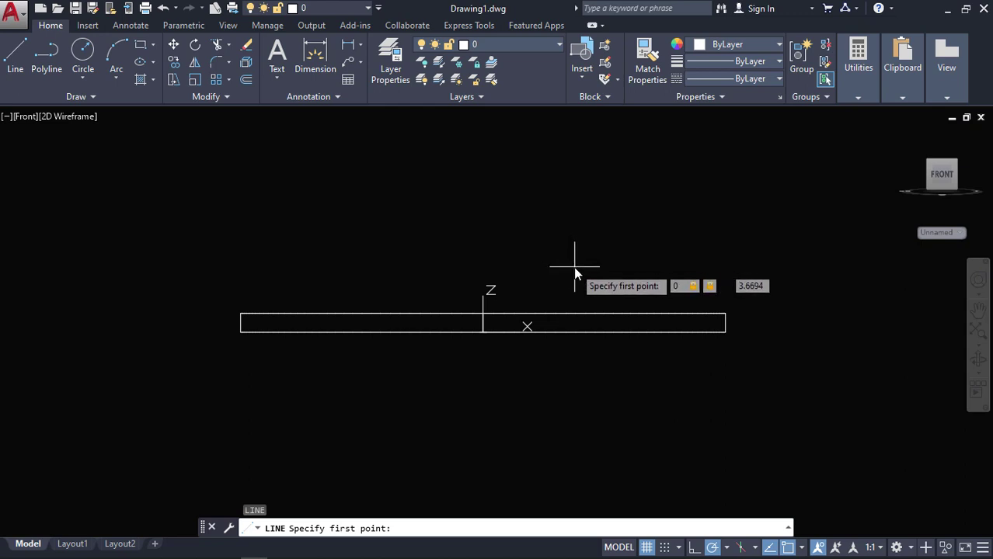
pyautogui.press('Return')
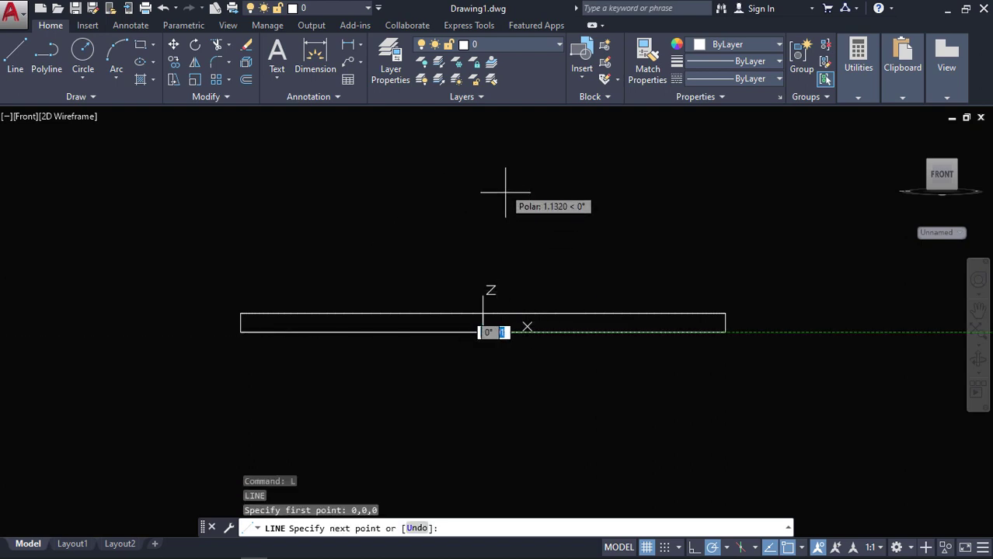
# Step: With Ortho on, end the line 10 units up along +Z, then return to Front view
pyautogui.keyDown('shift'); pyautogui.moveTo(515, 190); pyautogui.dragTo(484, 210, button='middle'); pyautogui.keyUp('shift')
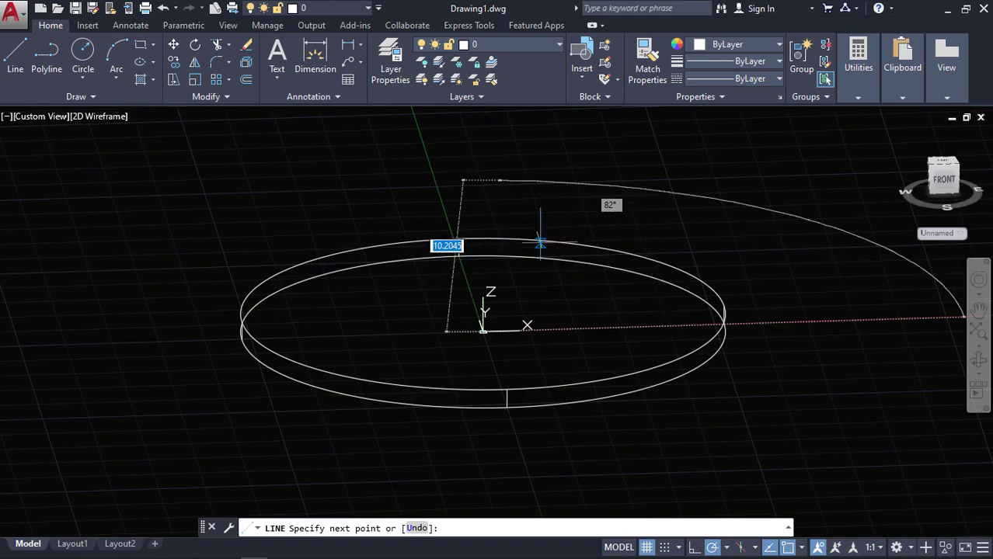
pyautogui.click(694, 546)
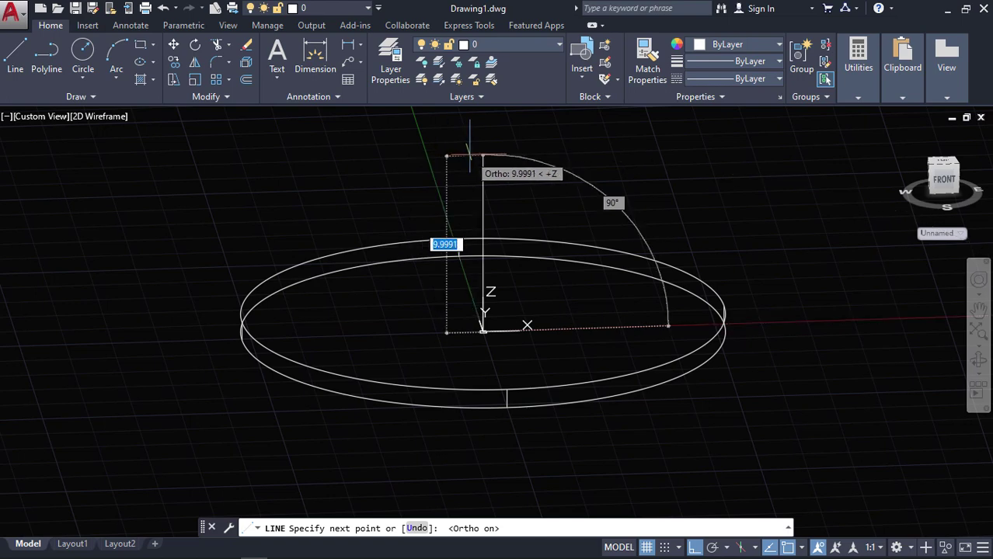
pyautogui.write('10')
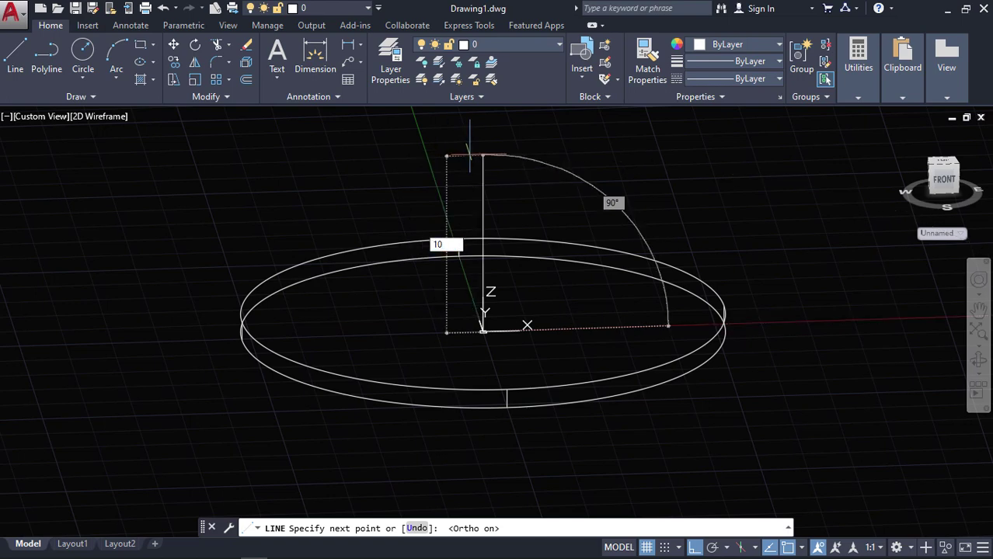
pyautogui.press('Return')
pyautogui.press('Return')
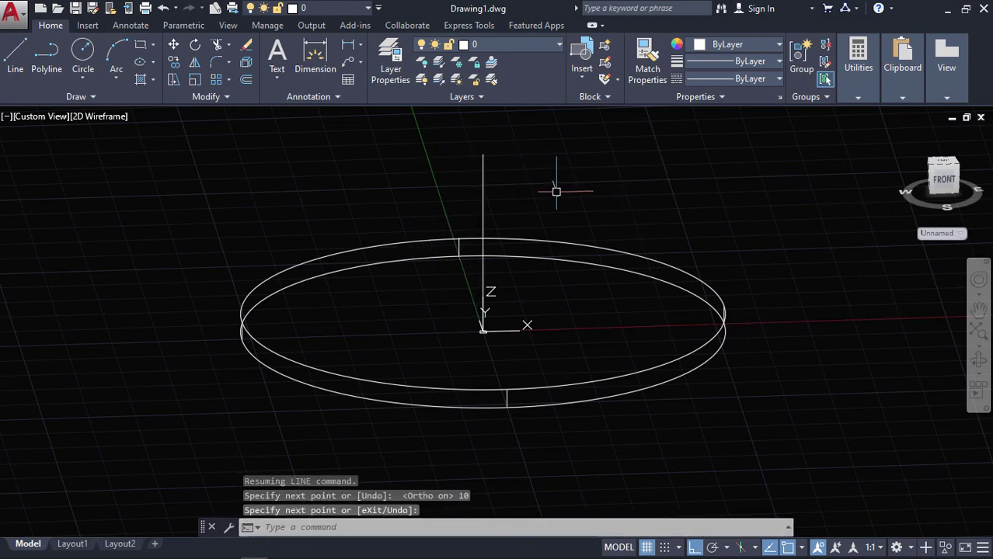
pyautogui.moveTo(555, 241)
pyautogui.keyDown('shift'); pyautogui.mouseDown(button='middle')
pyautogui.moveTo(406, 282)
pyautogui.moveTo(488, 271)
pyautogui.moveTo(466, 299)
pyautogui.moveTo(441, 290)
pyautogui.mouseUp(button='middle'); pyautogui.keyUp('shift')
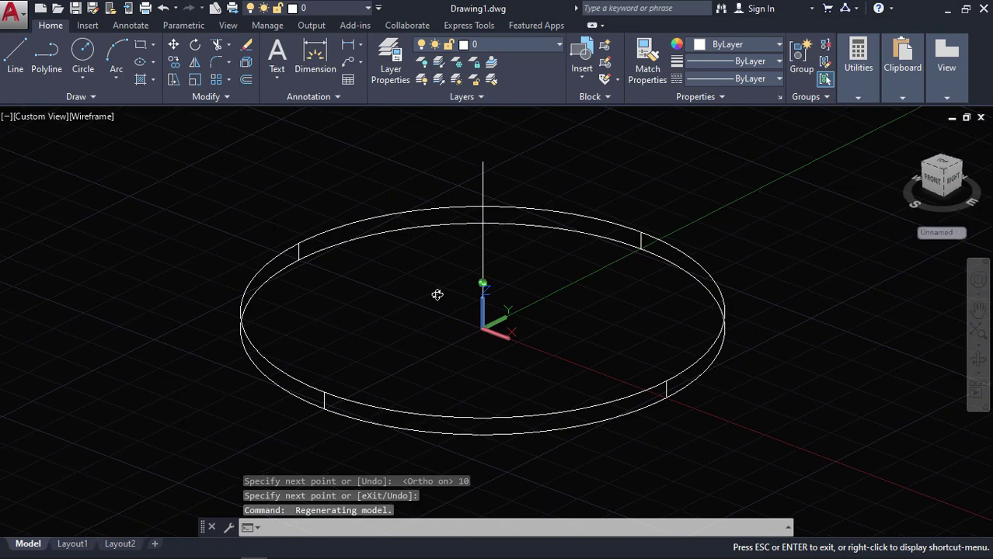
pyautogui.click(932, 177)
pyautogui.write('L')
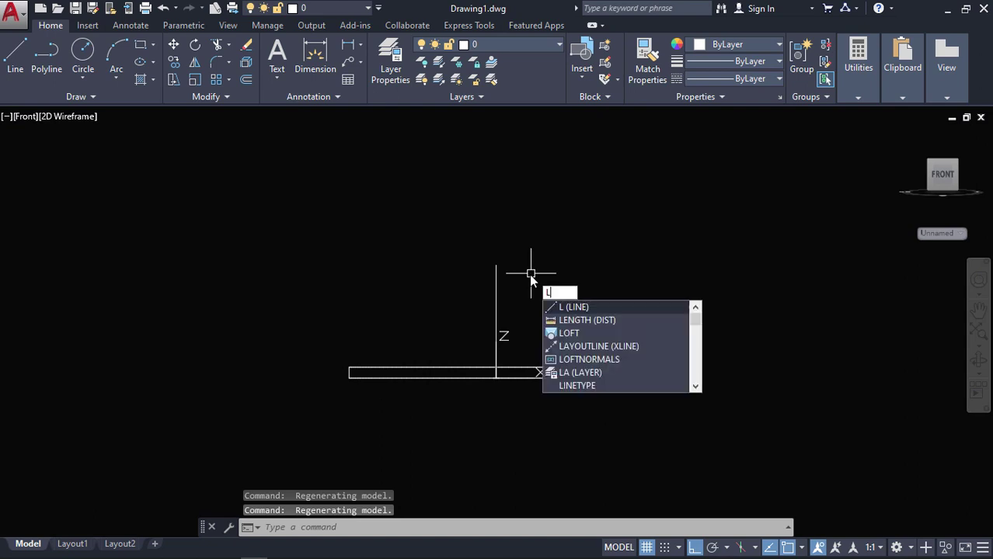
# Step: Draw a 3-unit line leftward from the top of the vertical line
pyautogui.press('Return')
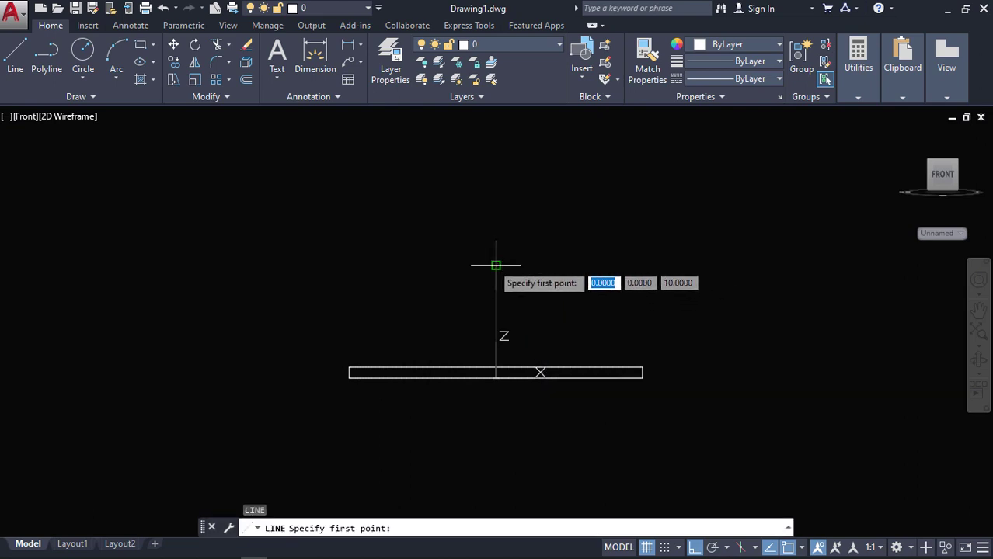
pyautogui.click(496, 265)
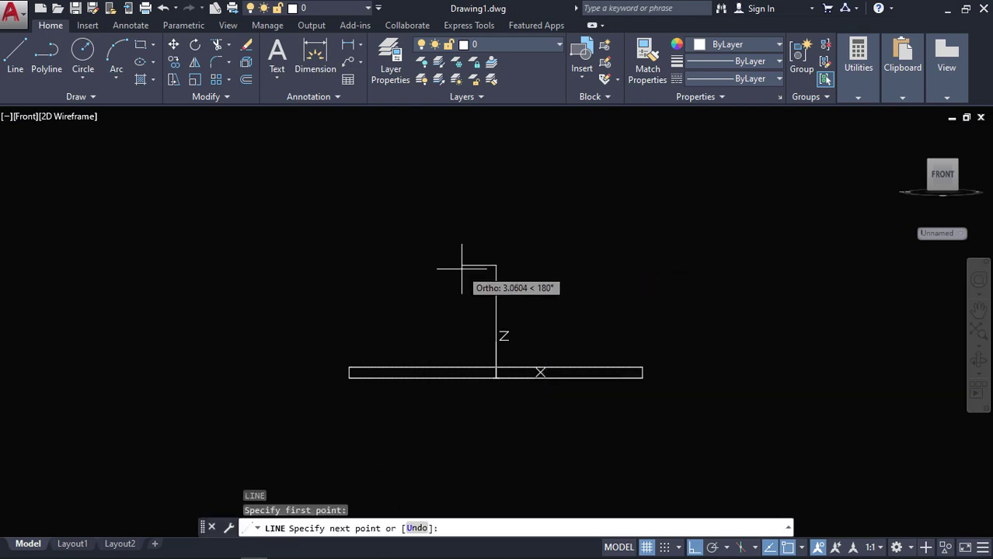
pyautogui.write('3')
pyautogui.press('Return')
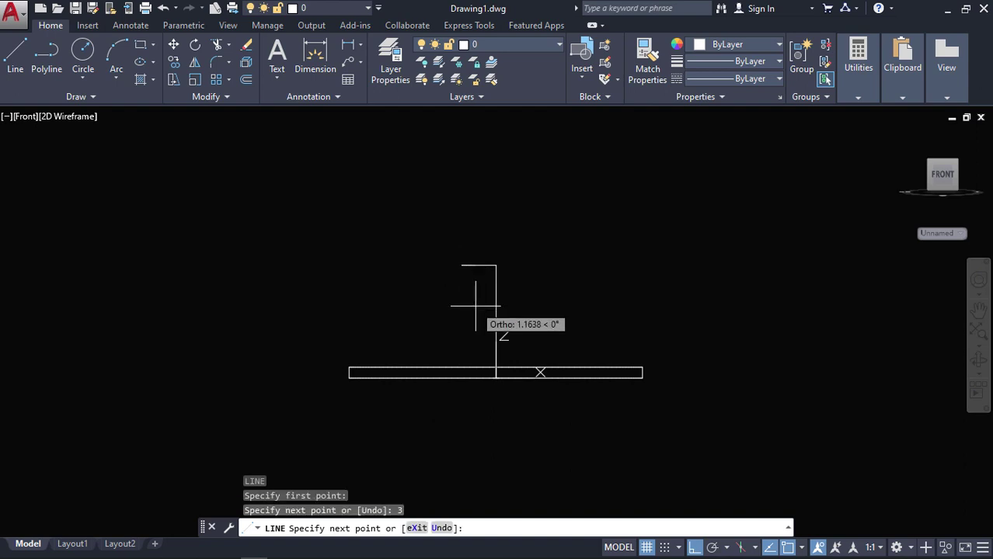
pyautogui.press('Escape')
pyautogui.hotkey('ctrl', 'z')
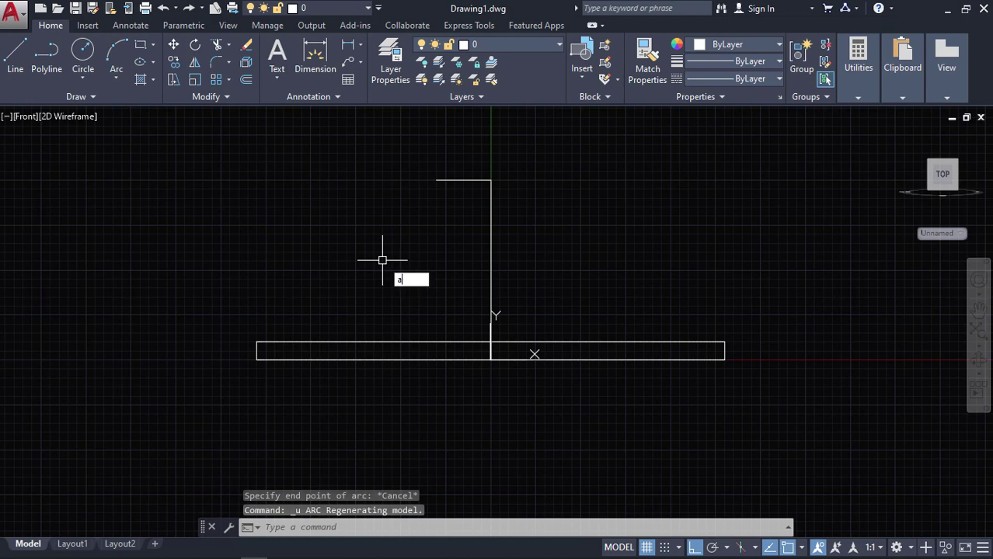
# Step: Draw an arc from the base's left corner, through a middle point, to the top line's left end
pyautogui.press('Return')
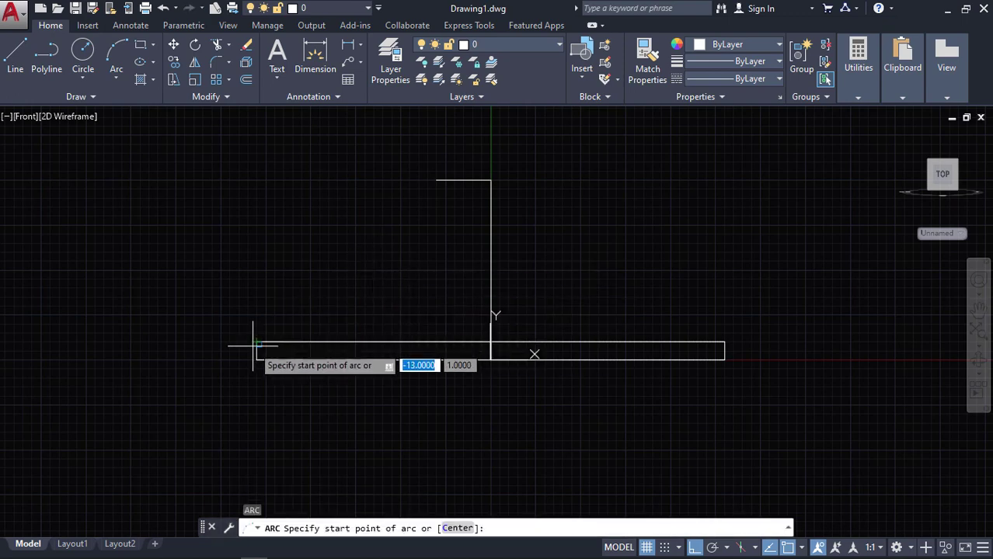
pyautogui.click(256, 342)
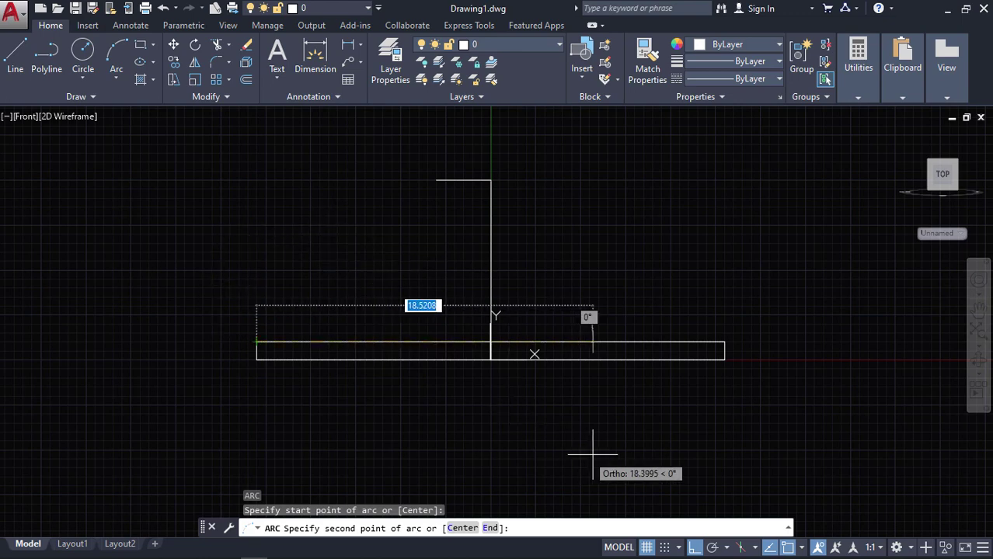
pyautogui.click(693, 548)
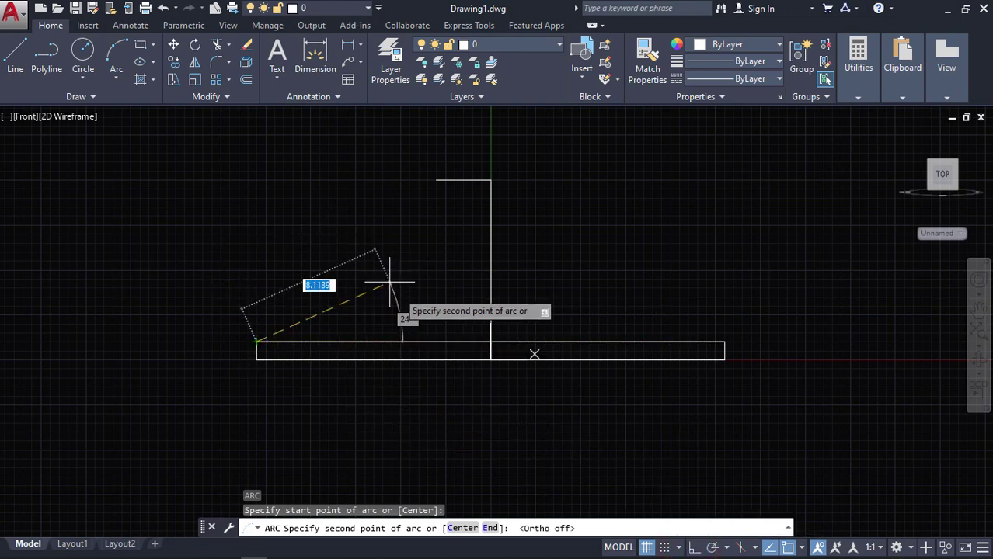
pyautogui.click(374, 270)
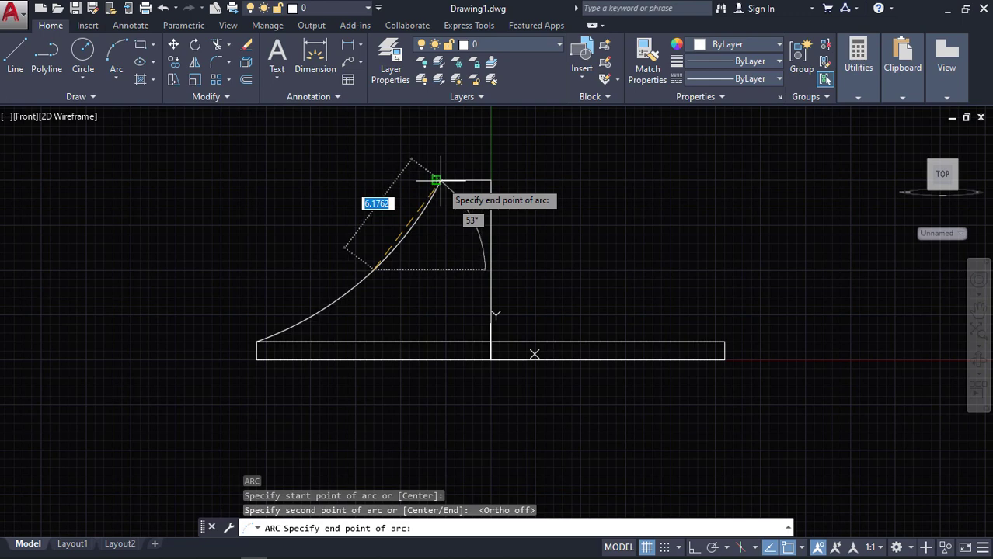
pyautogui.click(438, 180)
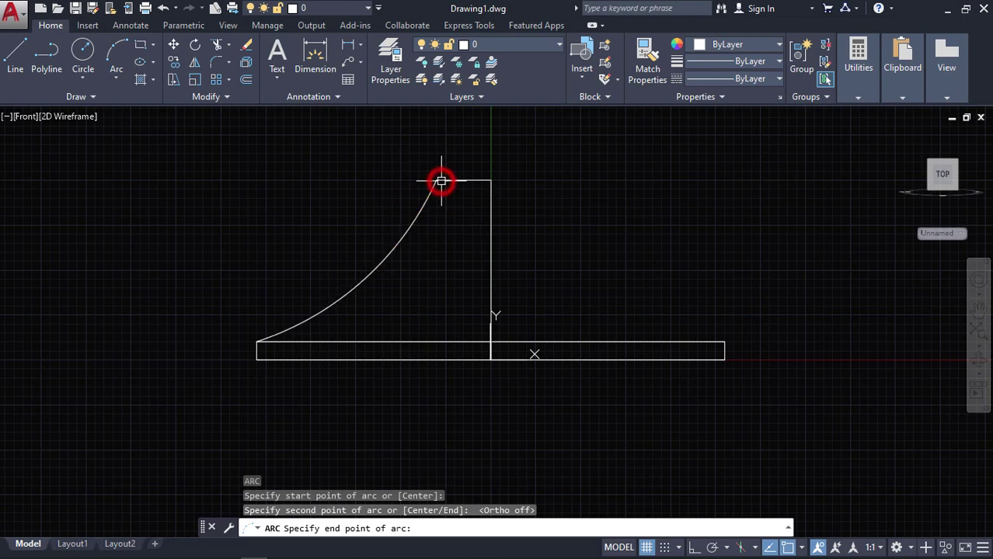
# Step: Close the profile with a line from the arc's lower end to the vertical line's base
pyautogui.write('L')
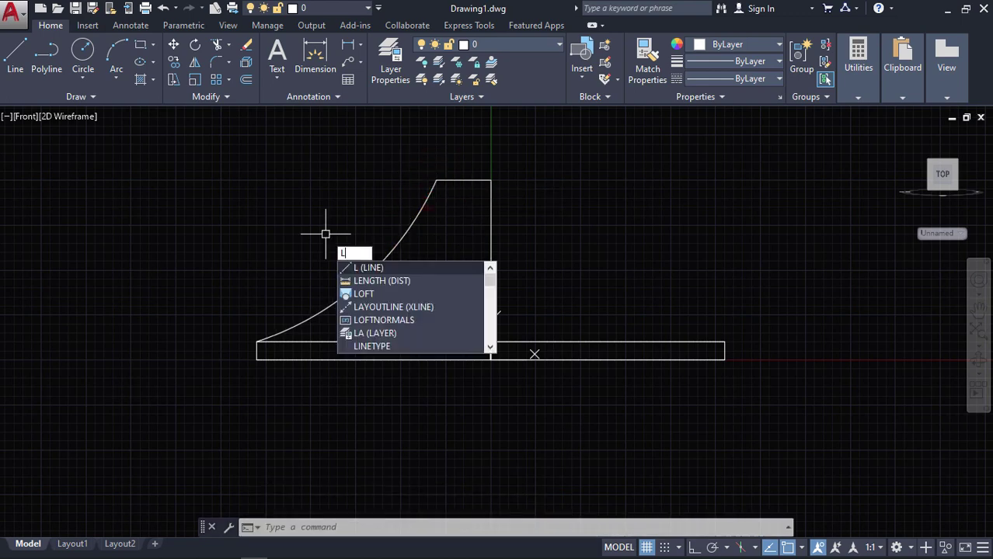
pyautogui.press('Return')
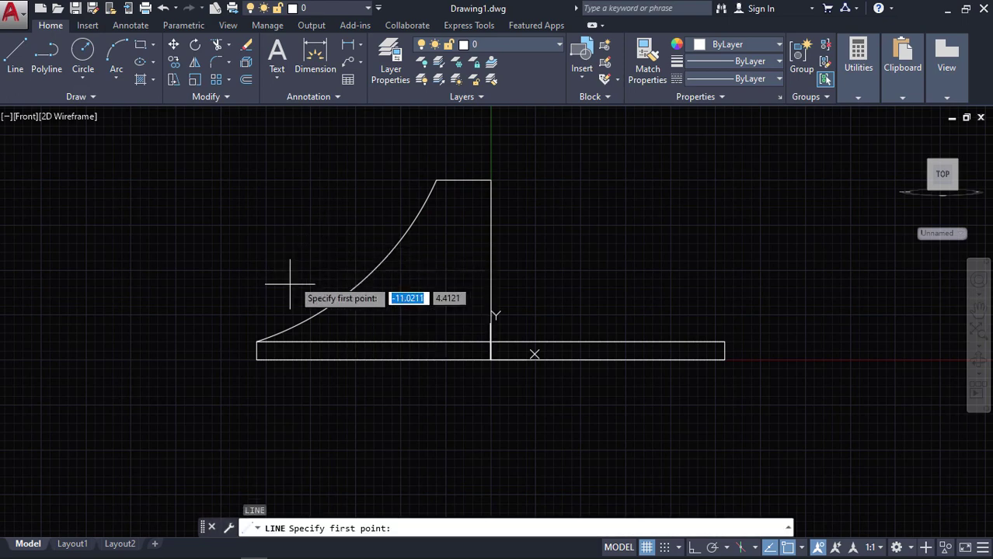
pyautogui.click(257, 342)
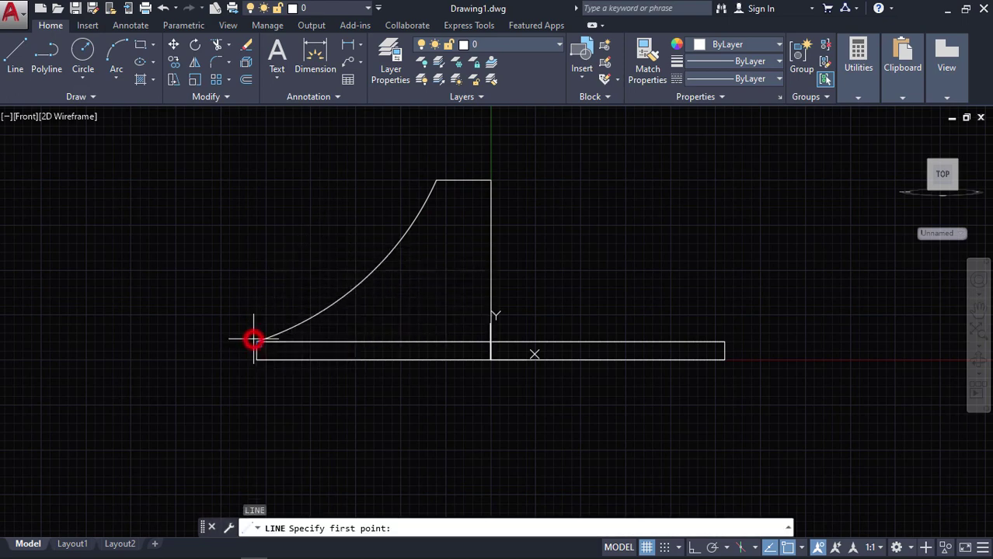
pyautogui.click(490, 342)
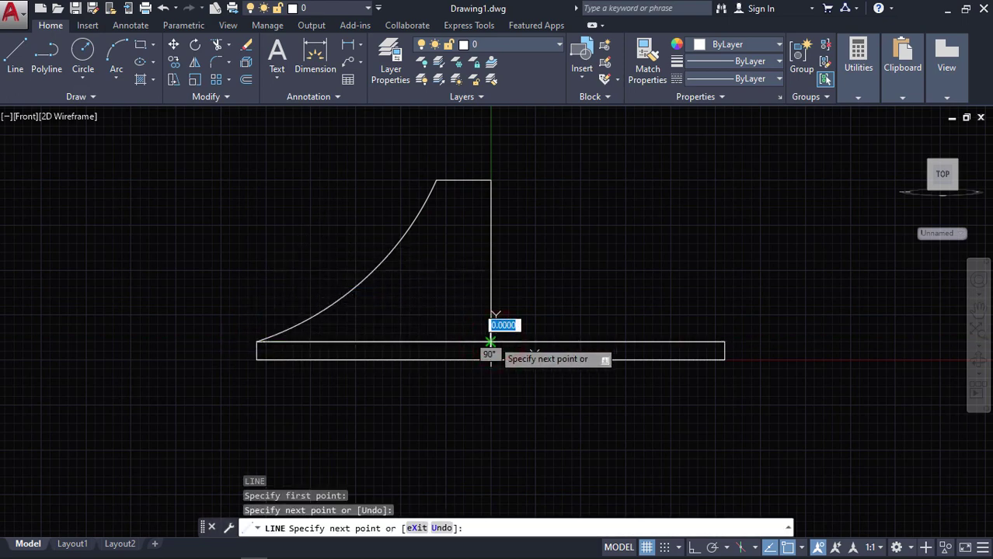
pyautogui.press('Return')
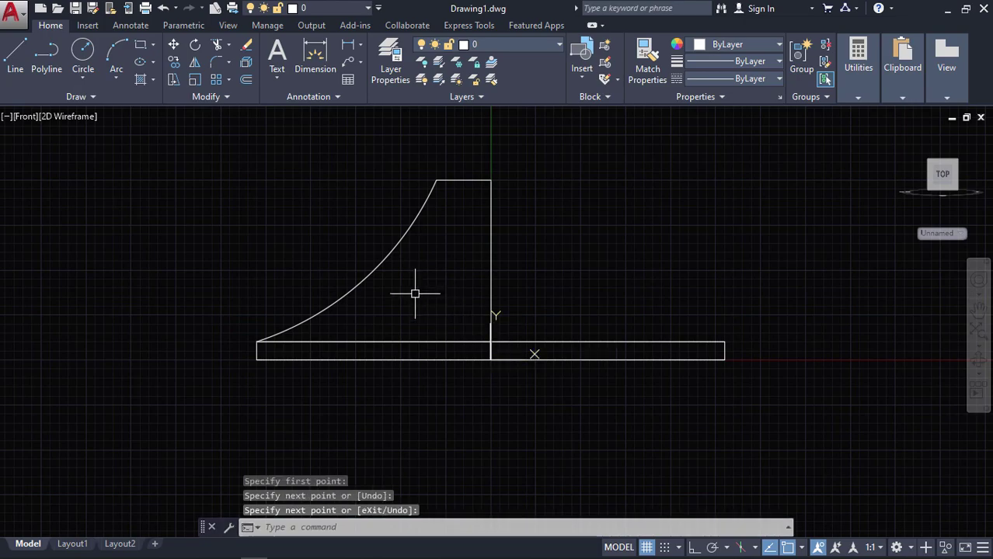
pyautogui.moveTo(415, 294)
pyautogui.keyDown('shift'); pyautogui.mouseDown(button='middle')
pyautogui.moveTo(283, 319)
pyautogui.moveTo(326, 317)
pyautogui.moveTo(455, 346)
pyautogui.moveTo(484, 375)
pyautogui.mouseUp(button='middle'); pyautogui.keyUp('shift')
pyautogui.write('REG')
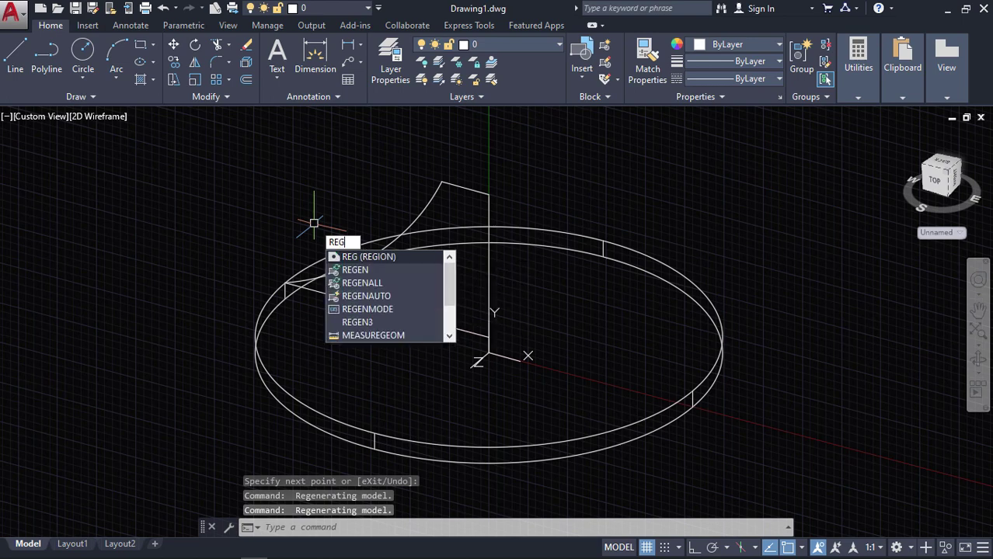
# Step: Build a region from the arc, top line, vertical line and slanted line
pyautogui.press('Return')
pyautogui.click(424, 210)
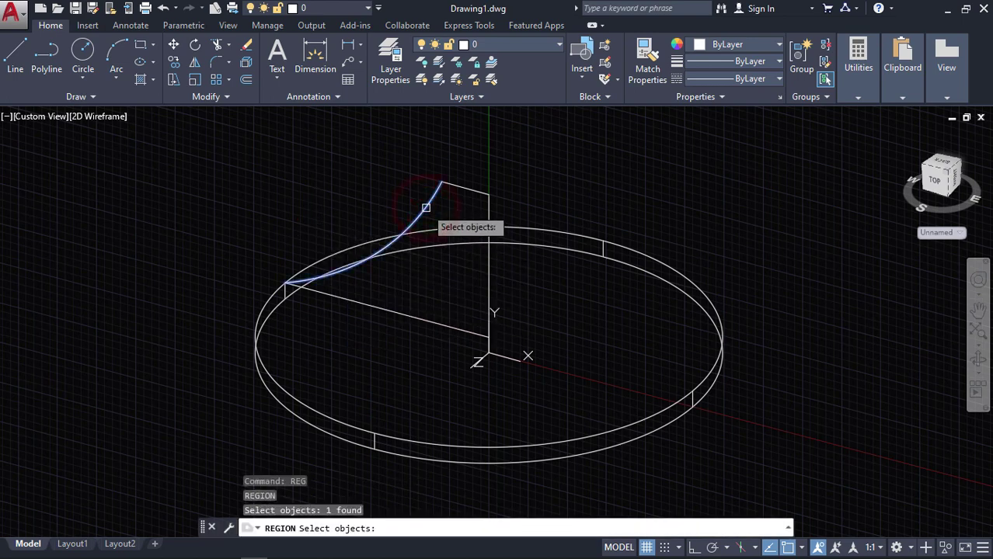
pyautogui.click(462, 188)
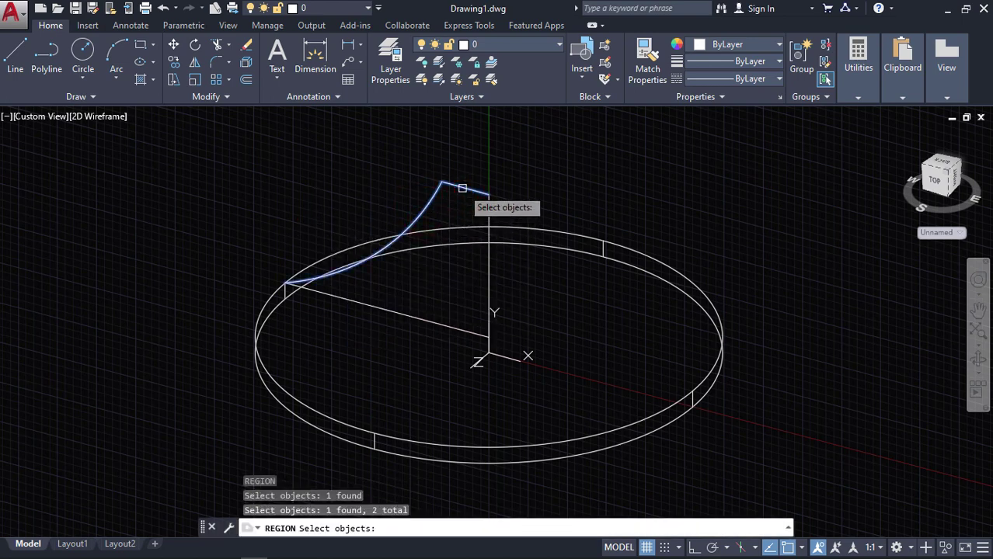
pyautogui.click(487, 212)
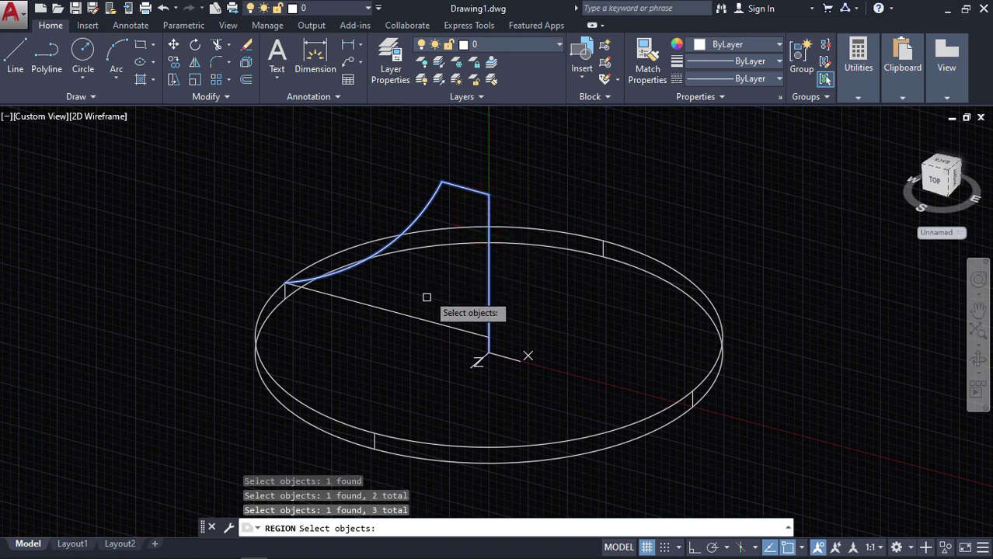
pyautogui.click(411, 316)
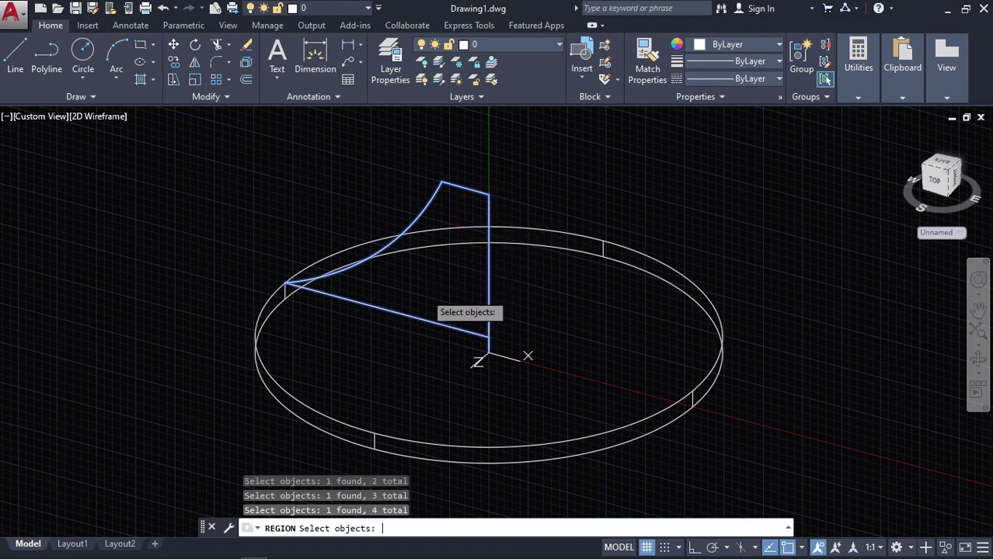
pyautogui.press('Return')
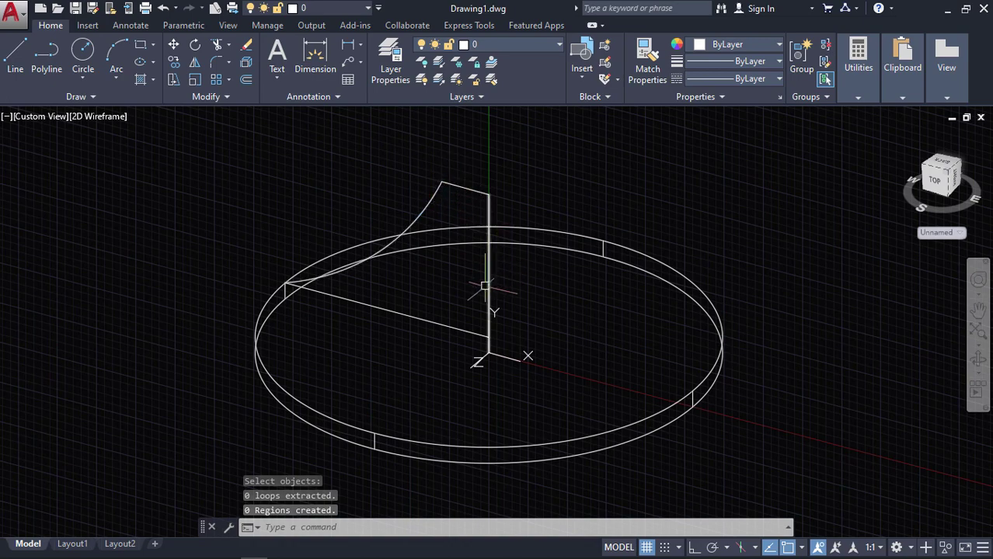
# Step: Inspect the vertical line's lower endpoint, leaving it unchanged
pyautogui.keyDown('shift'); pyautogui.moveTo(432, 339); pyautogui.dragTo(476, 288, button='middle'); pyautogui.keyUp('shift')
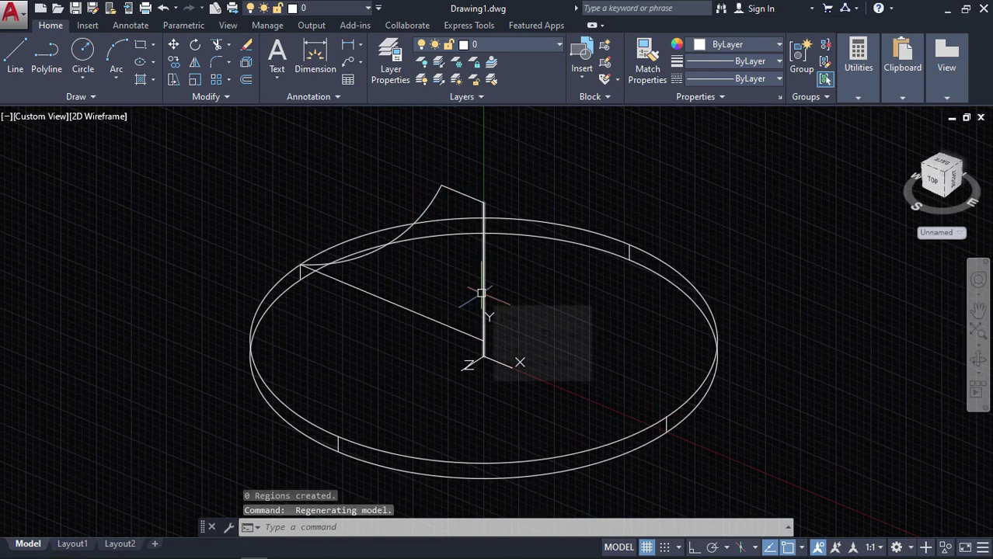
pyautogui.click(481, 292)
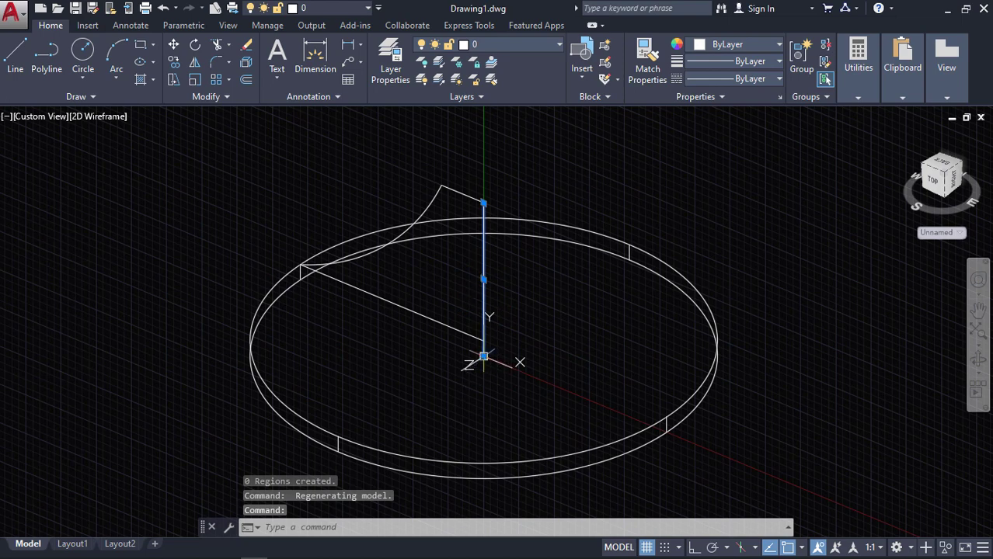
pyautogui.click(483, 356)
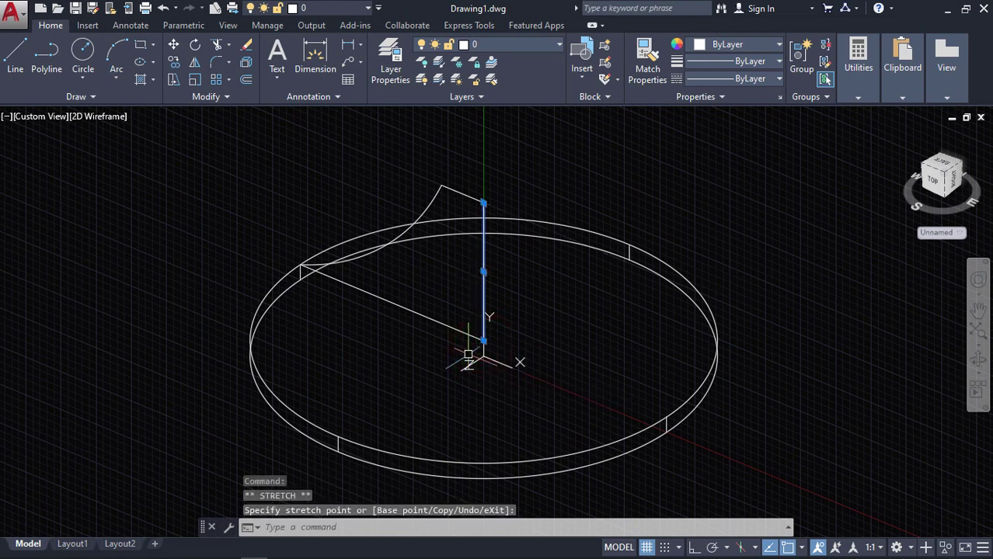
pyautogui.press('Escape')
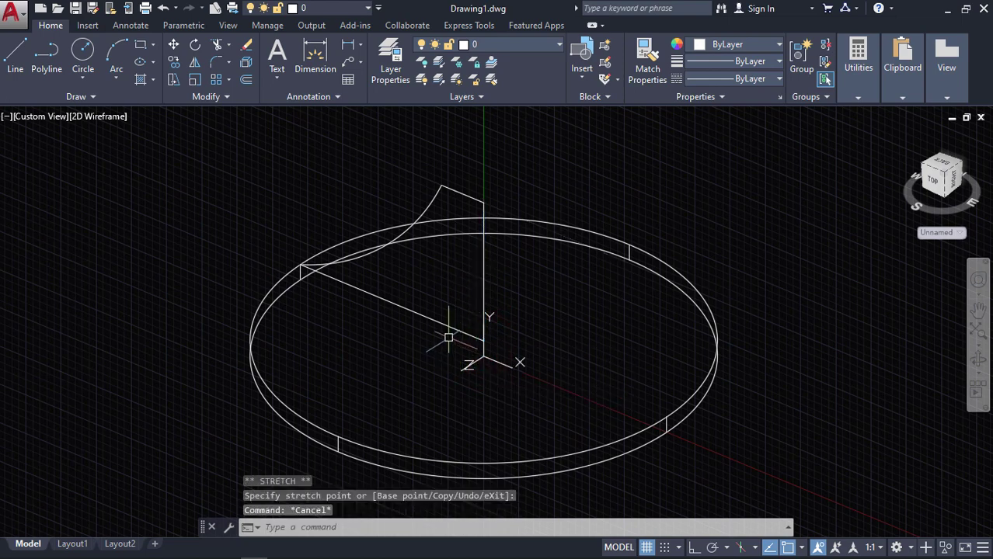
pyautogui.write('REG')
# Step: Recreate the region from the slanted line, arc, top line and vertical line
pyautogui.press('Return')
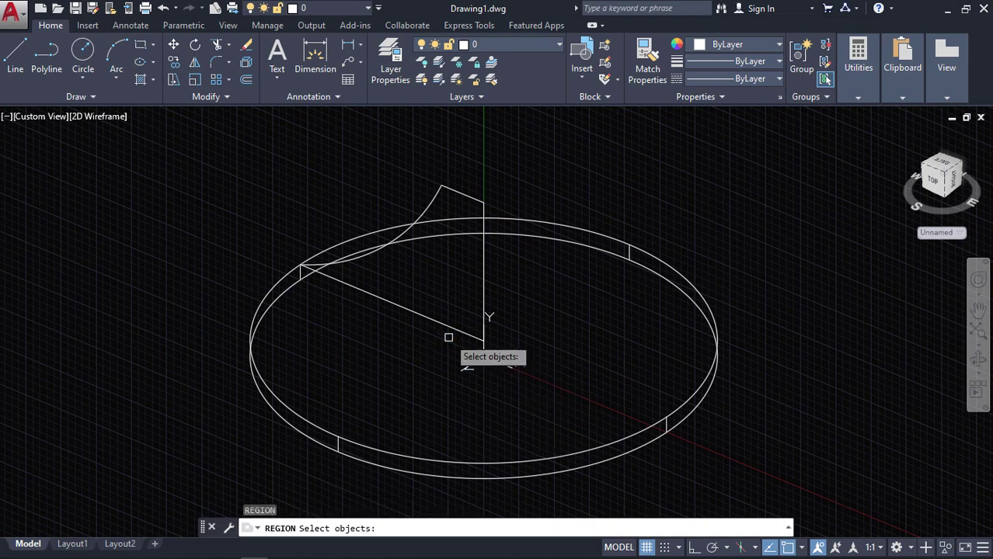
pyautogui.click(436, 324)
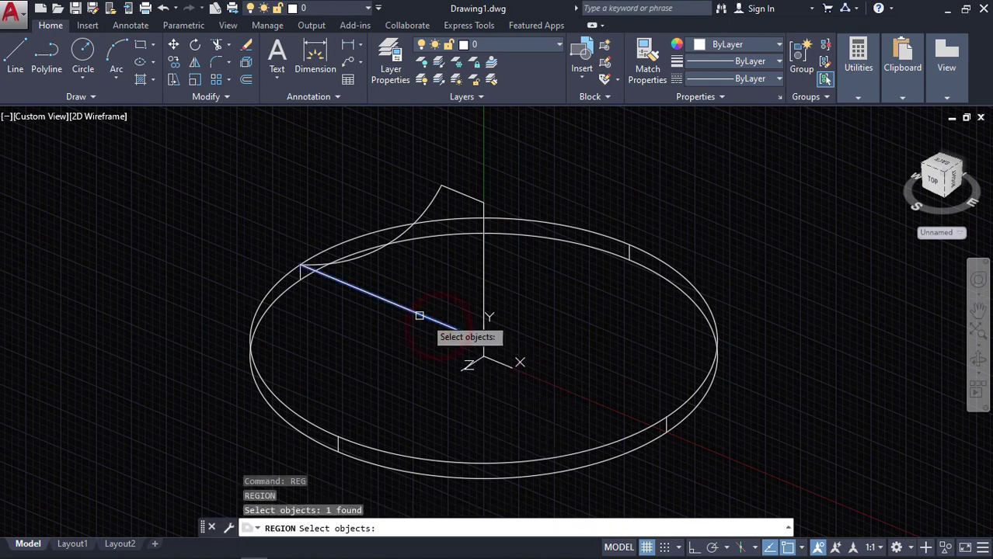
pyautogui.click(426, 208)
pyautogui.click(467, 195)
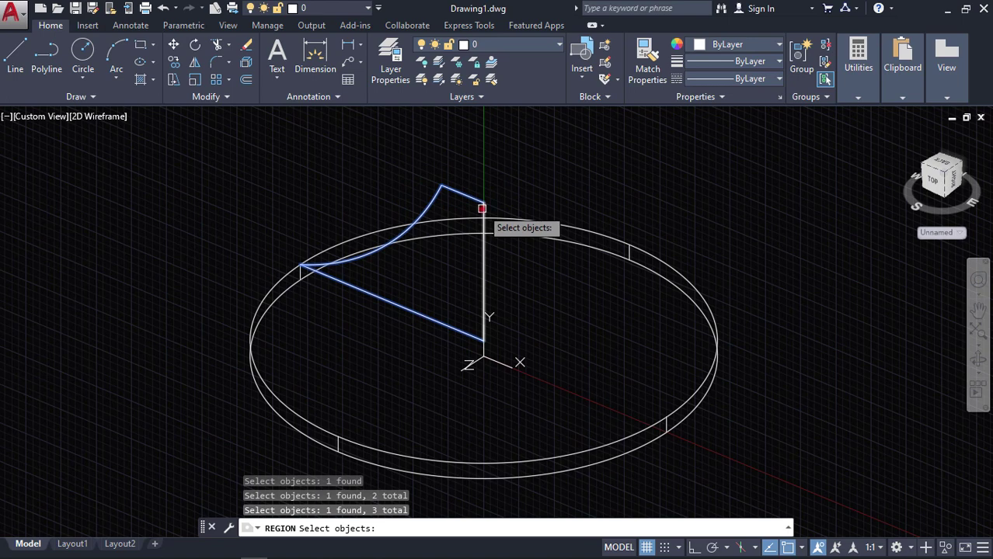
pyautogui.click(482, 208)
pyautogui.press('Return')
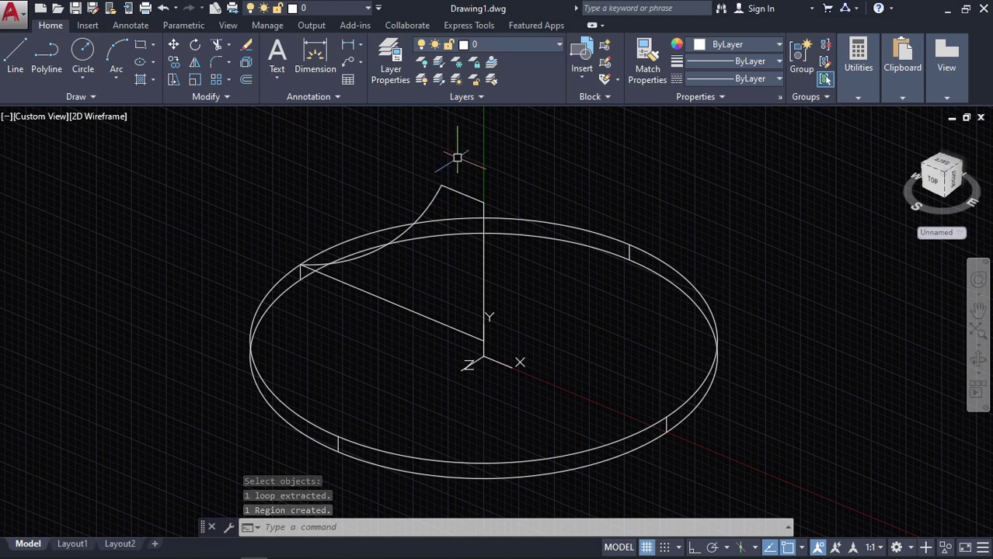
pyautogui.write('re')
pyautogui.press('Return')
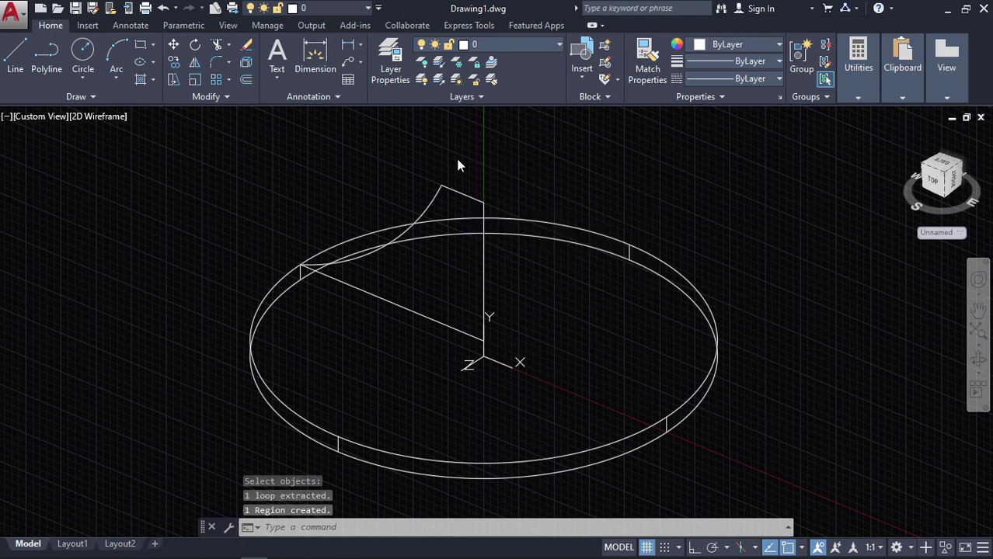
# Step: Revolve the region 360° about the axis from its lower vertex to its top vertex
pyautogui.click(455, 193)
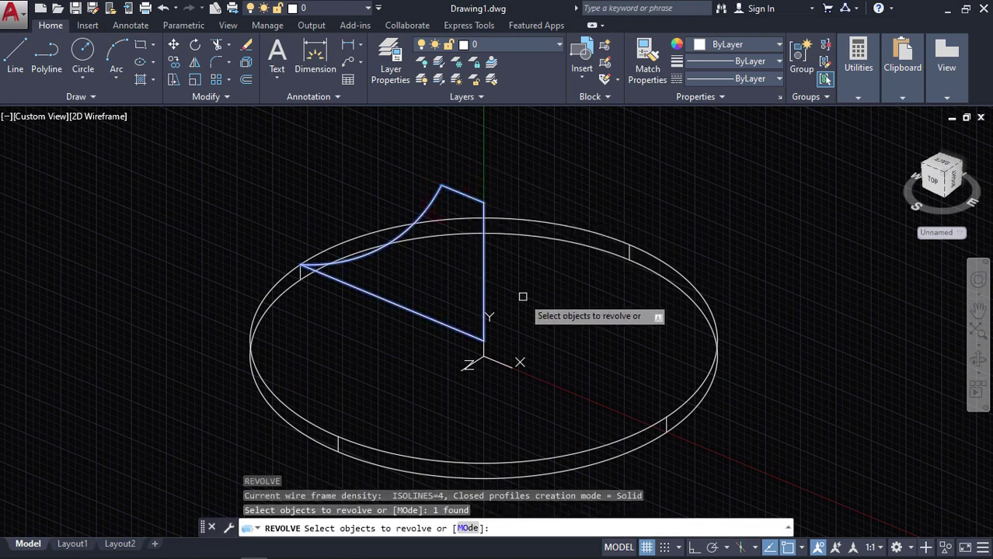
pyautogui.press('Return')
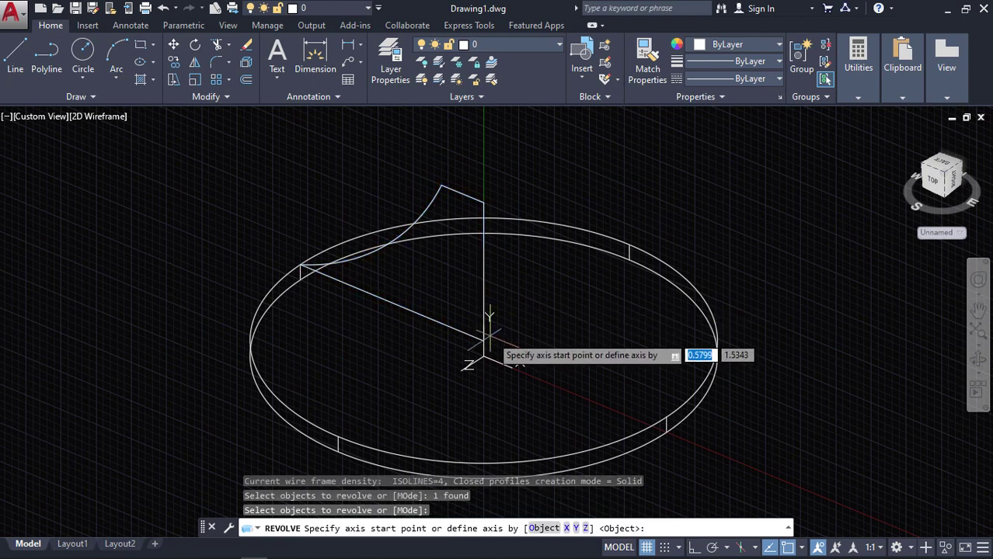
pyautogui.click(483, 340)
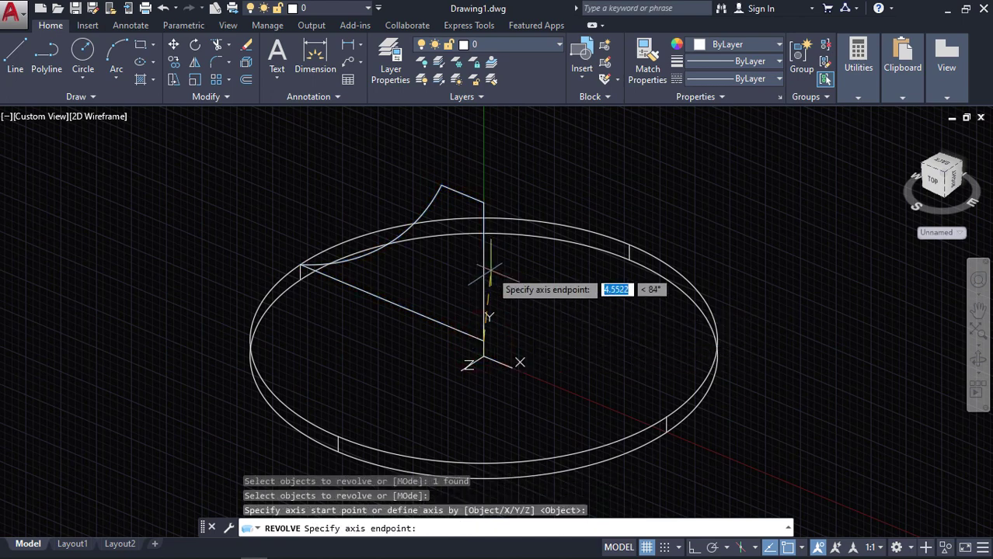
pyautogui.click(483, 203)
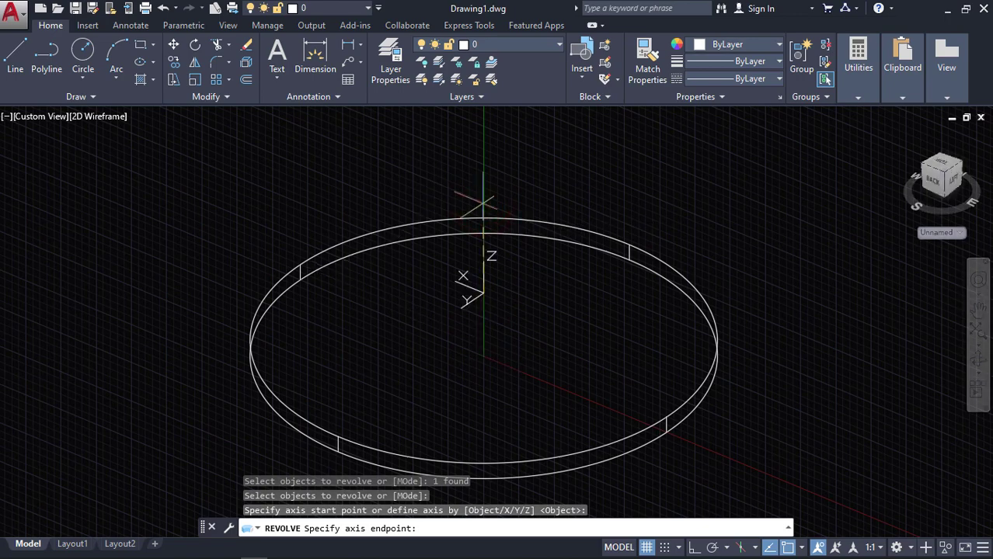
pyautogui.press('Return')
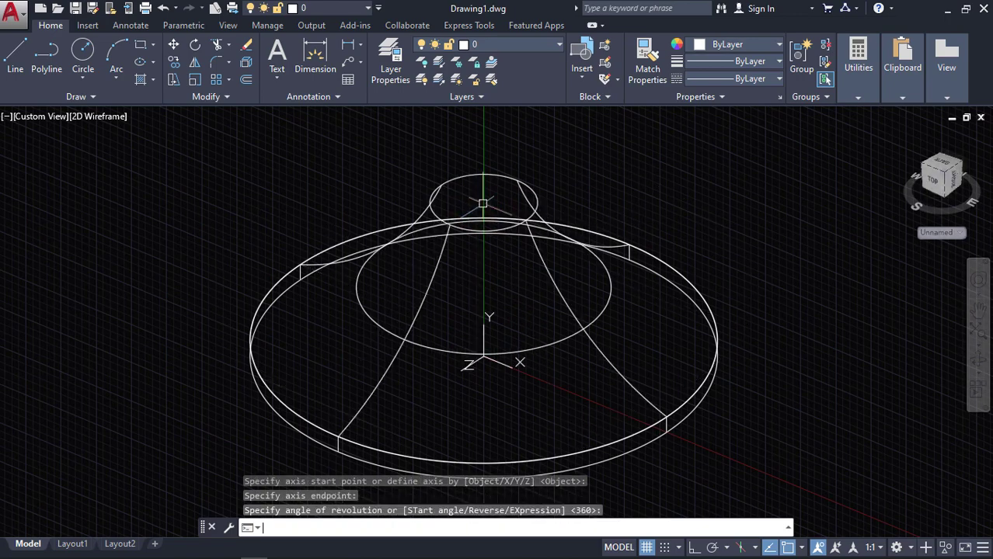
pyautogui.moveTo(627, 258); pyautogui.dragTo(607, 241, button='middle')
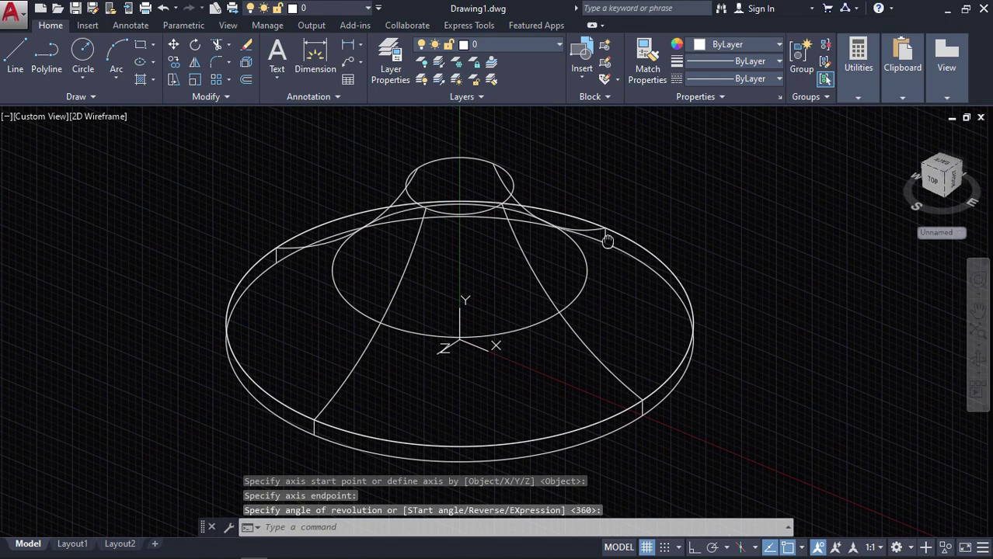
pyautogui.click(99, 116)
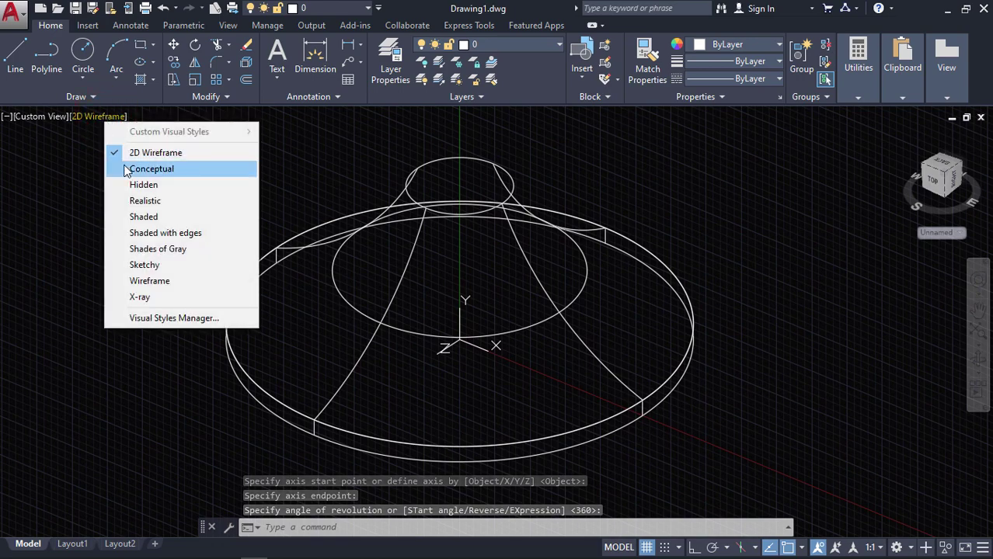
# Step: Shade the model in Conceptual style and look at it from the Bottom view
pyautogui.click(151, 169)
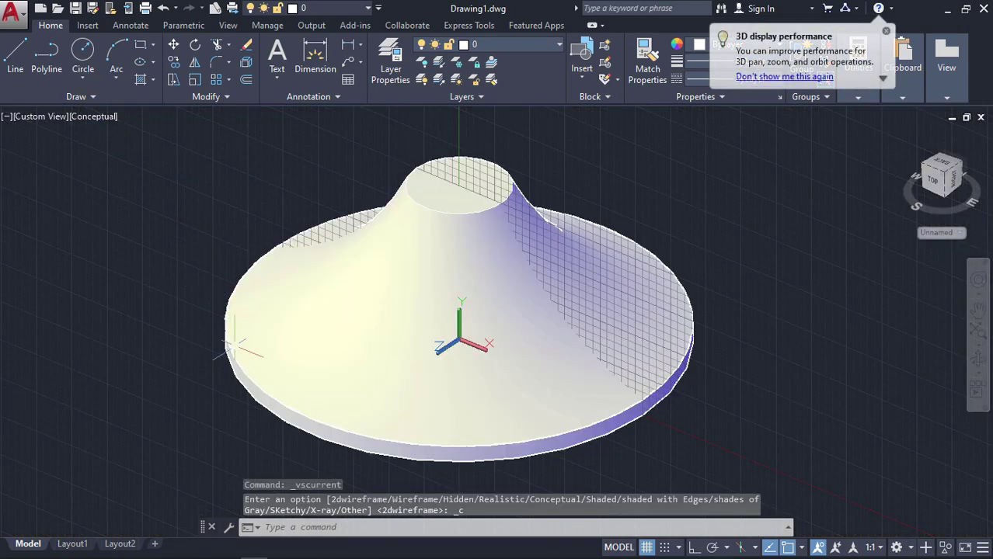
pyautogui.click(35, 117)
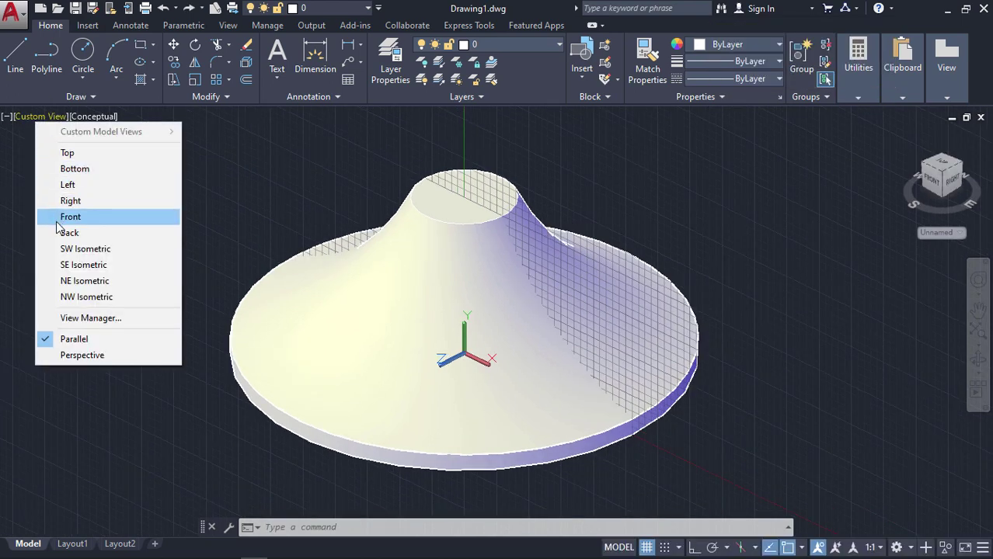
pyautogui.click(69, 170)
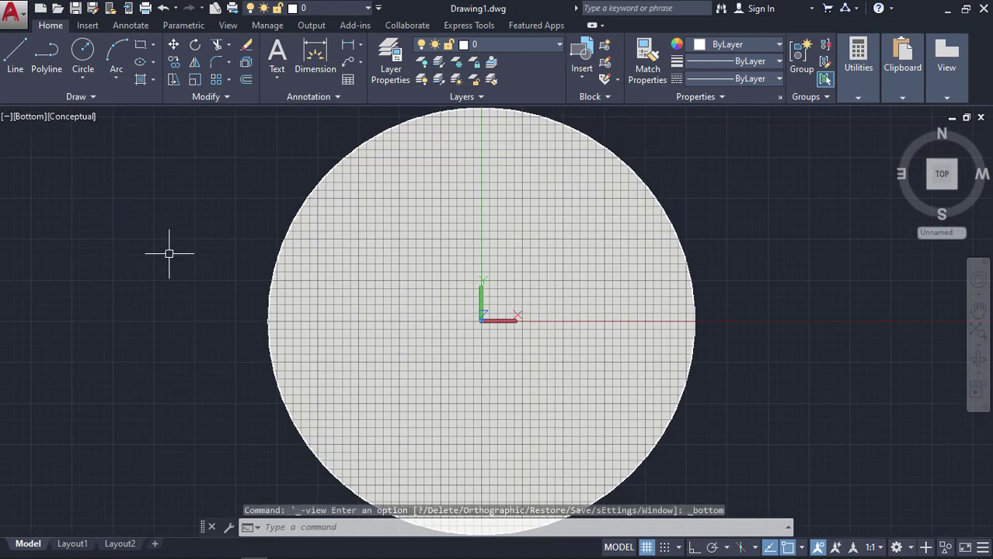
pyautogui.press('Escape')
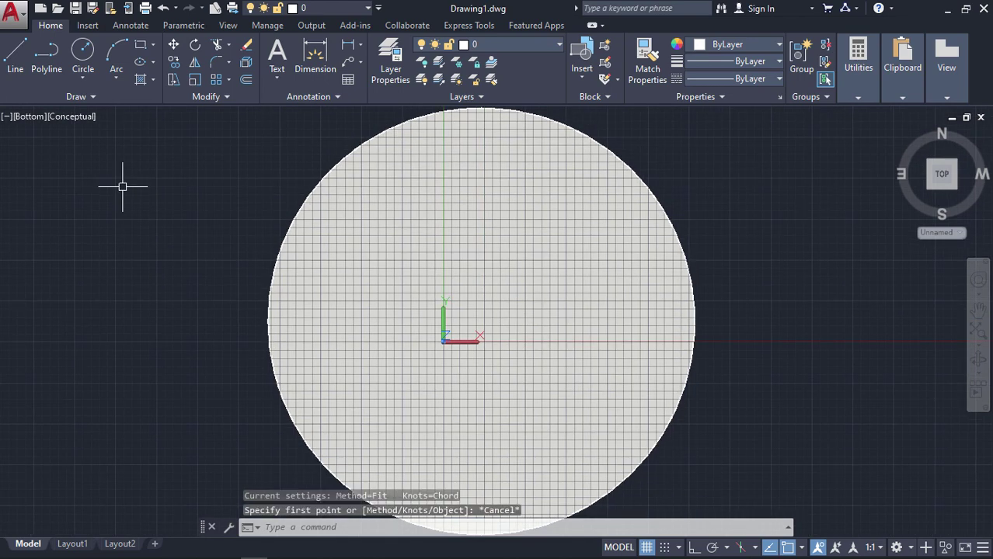
# Step: Change the visual style to 2D Wireframe, then to Wireframe
pyautogui.click(84, 118)
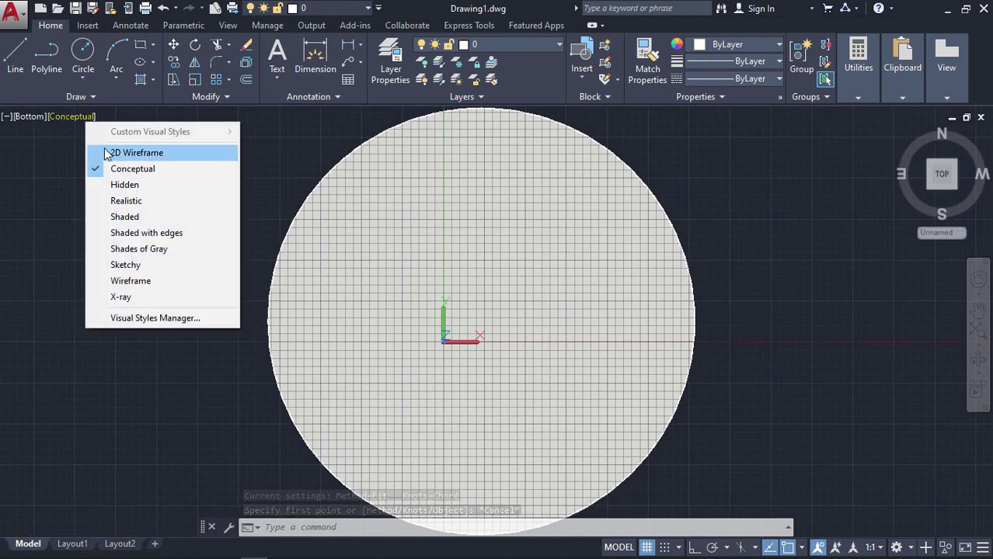
pyautogui.click(109, 153)
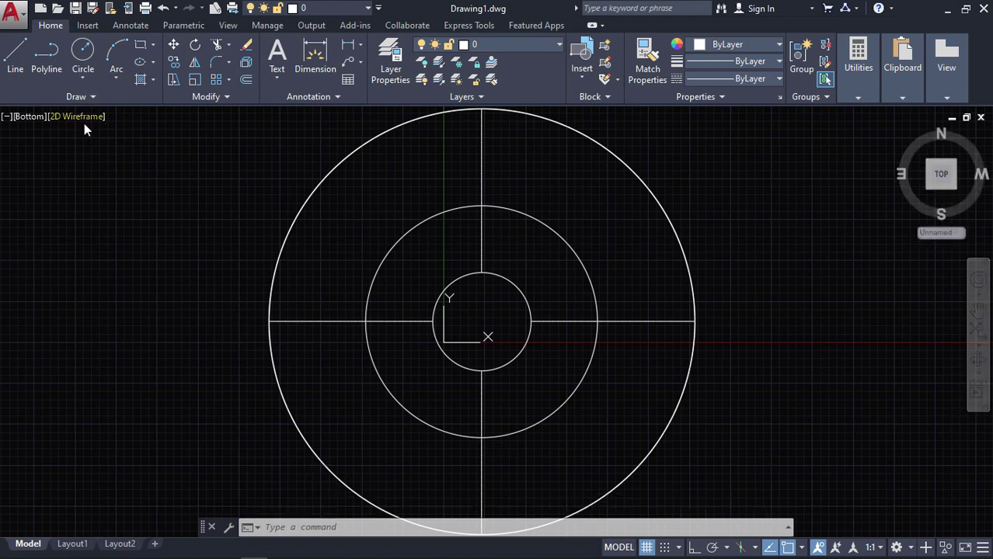
pyautogui.click(84, 120)
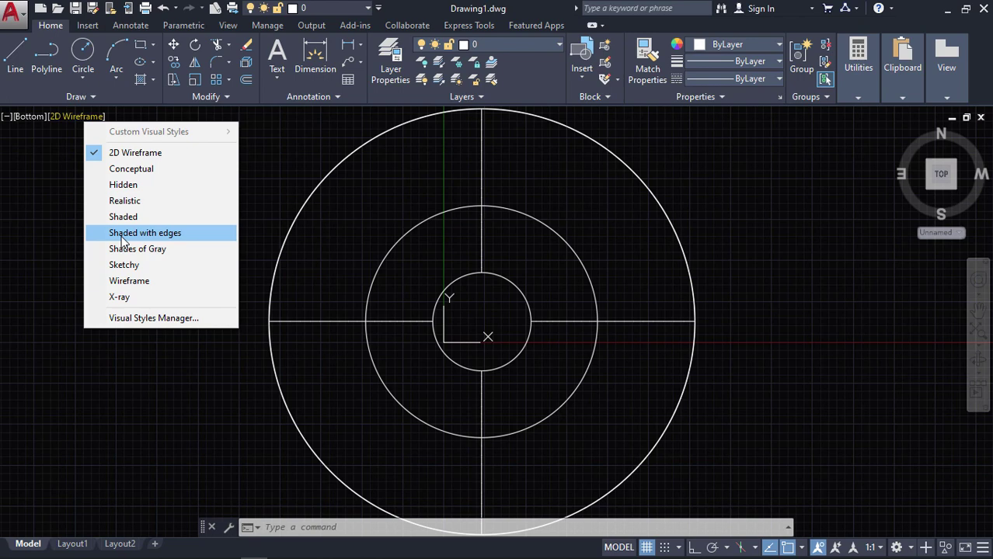
pyautogui.click(129, 282)
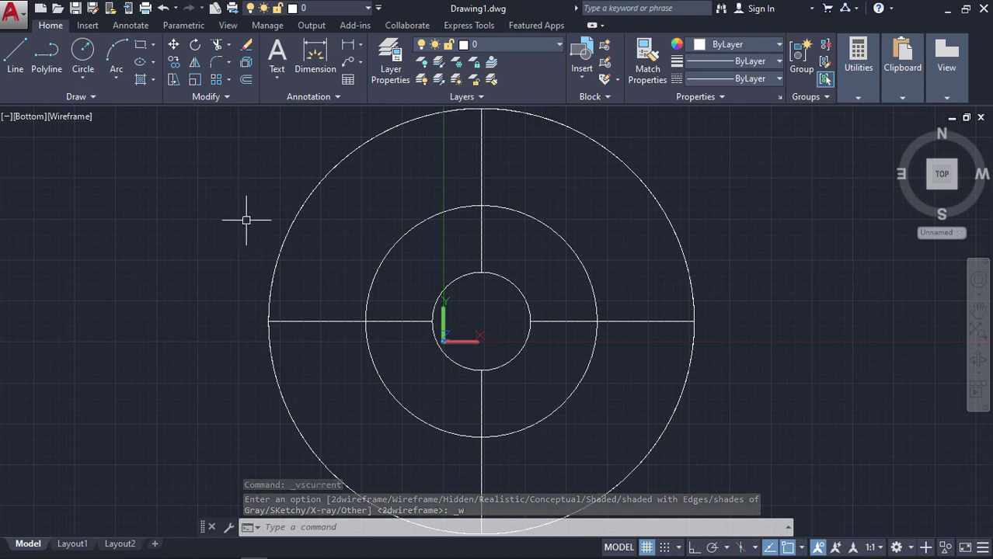
# Step: Turn on the Center object snap
pyautogui.click(86, 102)
pyautogui.click(10, 115)
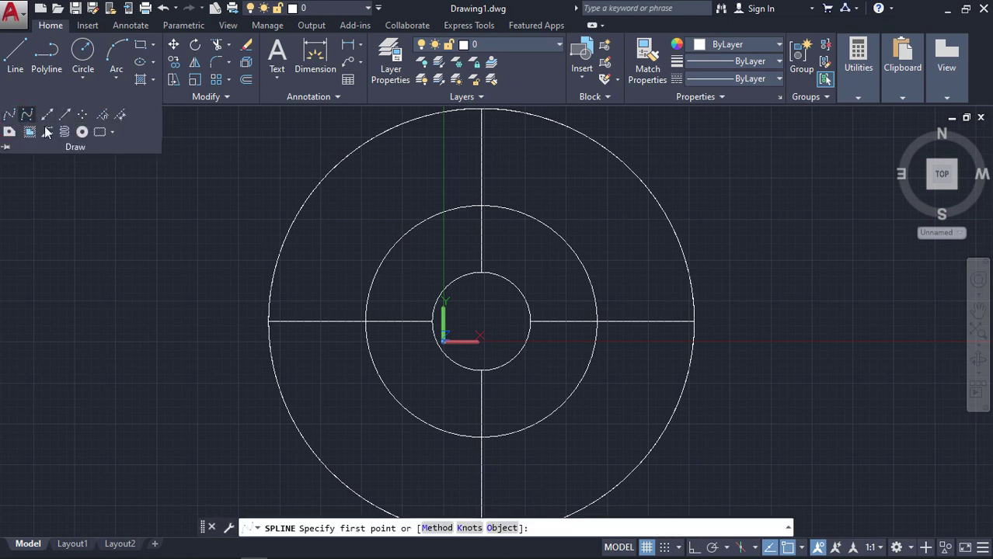
pyautogui.press('Escape')
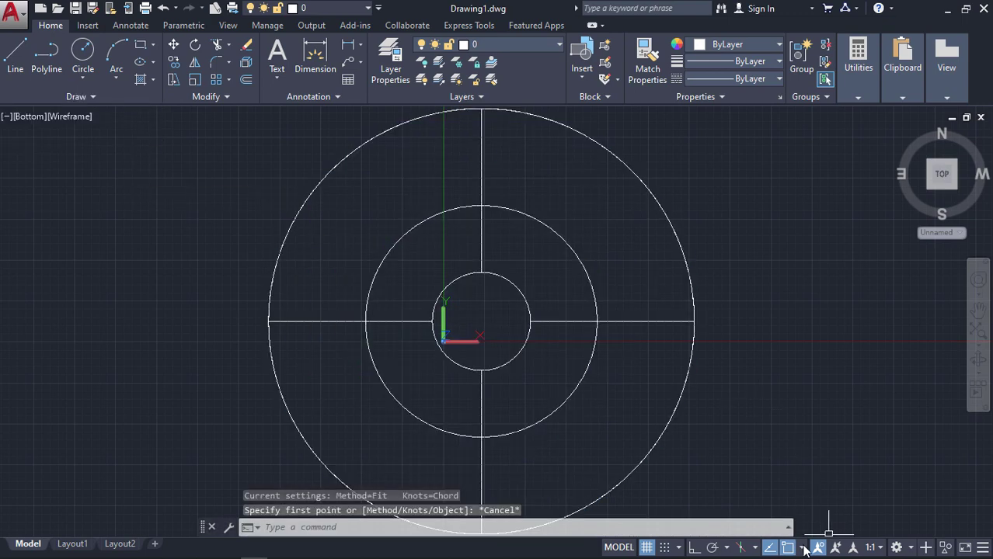
pyautogui.doubleClick(787, 547)
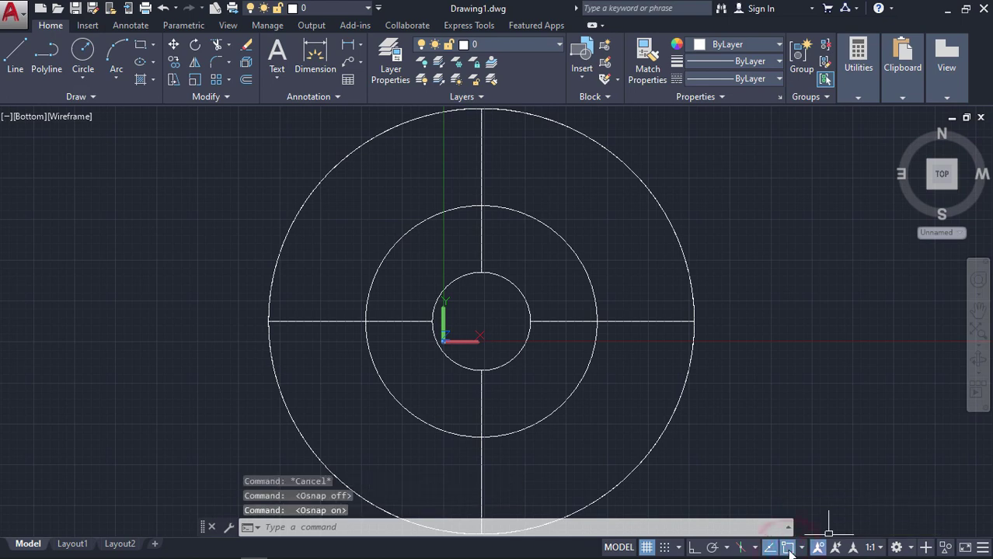
pyautogui.rightClick(787, 547)
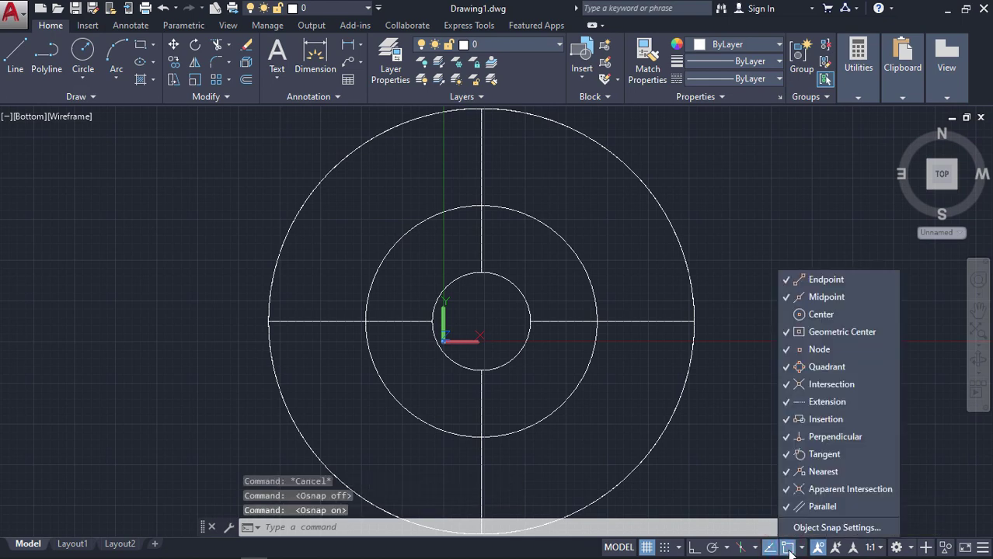
pyautogui.click(821, 315)
pyautogui.click(721, 329)
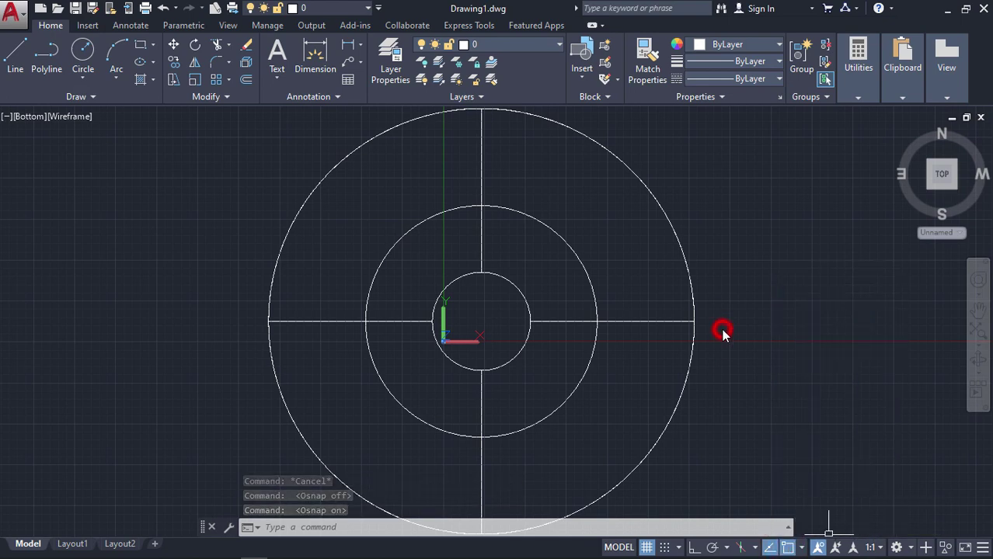
# Step: Draw a fit-point spline from the circles' centre through a bend point to the outer circle
pyautogui.click(75, 97)
pyautogui.click(10, 114)
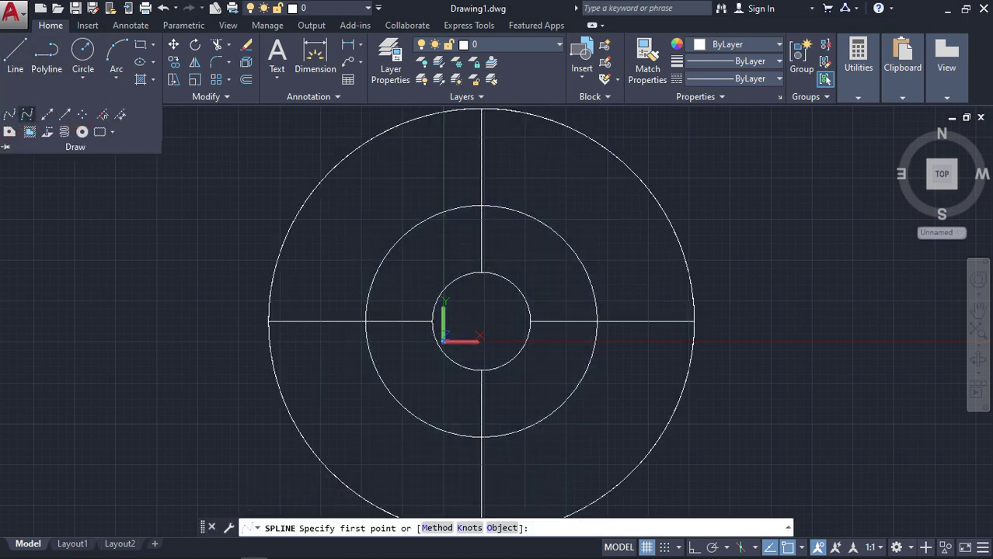
pyautogui.click(480, 322)
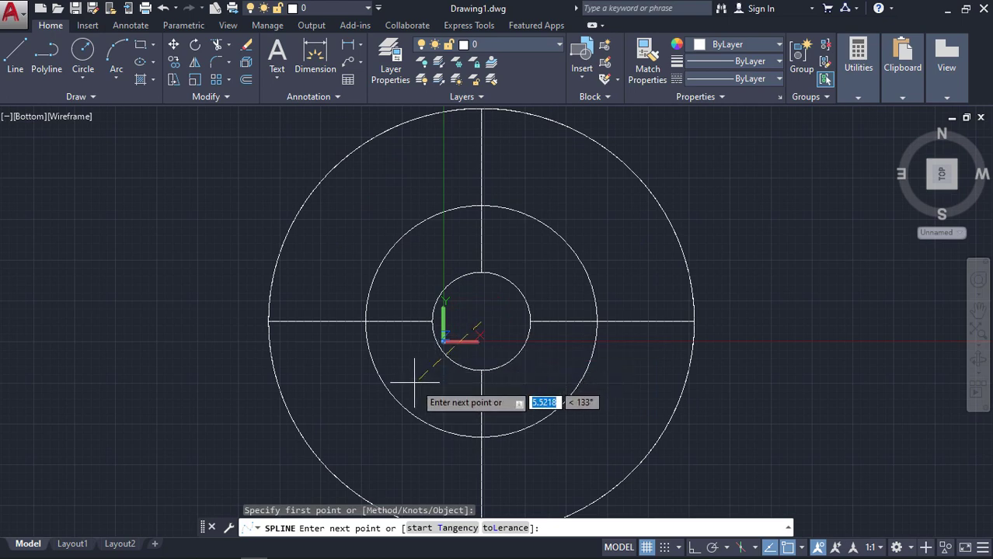
pyautogui.click(414, 383)
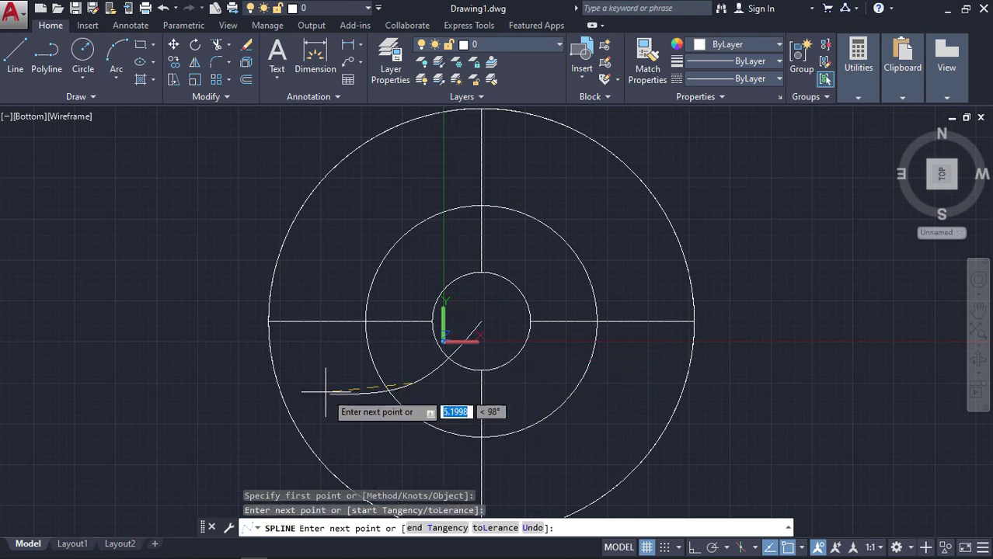
pyautogui.click(272, 371)
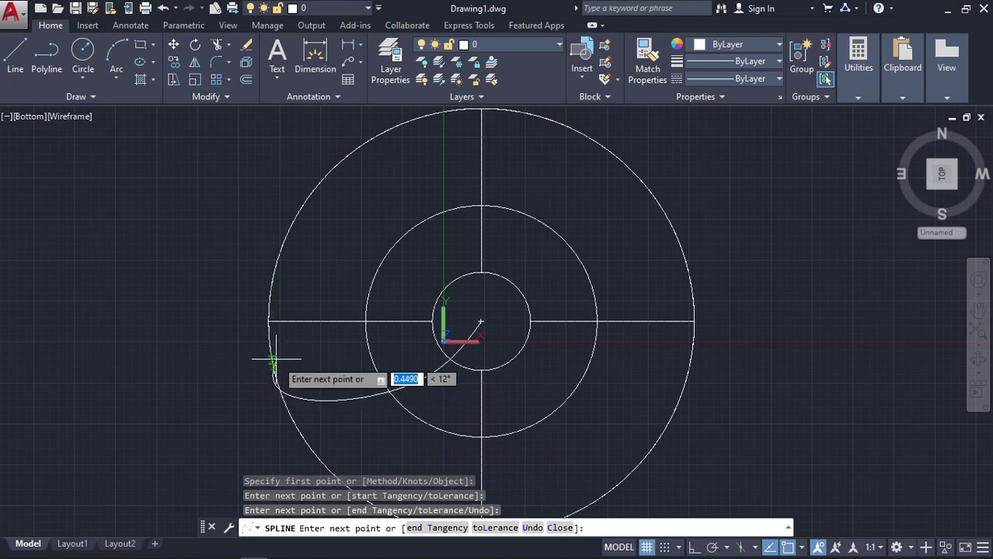
pyautogui.press('Return')
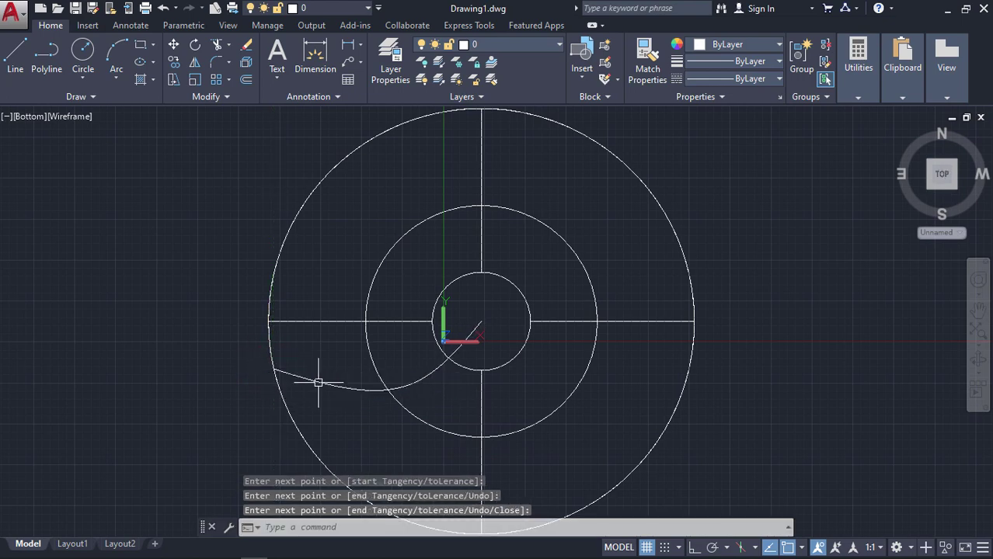
# Step: Reshape the spline by moving its outer end on the outer circle and grabbing its middle fit point
pyautogui.click(320, 383)
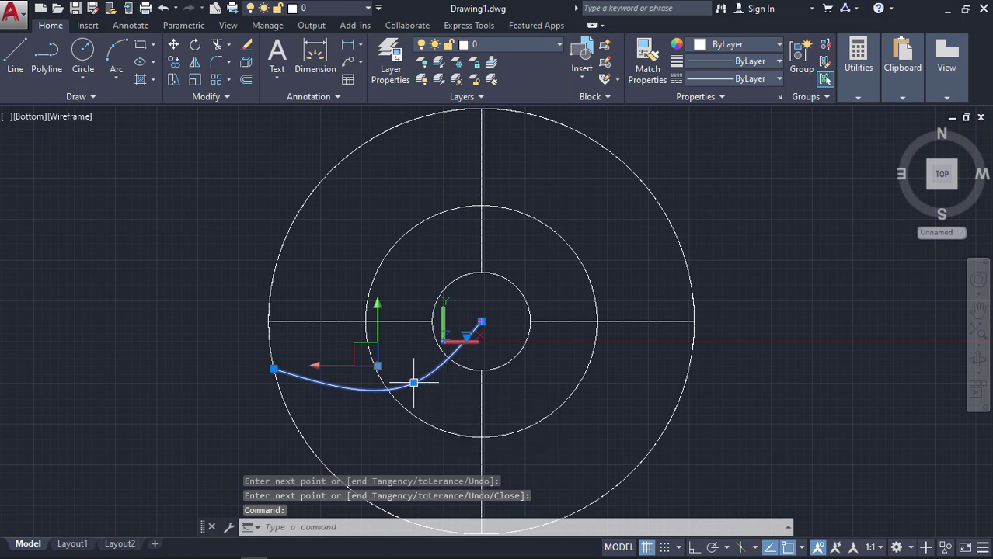
pyautogui.click(274, 369)
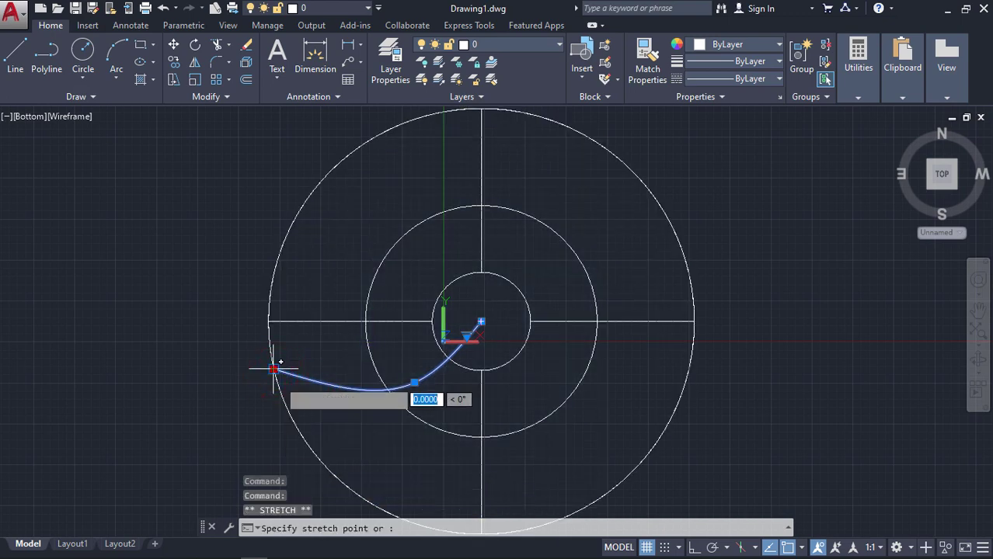
pyautogui.click(282, 399)
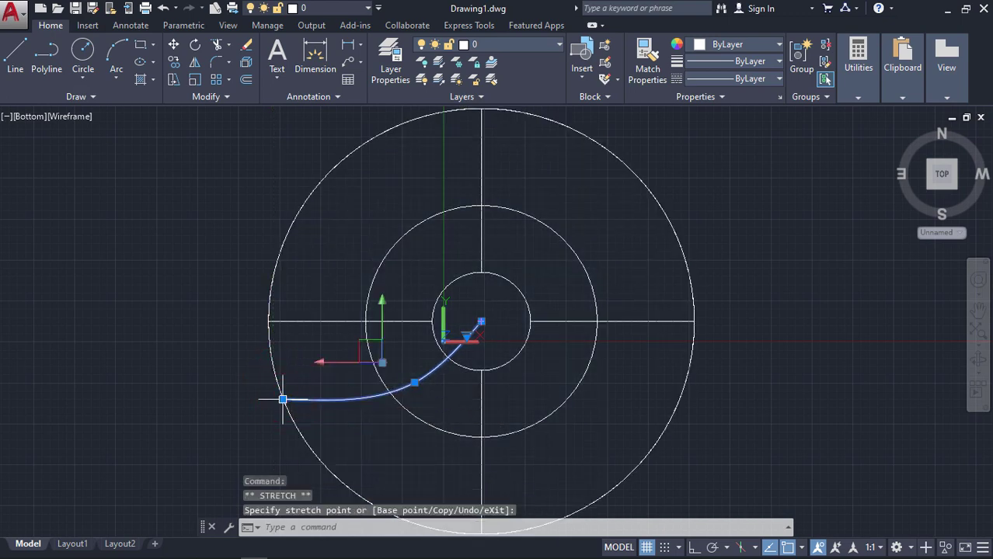
pyautogui.click(413, 382)
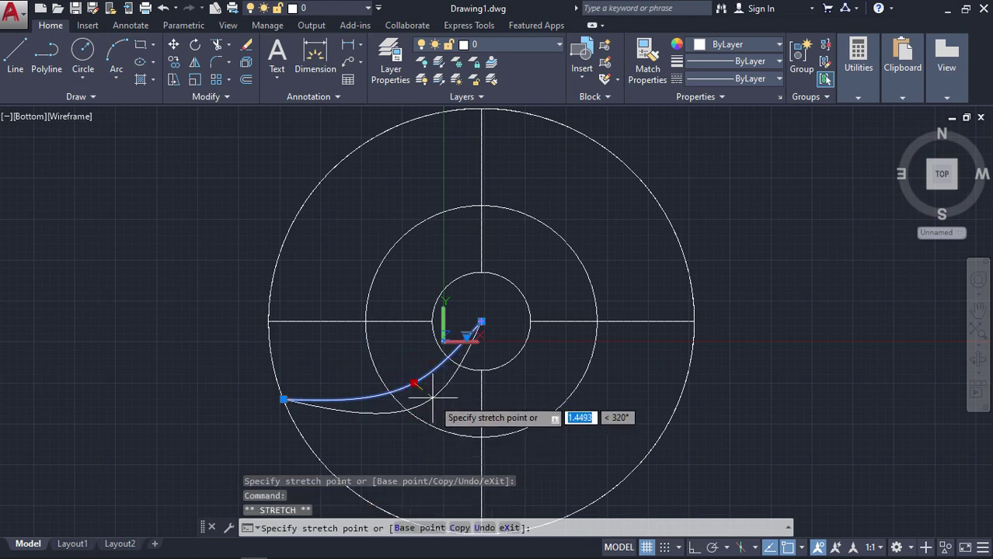
pyautogui.click(435, 397)
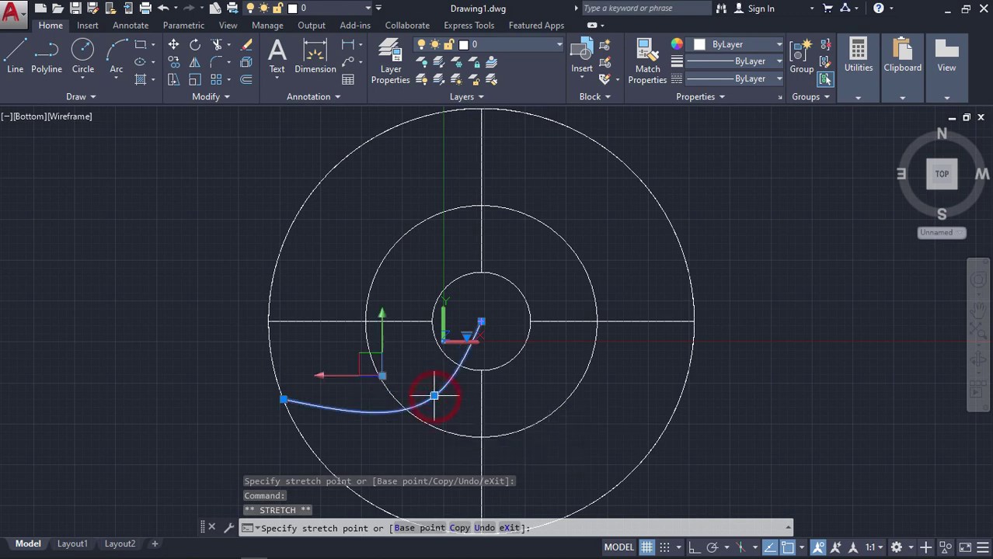
pyautogui.press('Escape')
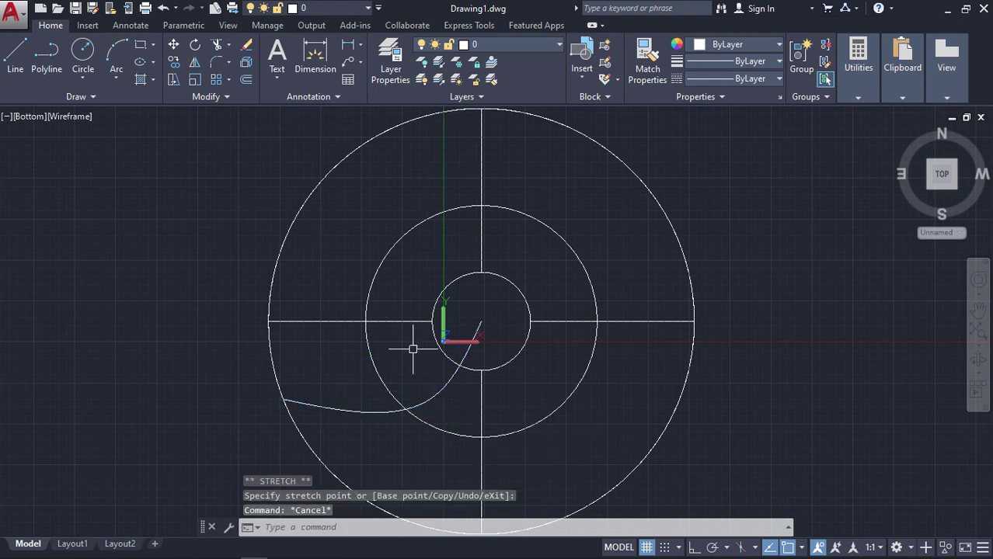
pyautogui.moveTo(367, 204)
pyautogui.keyDown('shift'); pyautogui.mouseDown(button='middle')
pyautogui.moveTo(407, 360)
pyautogui.moveTo(398, 195)
pyautogui.moveTo(425, 447)
pyautogui.mouseUp(button='middle'); pyautogui.keyUp('shift')
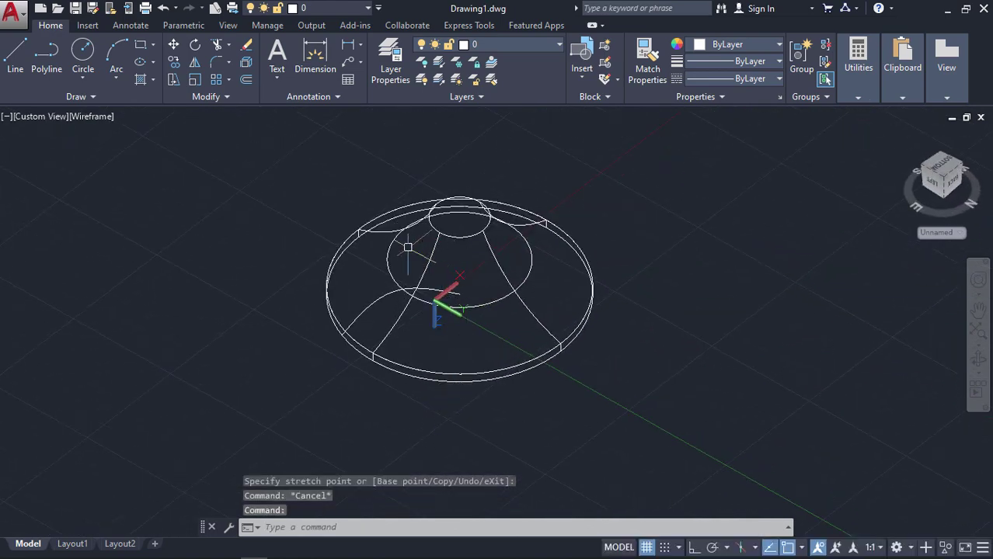
pyautogui.scroll(2, 407, 247)
pyautogui.write('EXT')
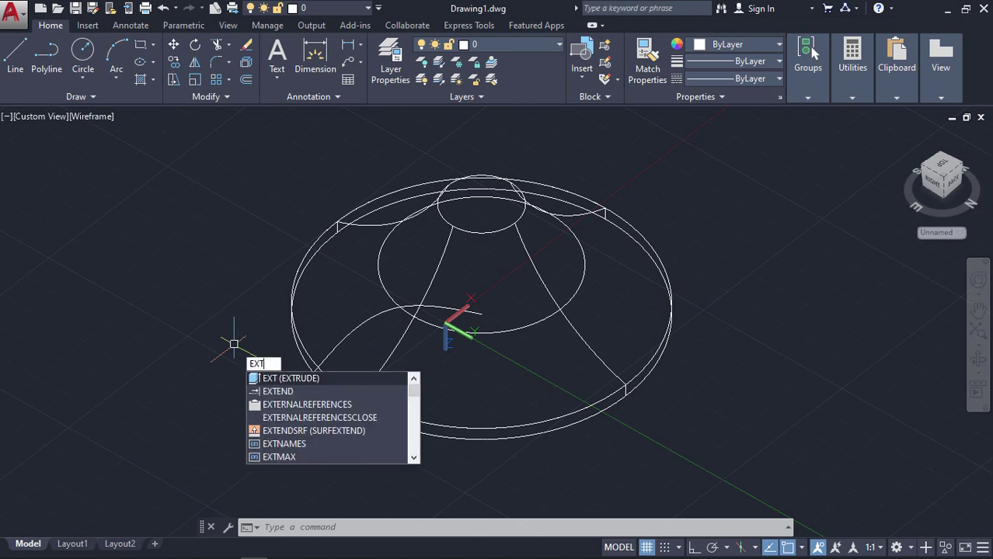
# Step: Extrude the curved spline 9 units upward into a blade wall
pyautogui.press('Return')
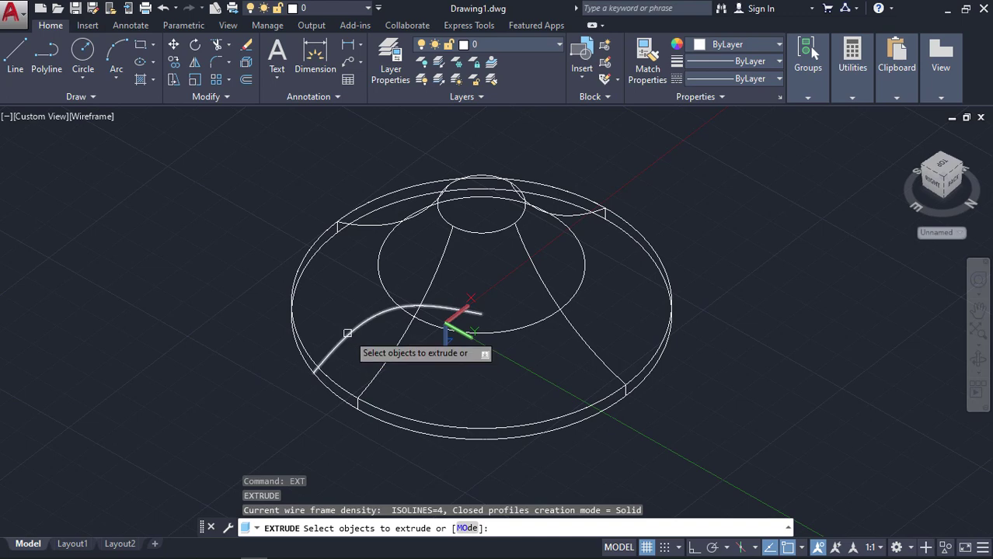
pyautogui.click(347, 334)
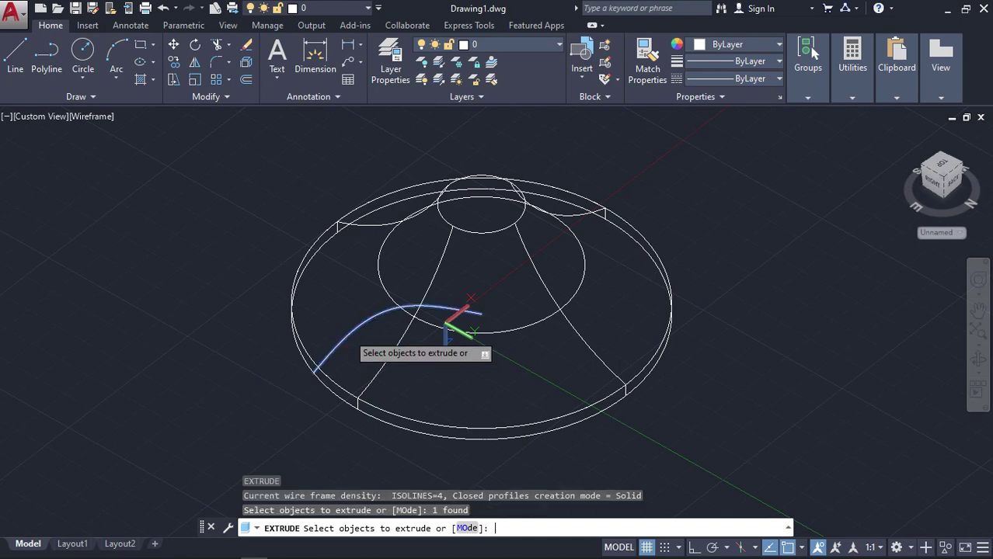
pyautogui.press('Return')
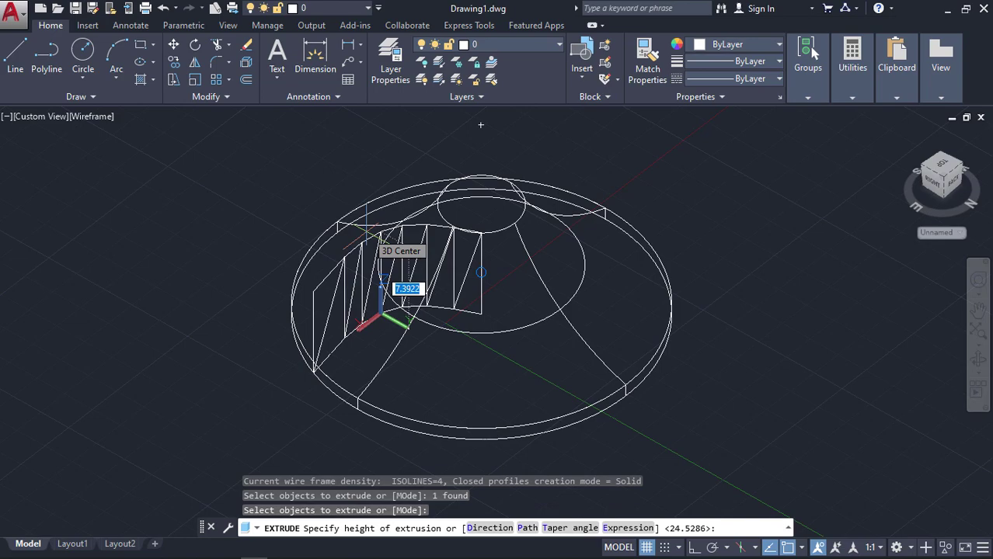
pyautogui.write('9')
pyautogui.press('Return')
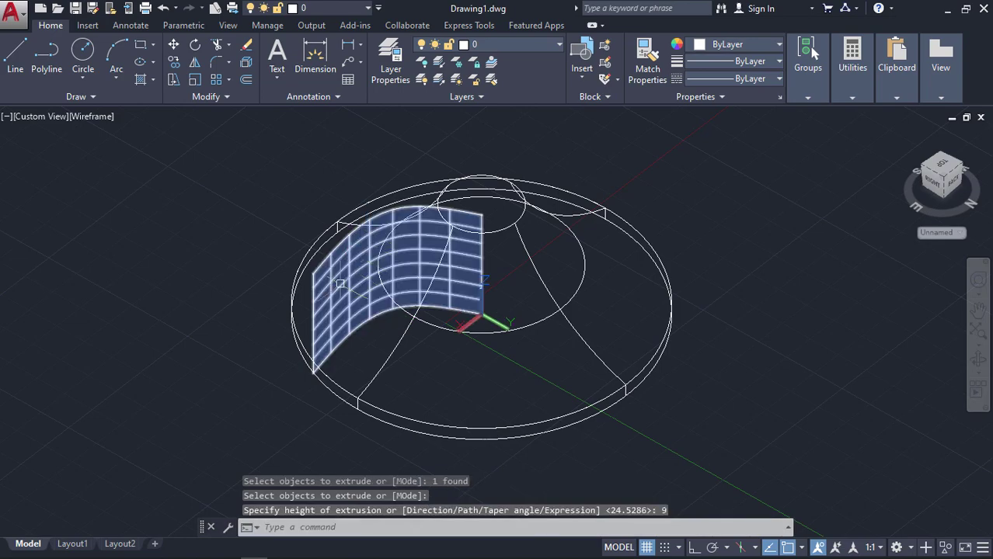
# Step: Orbit to a low side view and display the model with Conceptual shading
pyautogui.moveTo(280, 376)
pyautogui.keyDown('shift'); pyautogui.mouseDown(button='middle')
pyautogui.moveTo(258, 311)
pyautogui.moveTo(268, 321)
pyautogui.mouseUp(button='middle'); pyautogui.keyUp('shift')
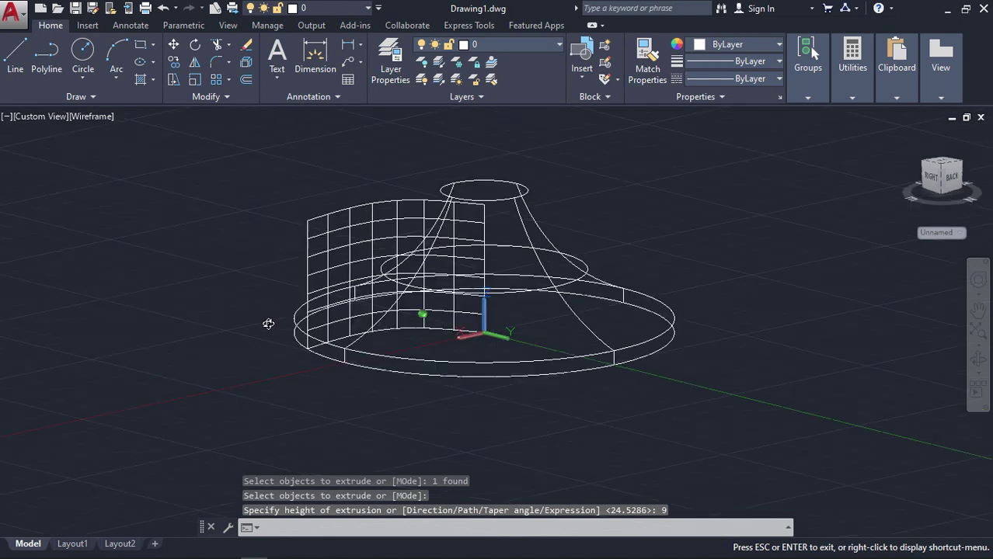
pyautogui.click(99, 117)
pyautogui.click(118, 169)
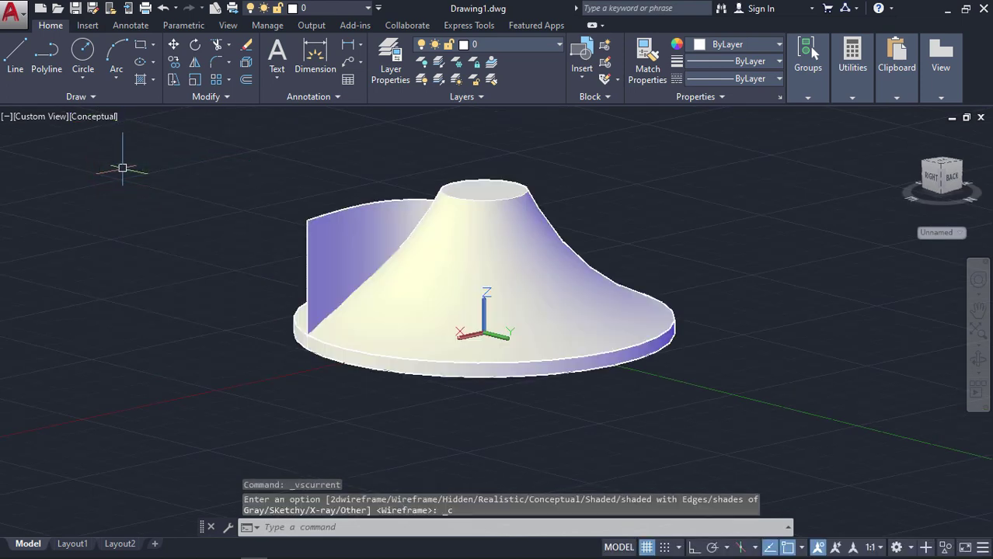
pyautogui.moveTo(233, 295)
pyautogui.keyDown('shift'); pyautogui.mouseDown(button='middle')
pyautogui.moveTo(284, 319)
pyautogui.moveTo(513, 321)
pyautogui.moveTo(341, 260)
pyautogui.mouseUp(button='middle'); pyautogui.keyUp('shift')
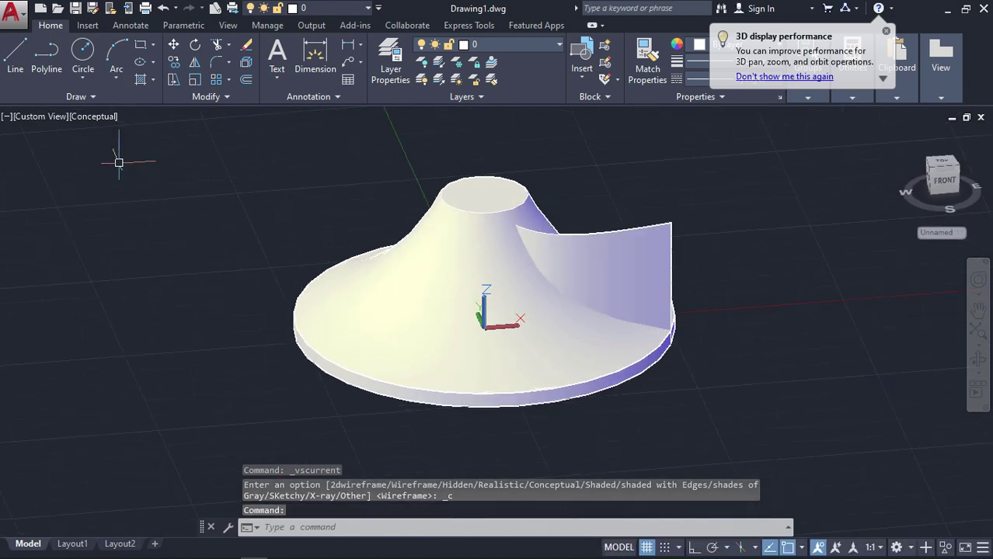
pyautogui.click(39, 116)
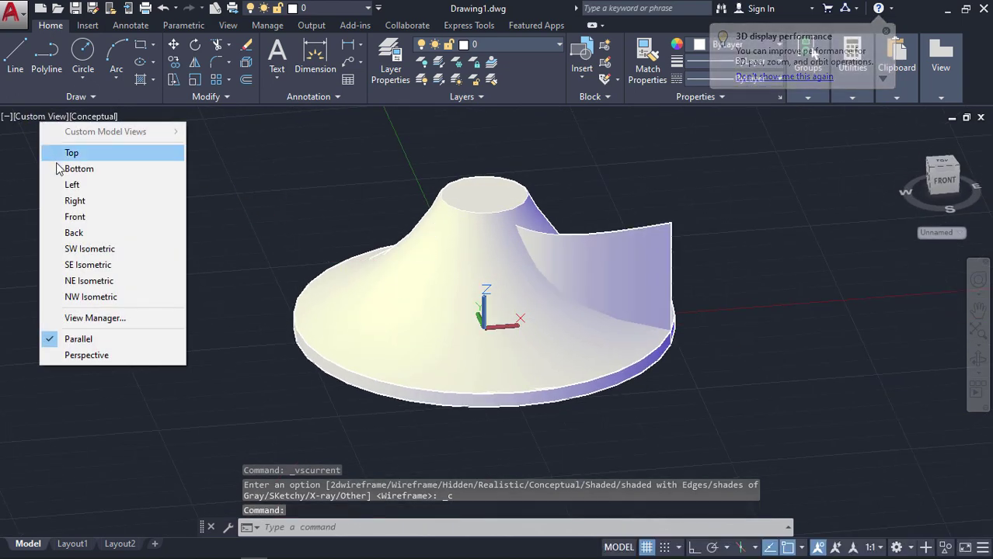
# Step: Switch to the Front view, re-centre the model, and set the Wireframe visual style
pyautogui.click(75, 216)
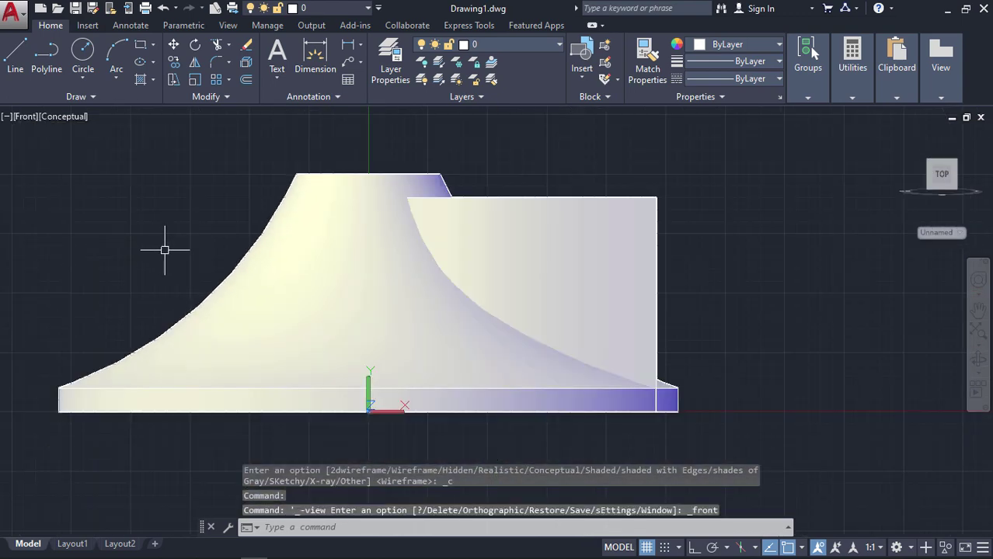
pyautogui.moveTo(165, 251); pyautogui.dragTo(221, 266, button='middle')
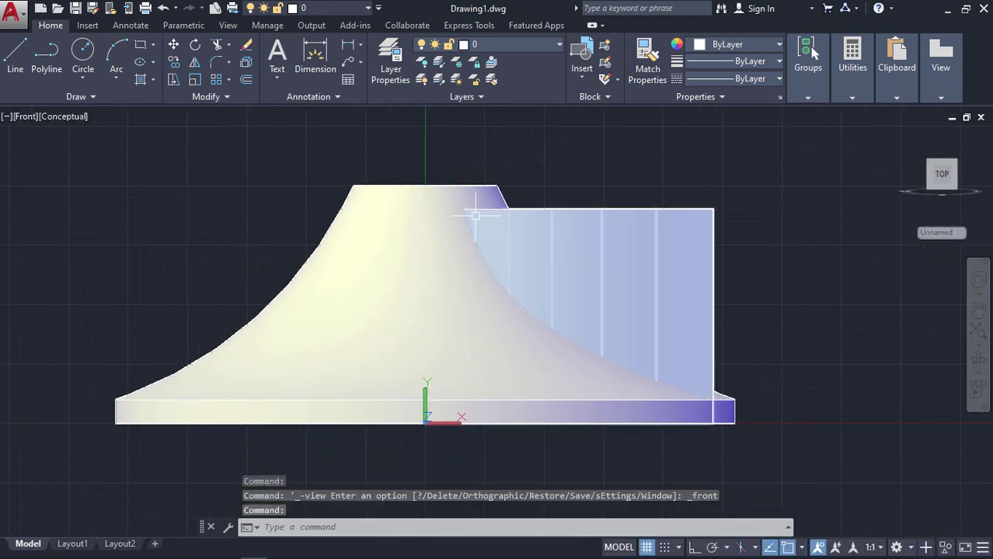
pyautogui.click(67, 117)
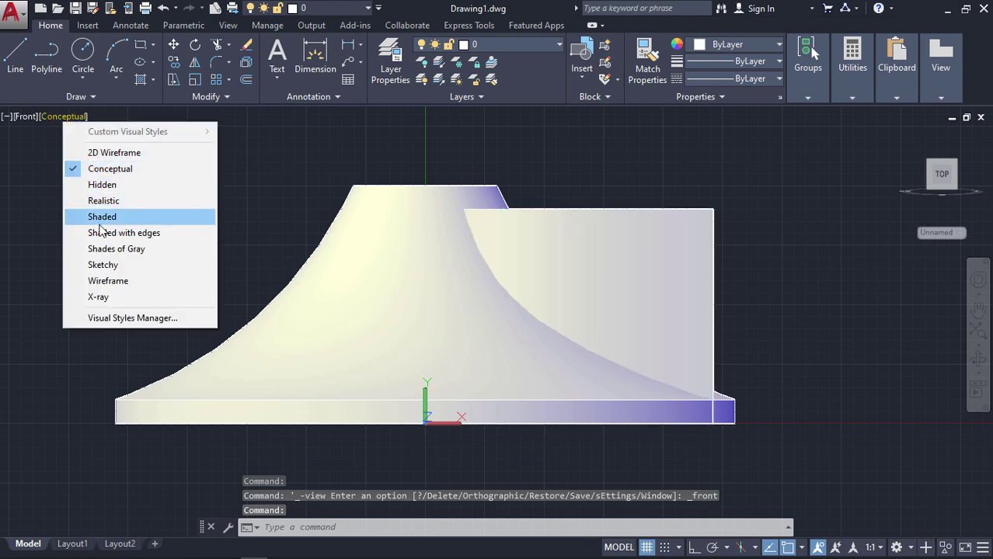
pyautogui.click(107, 281)
pyautogui.write('A')
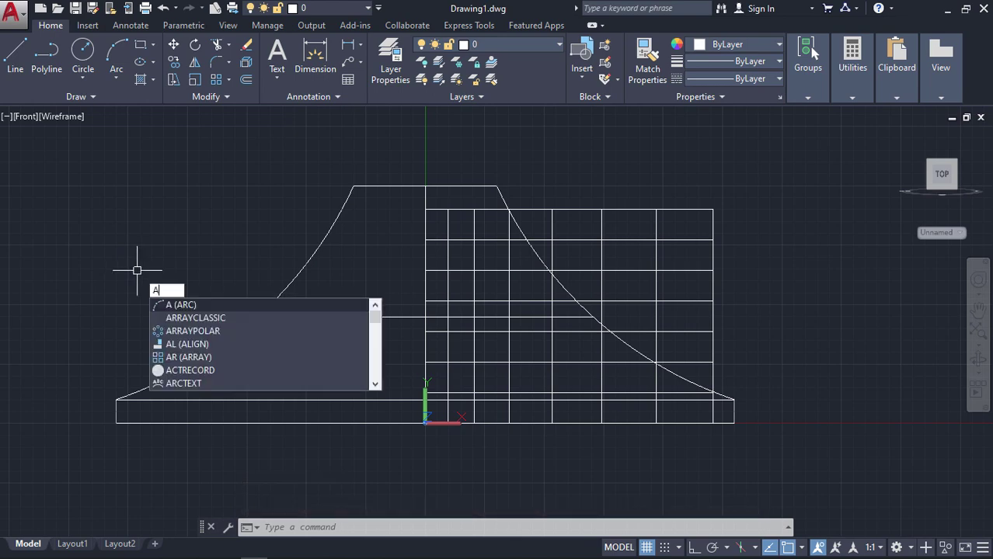
# Step: Draw a three-point arc right of the blade edge, from near the hub top down to the base
pyautogui.press('Return')
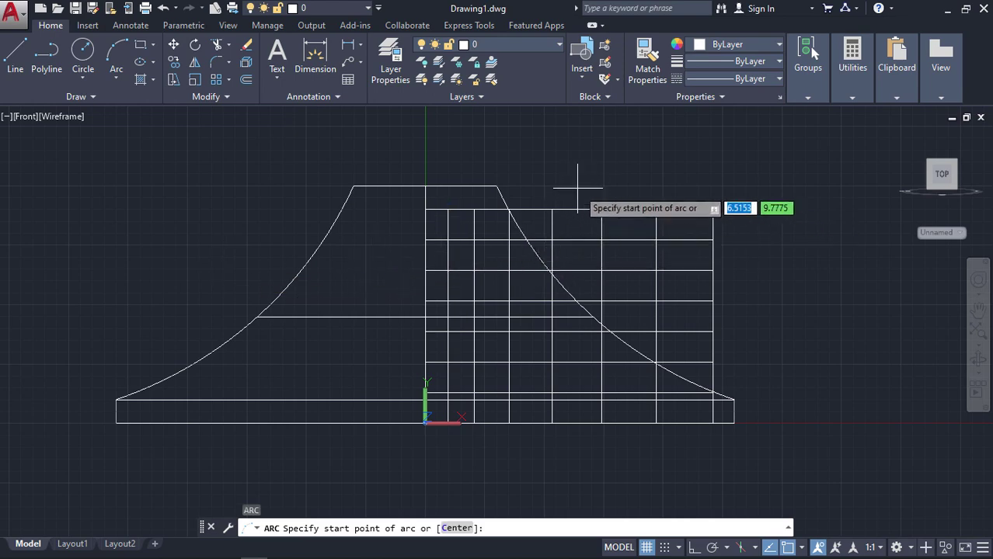
pyautogui.click(576, 187)
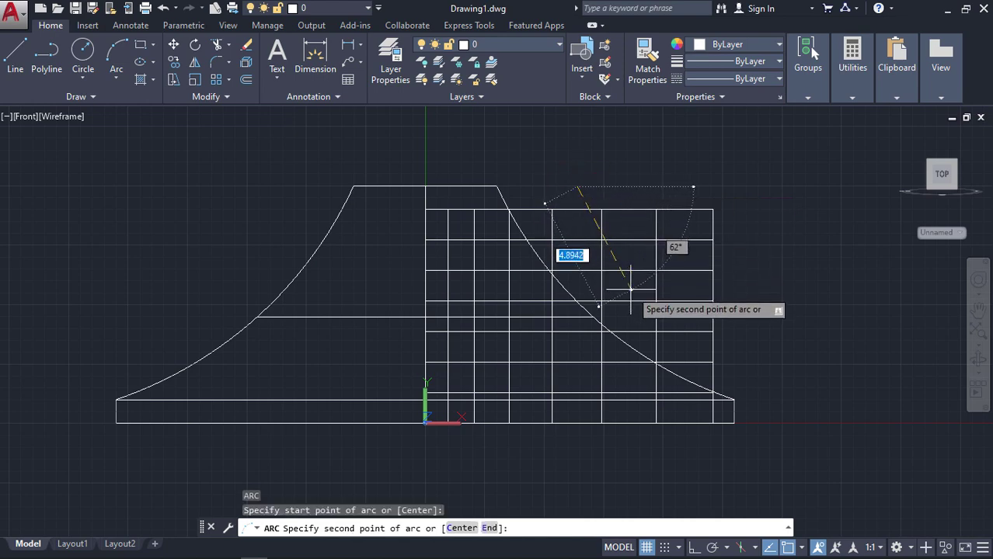
pyautogui.click(630, 289)
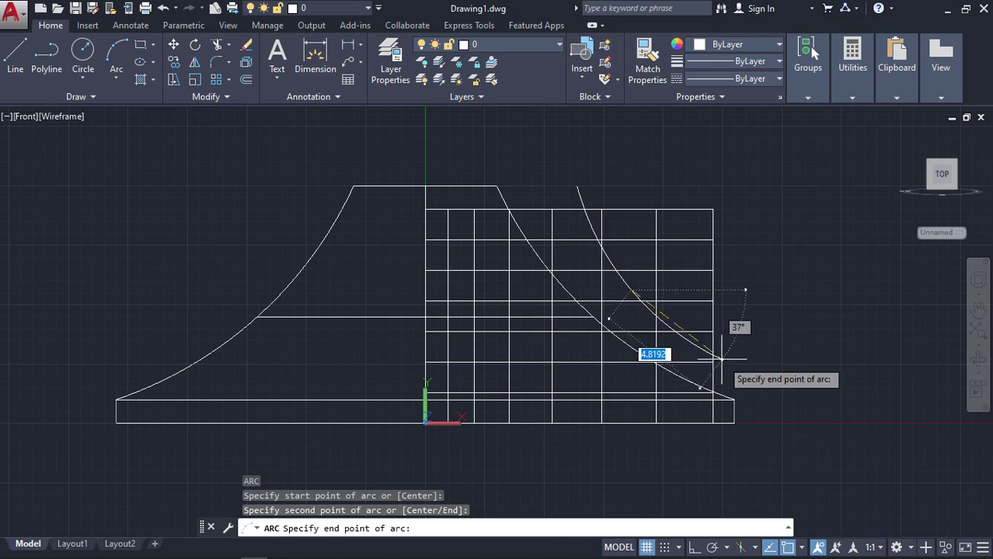
pyautogui.click(721, 358)
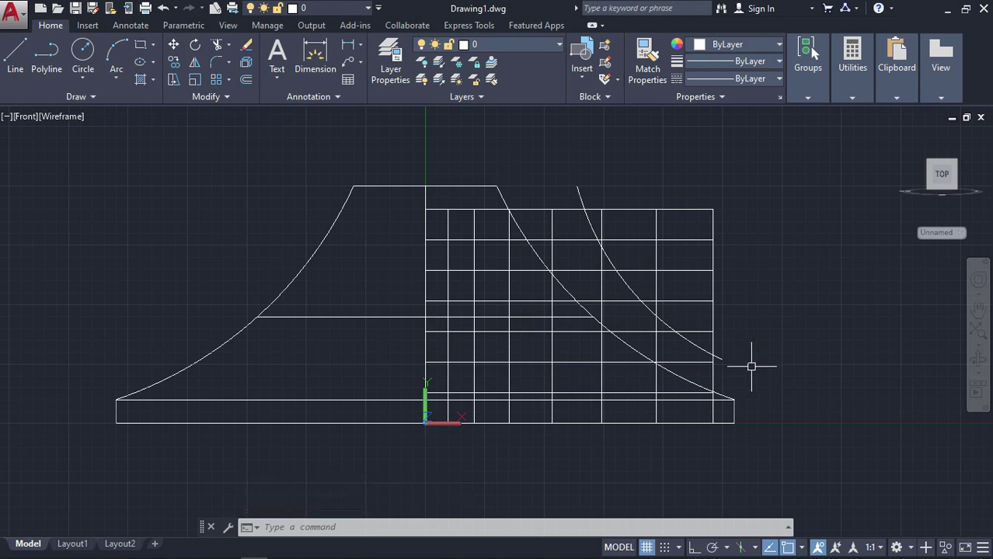
pyautogui.keyDown('shift'); pyautogui.moveTo(751, 366); pyautogui.dragTo(671, 397, button='middle'); pyautogui.keyUp('shift')
pyautogui.write('EXT')
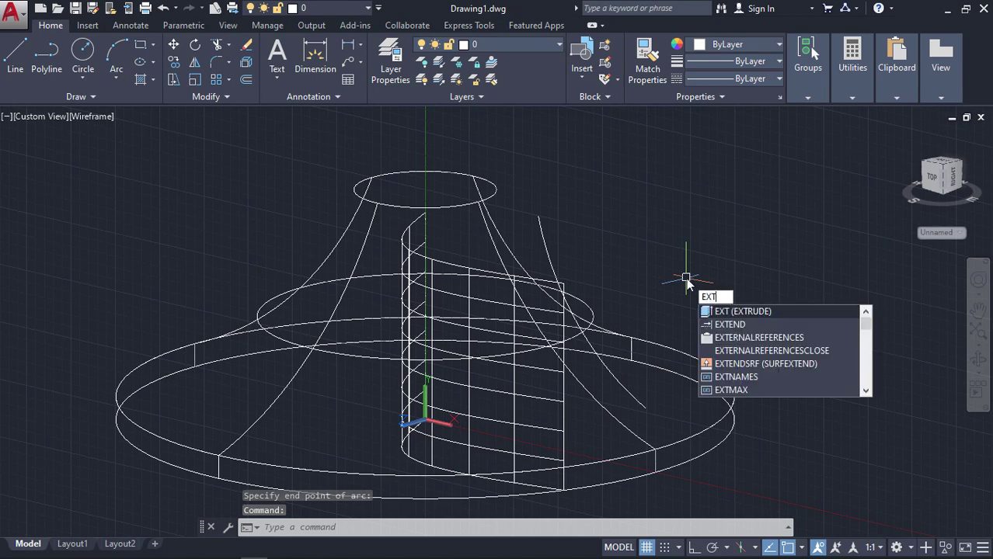
# Step: Extrude the new right-hand arc into a second curved blade surface
pyautogui.press('Return')
pyautogui.click(545, 239)
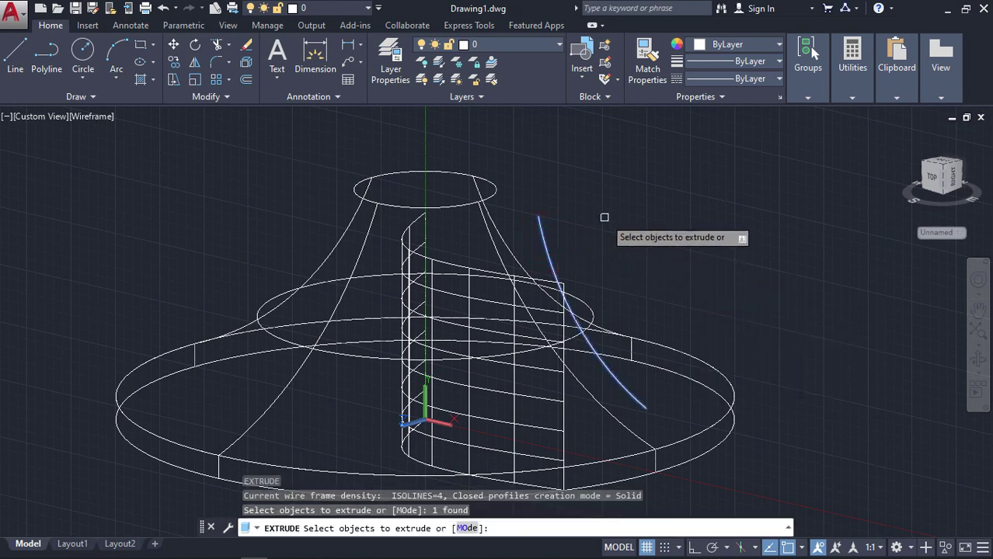
pyautogui.press('Return')
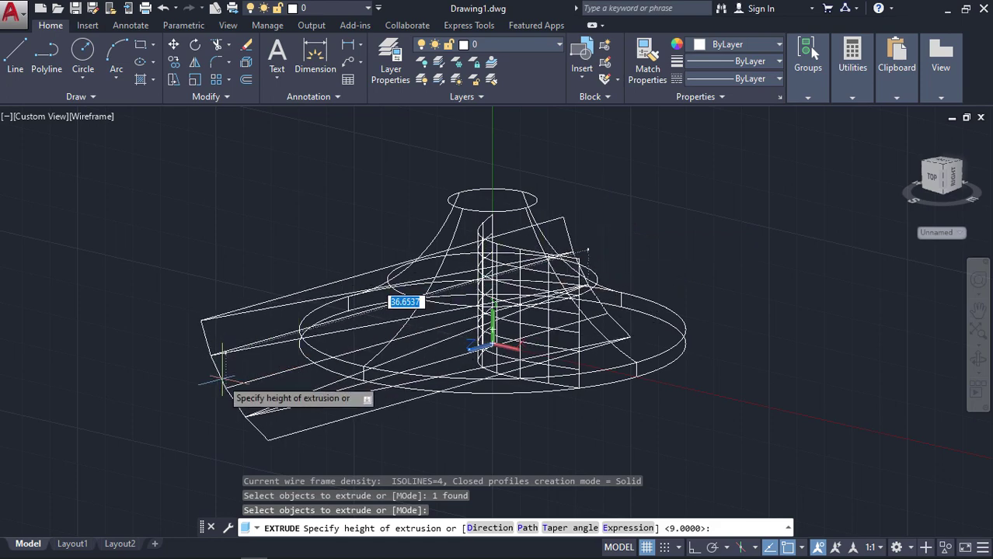
pyautogui.click(429, 431)
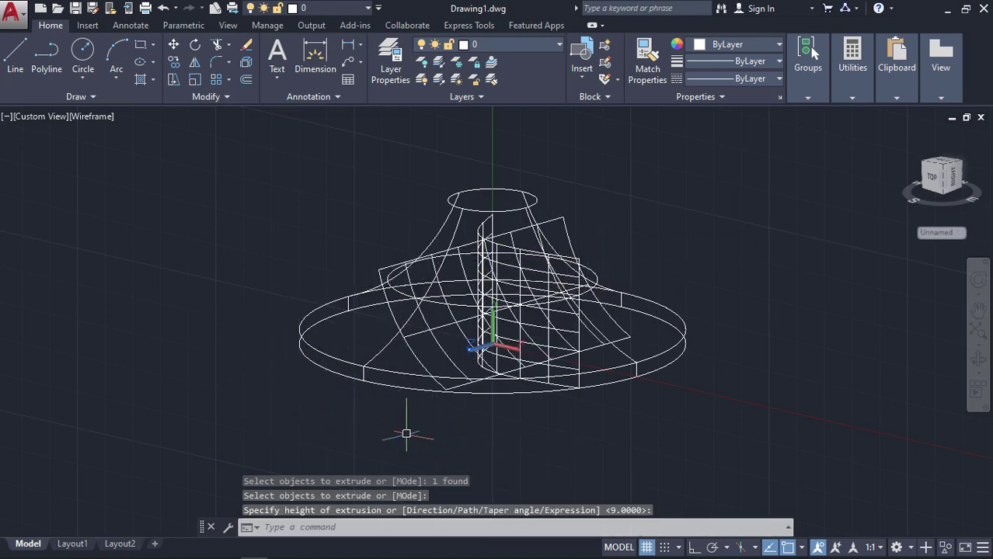
# Step: Switch the viewport to Conceptual shading and reposition the enlarged model
pyautogui.click(97, 116)
pyautogui.click(117, 174)
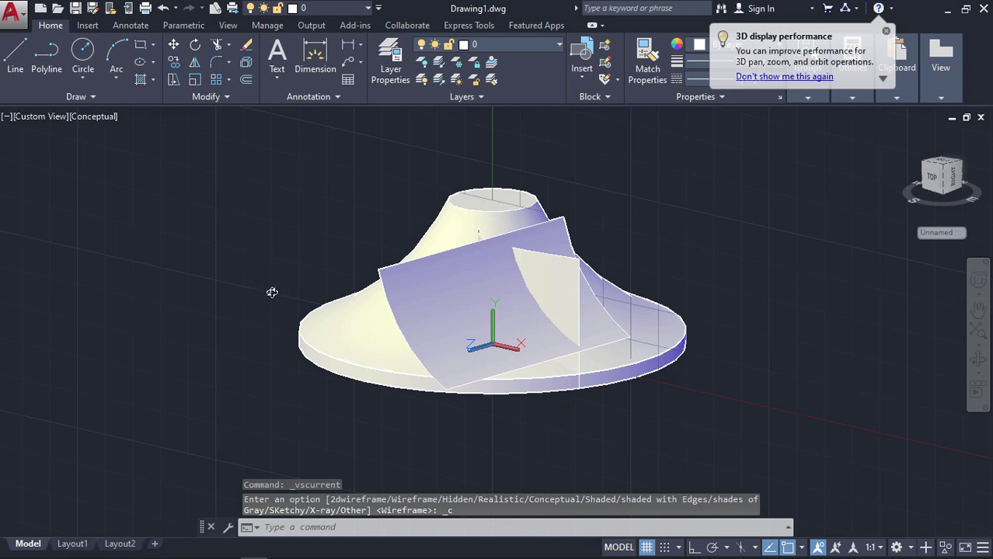
pyautogui.moveTo(272, 292)
pyautogui.keyDown('shift'); pyautogui.mouseDown(button='middle')
pyautogui.moveTo(331, 283)
pyautogui.moveTo(292, 288)
pyautogui.moveTo(276, 330)
pyautogui.moveTo(264, 332)
pyautogui.mouseUp(button='middle'); pyautogui.keyUp('shift')
pyautogui.scroll(2, 655, 266)
pyautogui.moveTo(654, 266); pyautogui.dragTo(689, 281, button='middle')
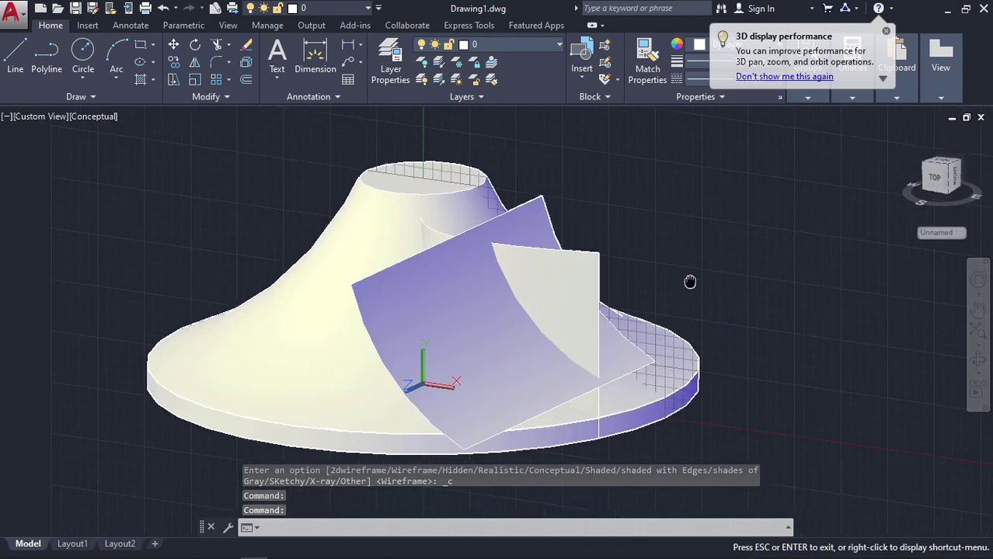
pyautogui.press('Escape')
pyautogui.write('THICK')
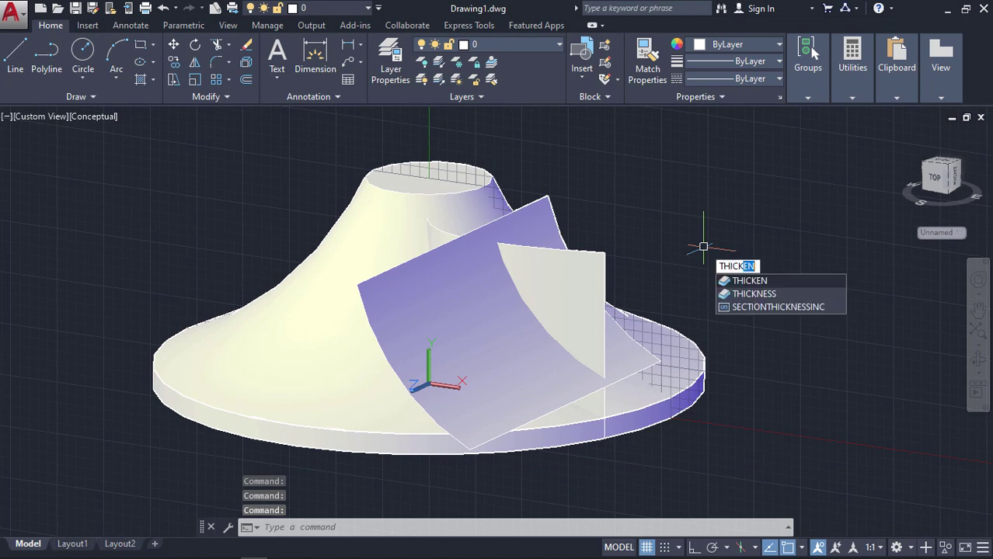
# Step: Thicken the large curved blade surface by -5 into a solid wedge
pyautogui.press('Return')
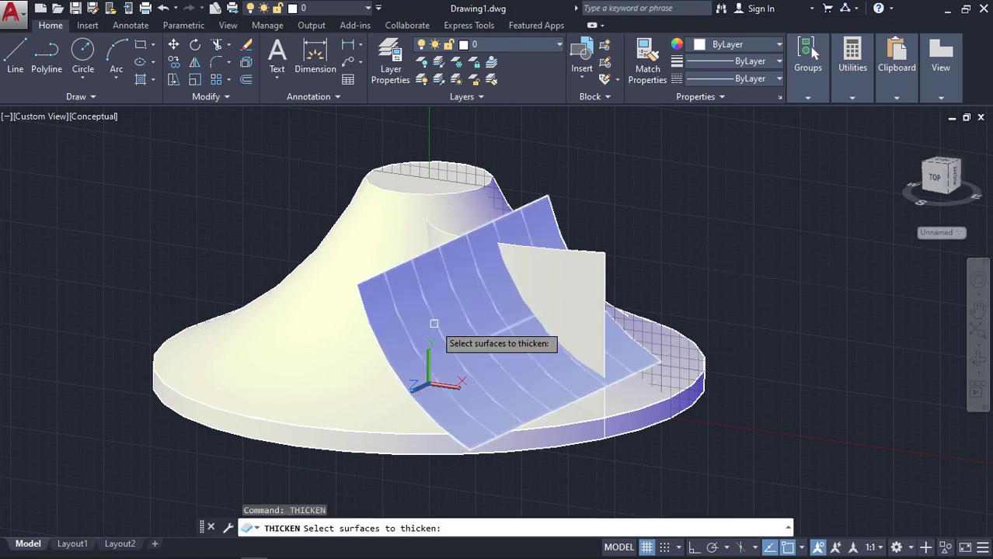
pyautogui.click(433, 323)
pyautogui.press('Return')
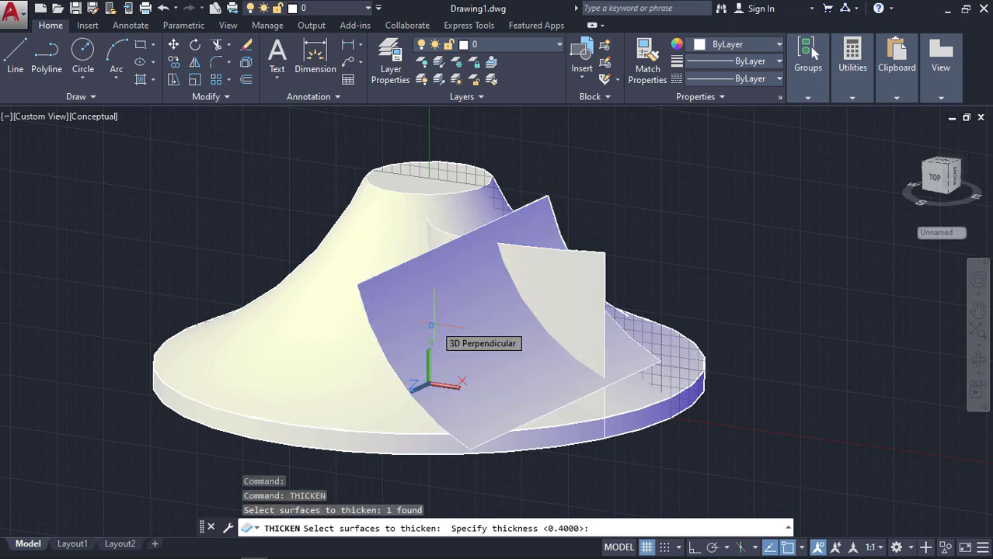
pyautogui.write('-5')
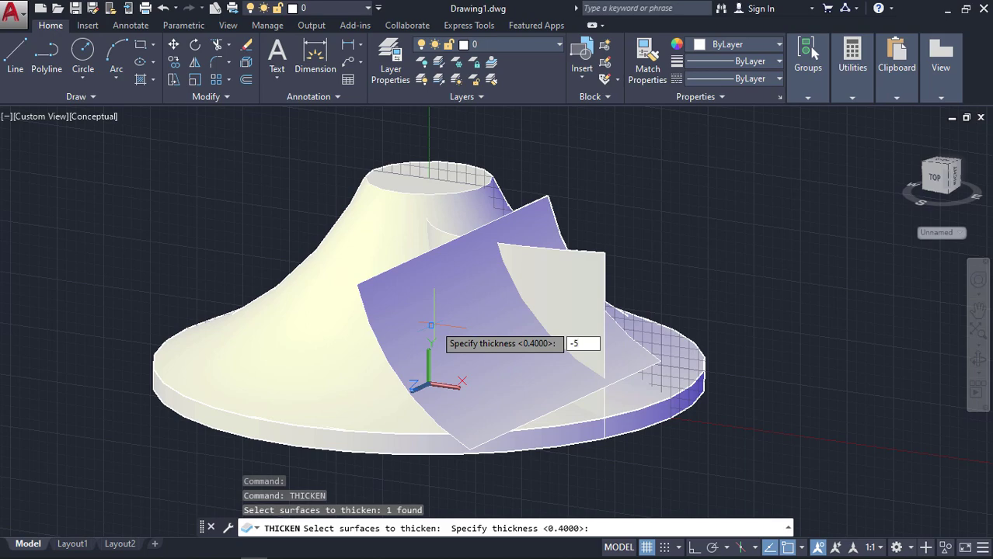
pyautogui.press('Return')
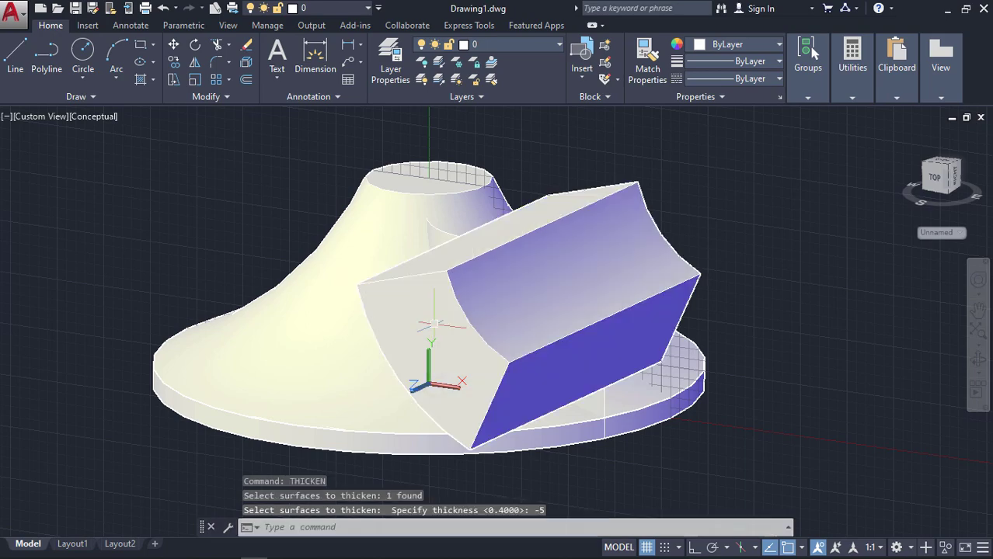
pyautogui.moveTo(454, 435)
pyautogui.keyDown('shift'); pyautogui.mouseDown(button='middle')
pyautogui.moveTo(476, 443)
pyautogui.moveTo(472, 470)
pyautogui.mouseUp(button='middle'); pyautogui.keyUp('shift')
pyautogui.write('S')
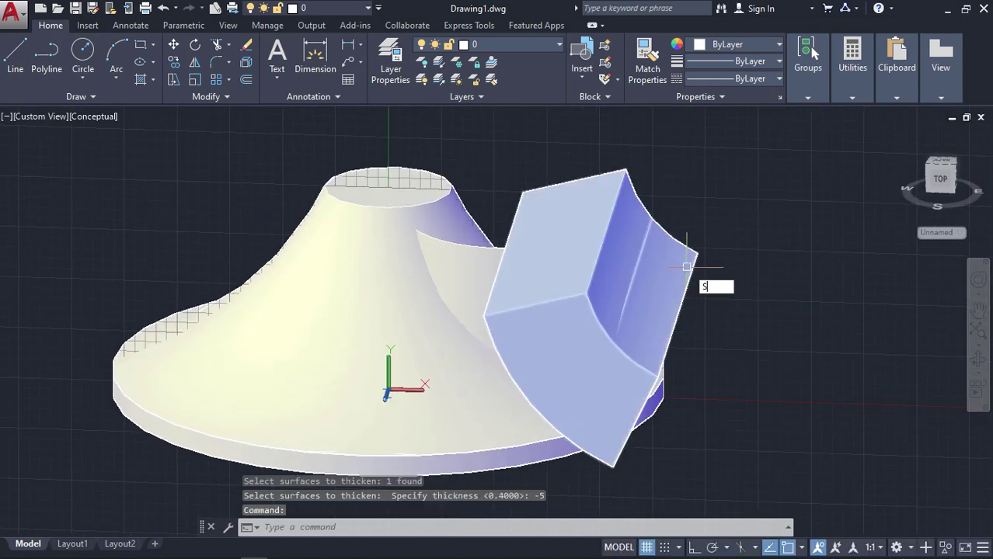
# Step: Subtract the box solid from the curved blade surface, continuing past the warning
pyautogui.write('u')
pyautogui.press('Return')
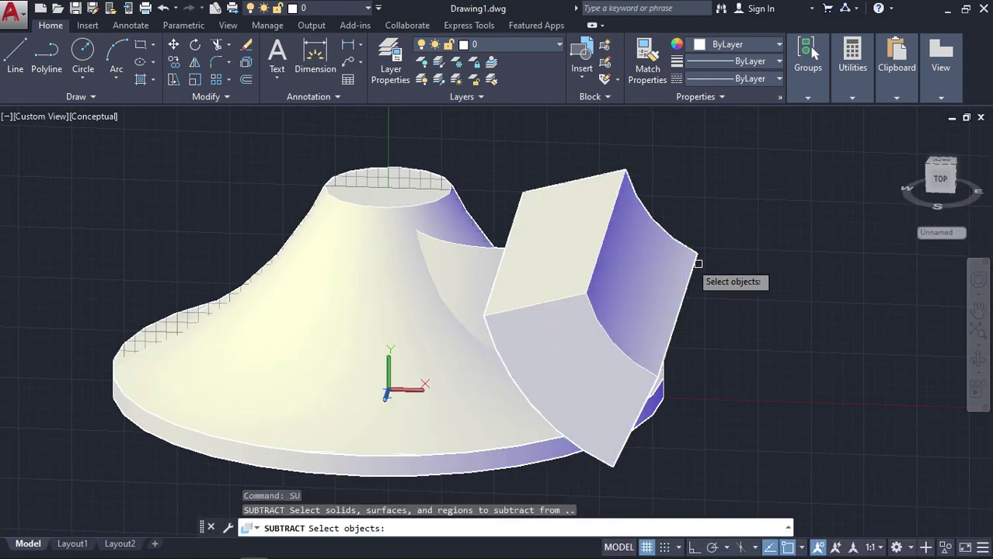
pyautogui.click(478, 263)
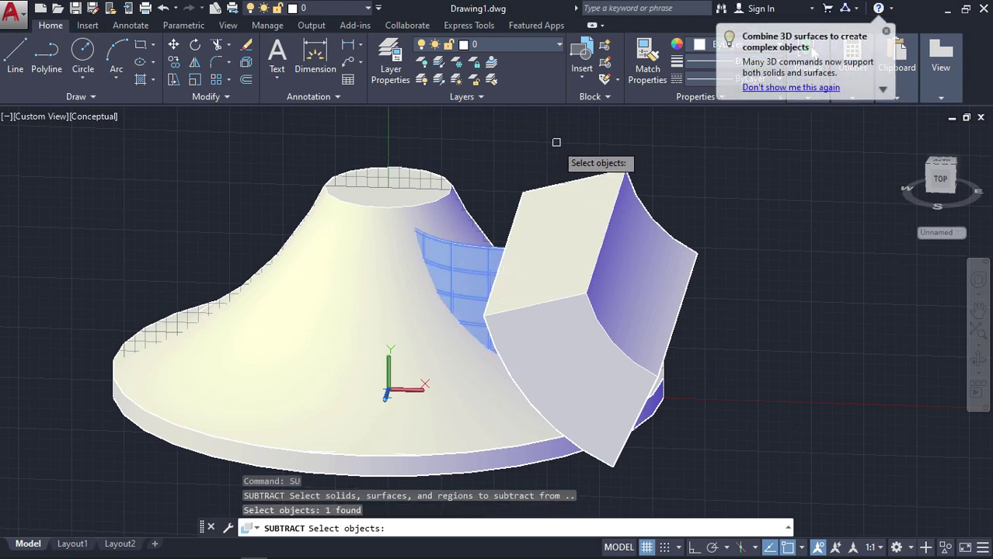
pyautogui.press('Return')
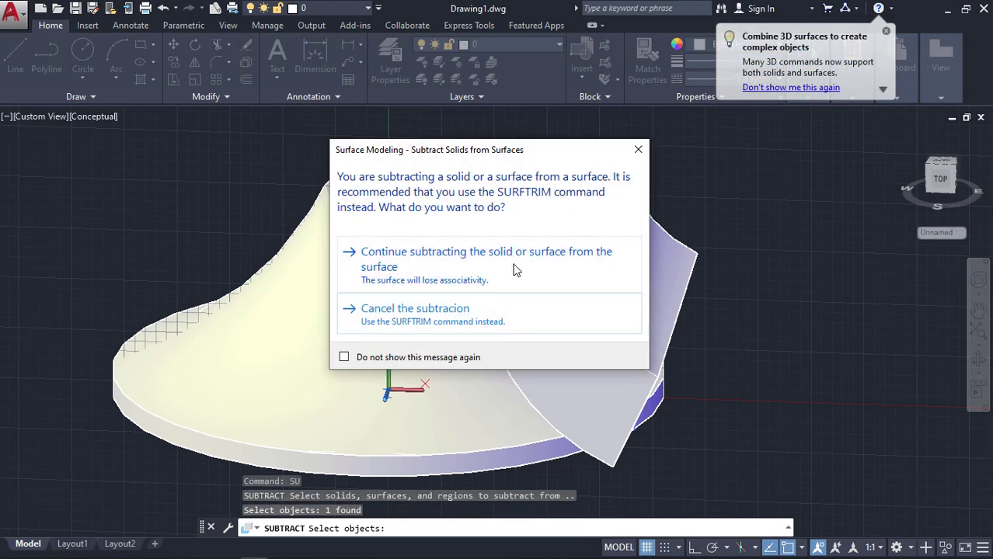
pyautogui.click(514, 266)
pyautogui.click(572, 235)
pyautogui.press('Return')
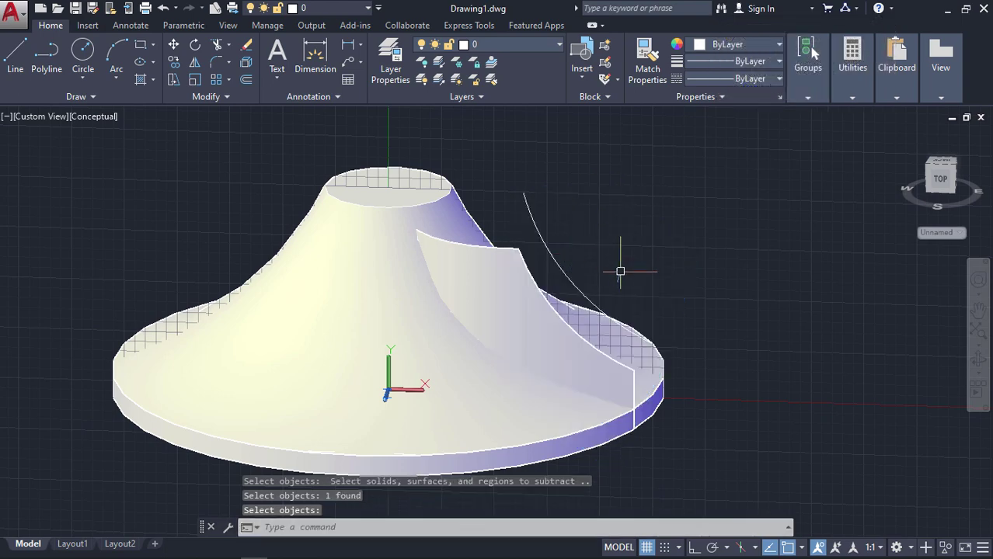
pyautogui.keyDown('shift'); pyautogui.moveTo(620, 272); pyautogui.dragTo(543, 252, button='middle'); pyautogui.keyUp('shift')
# Step: Erase the leftover guide arc and inspect the trimmed blade from above
pyautogui.press('Return')
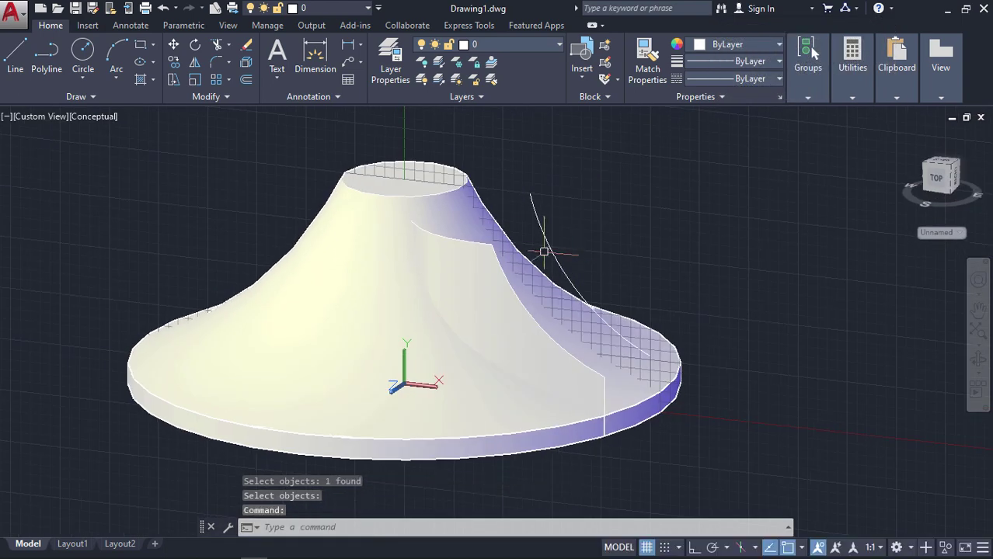
pyautogui.click(550, 240)
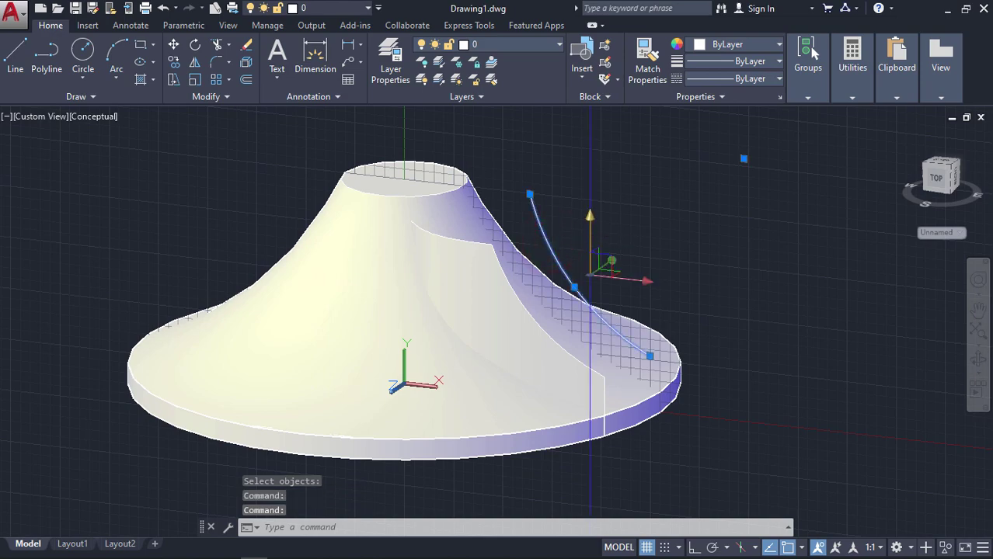
pyautogui.write('E')
pyautogui.press('Return')
pyautogui.moveTo(595, 264)
pyautogui.keyDown('shift'); pyautogui.mouseDown(button='middle')
pyautogui.moveTo(193, 195)
pyautogui.moveTo(204, 250)
pyautogui.mouseUp(button='middle'); pyautogui.keyUp('shift')
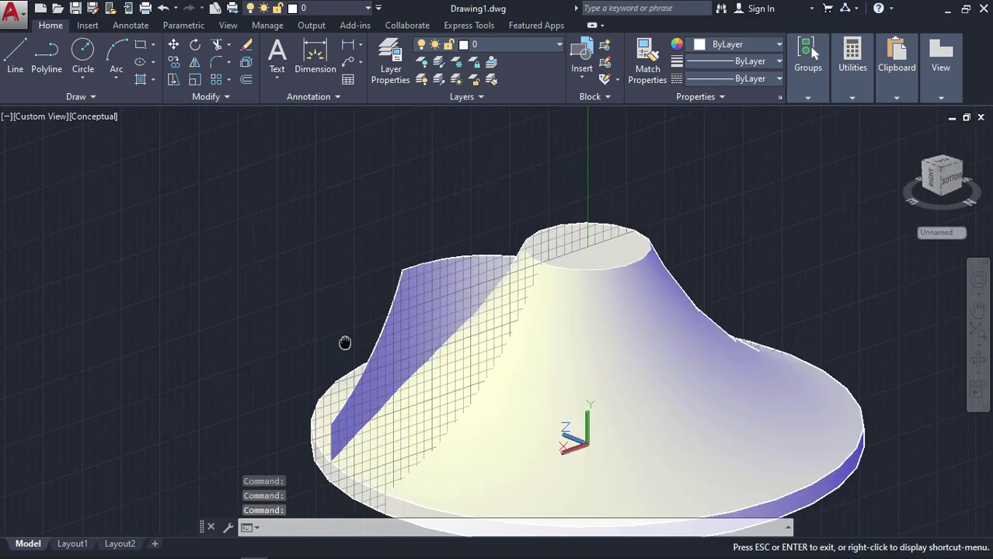
pyautogui.keyDown('shift'); pyautogui.moveTo(343, 341); pyautogui.dragTo(317, 261, button='middle'); pyautogui.keyUp('shift')
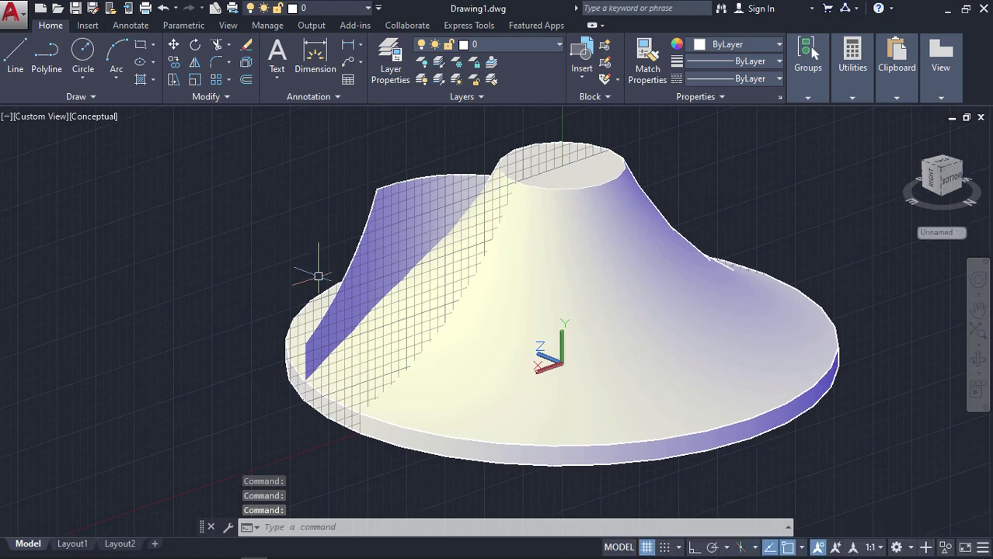
# Step: Switch to the 3D Modeling workspace, use the Surface tools, and display the model in 2D Wireframe
pyautogui.click(910, 547)
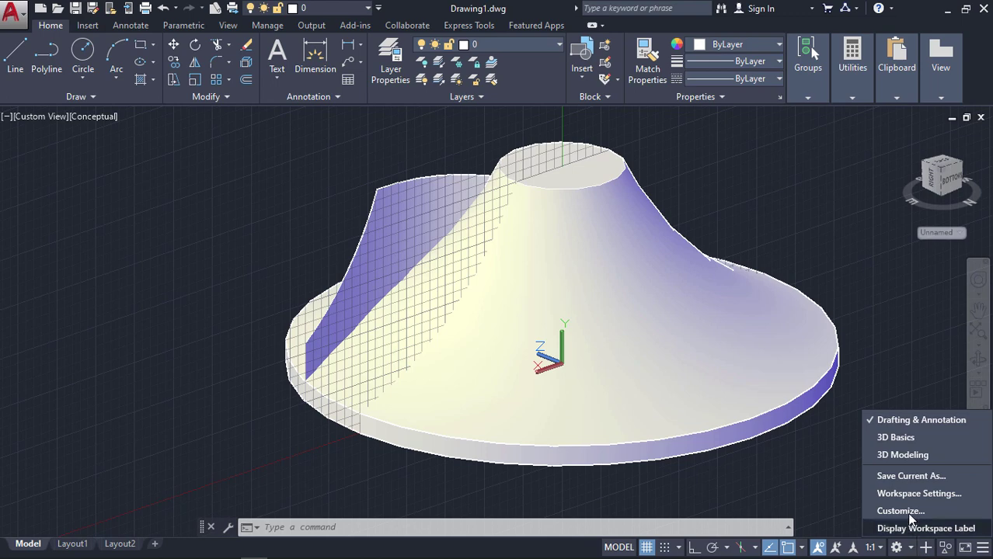
pyautogui.click(888, 457)
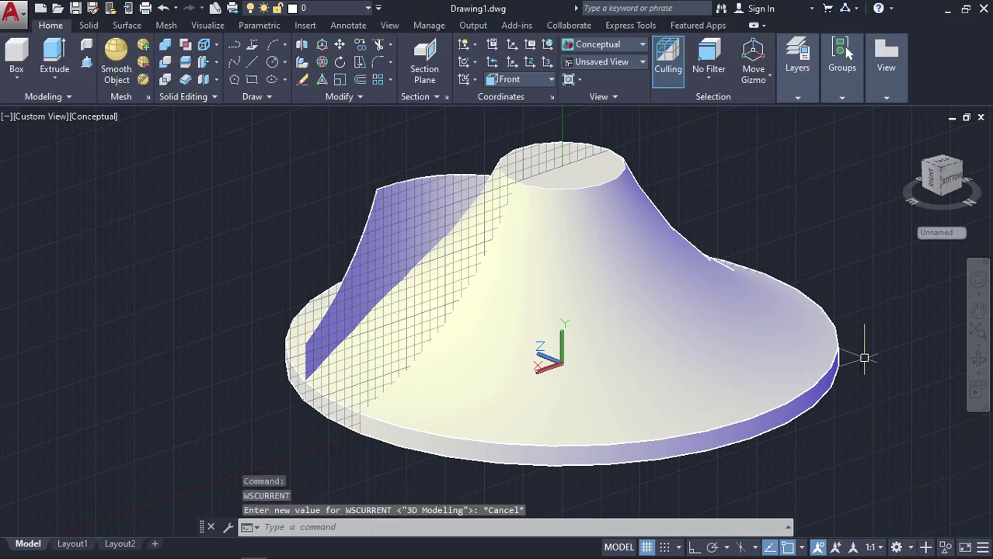
pyautogui.click(125, 26)
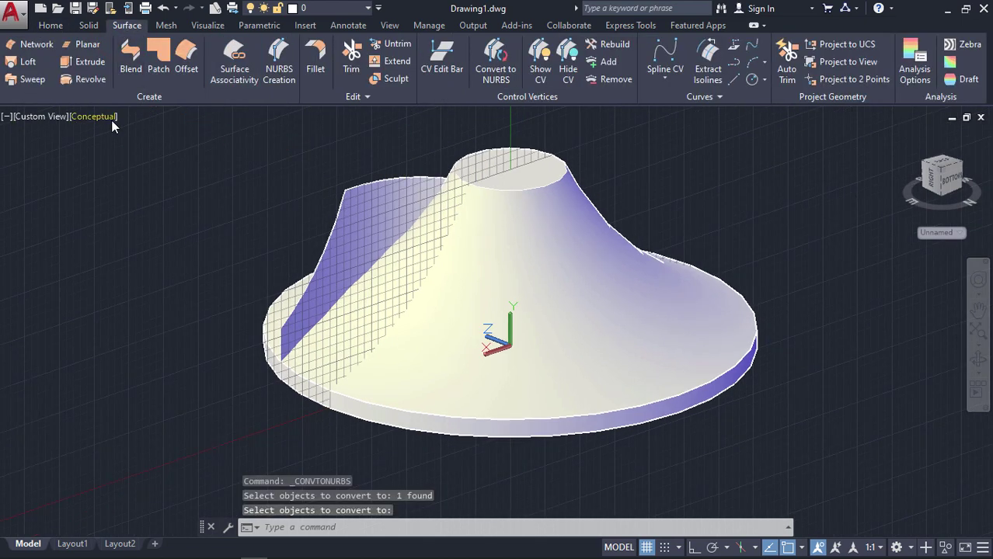
pyautogui.click(111, 119)
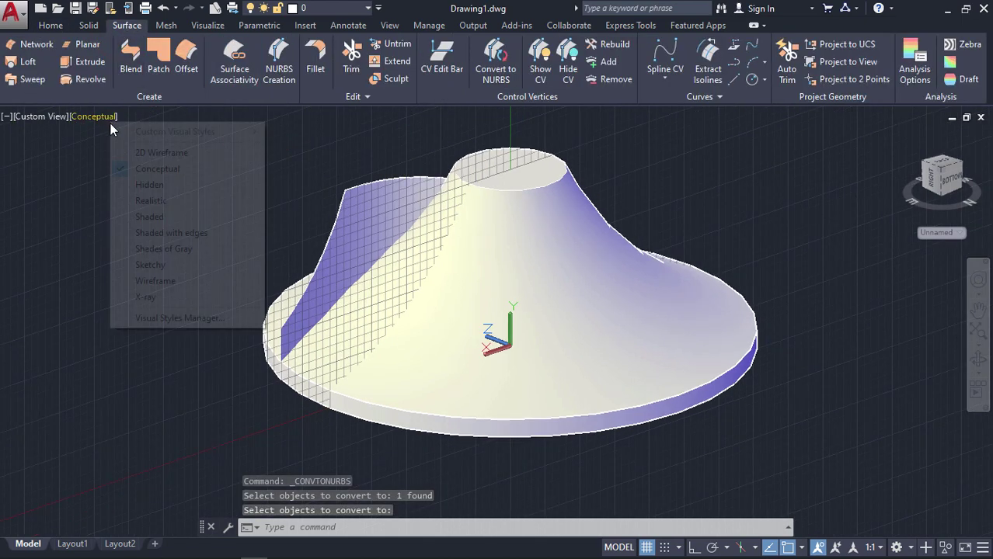
pyautogui.click(137, 153)
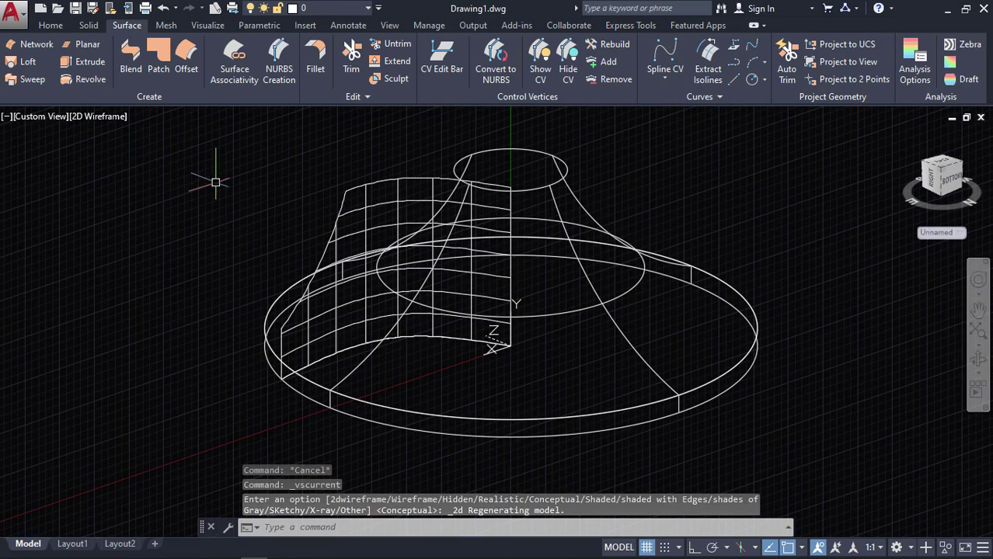
# Step: Rebuild the blade surface with 5 × 6 control vertices and degree 3 in both directions
pyautogui.hotkey('ctrl', 'z')
pyautogui.hotkey('ctrl', 'z')
pyautogui.hotkey('ctrl', 'z')
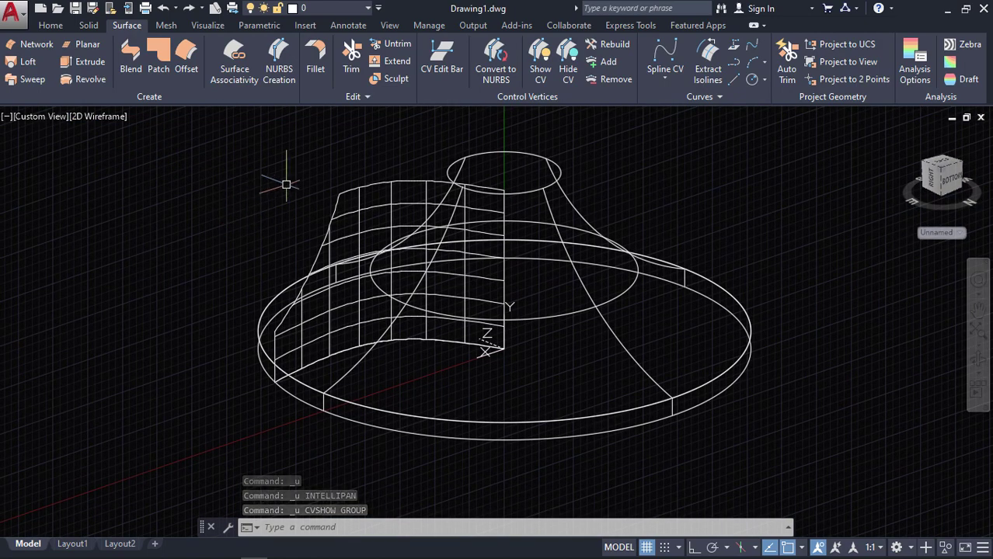
pyautogui.click(619, 48)
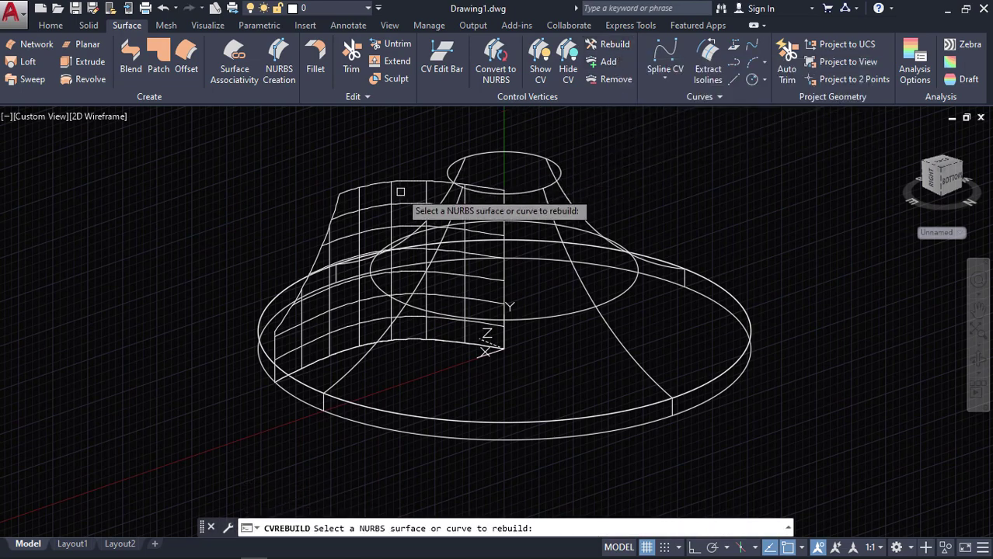
pyautogui.click(371, 204)
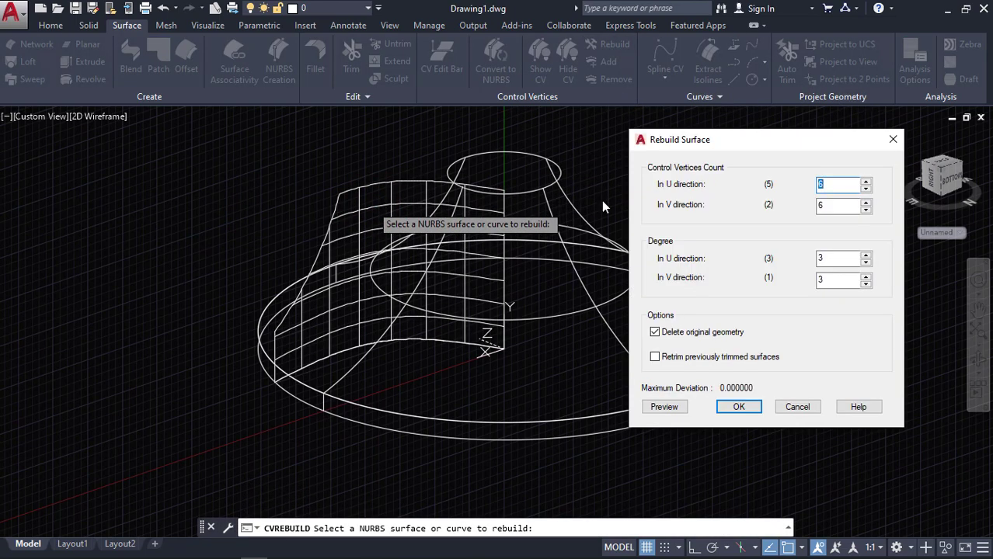
pyautogui.moveTo(740, 137); pyautogui.dragTo(734, 140)
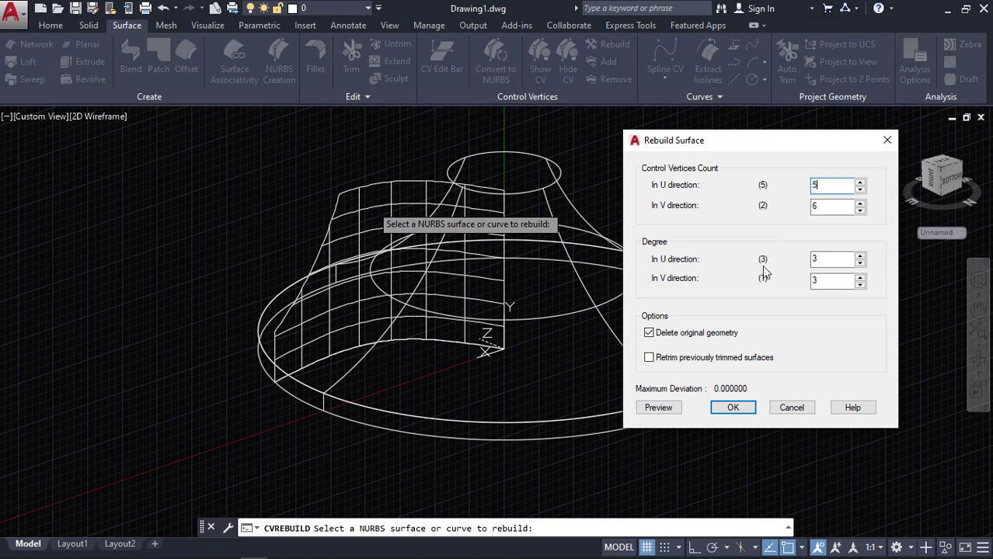
pyautogui.click(667, 413)
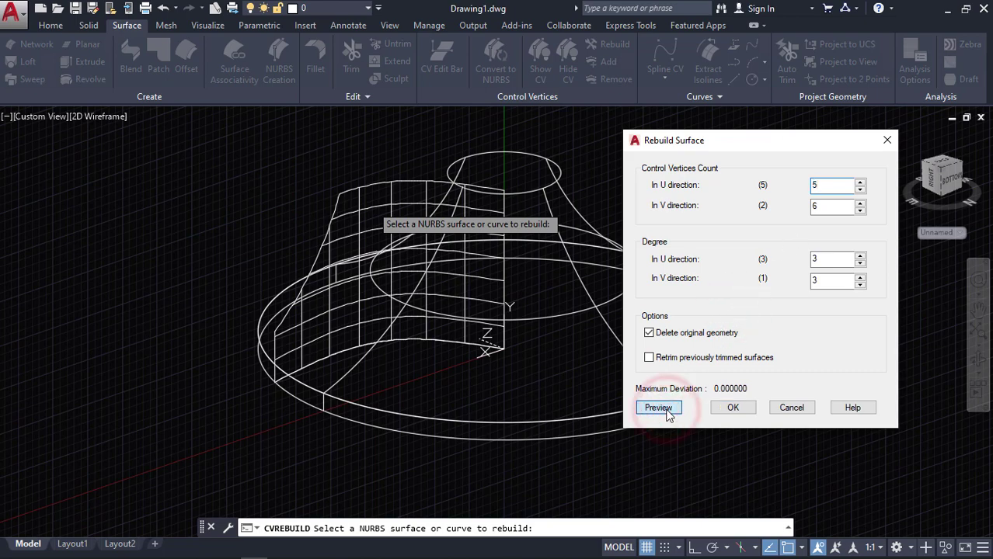
pyautogui.scroll(3, 410, 336)
pyautogui.scroll(2, 382, 345)
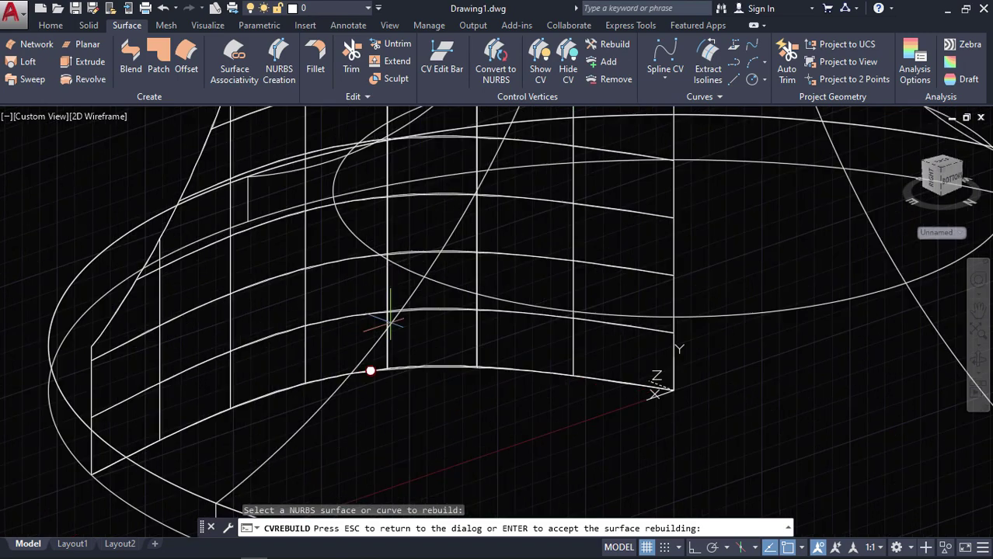
pyautogui.scroll(-5, 371, 371)
pyautogui.press('Return')
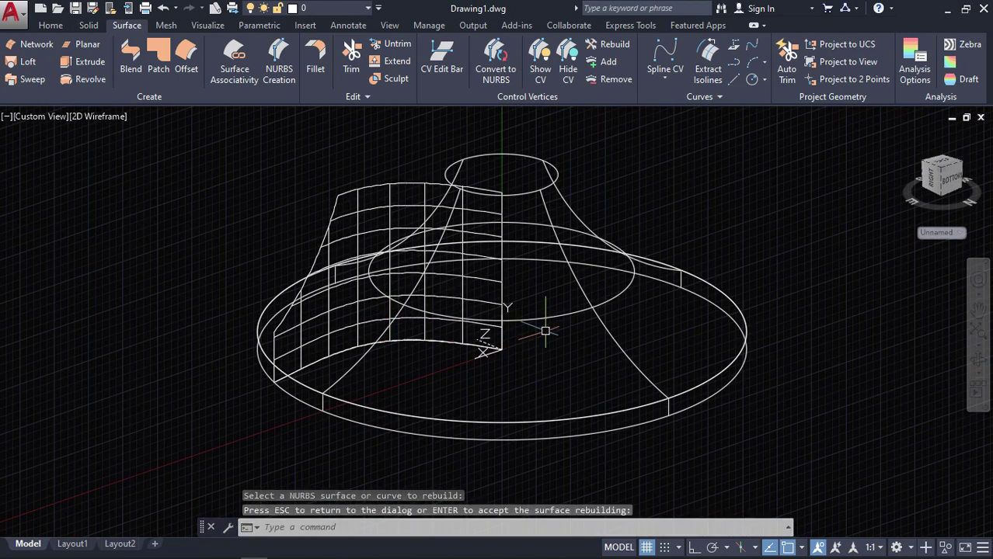
# Step: Reopen the rebuild settings for the blade surface and close them without changes
pyautogui.click(357, 215)
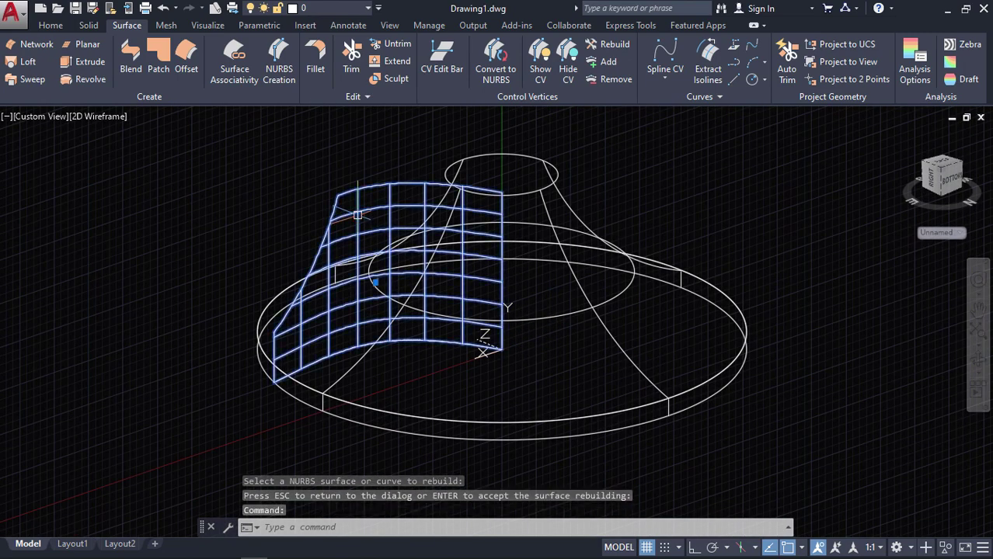
pyautogui.press('Return')
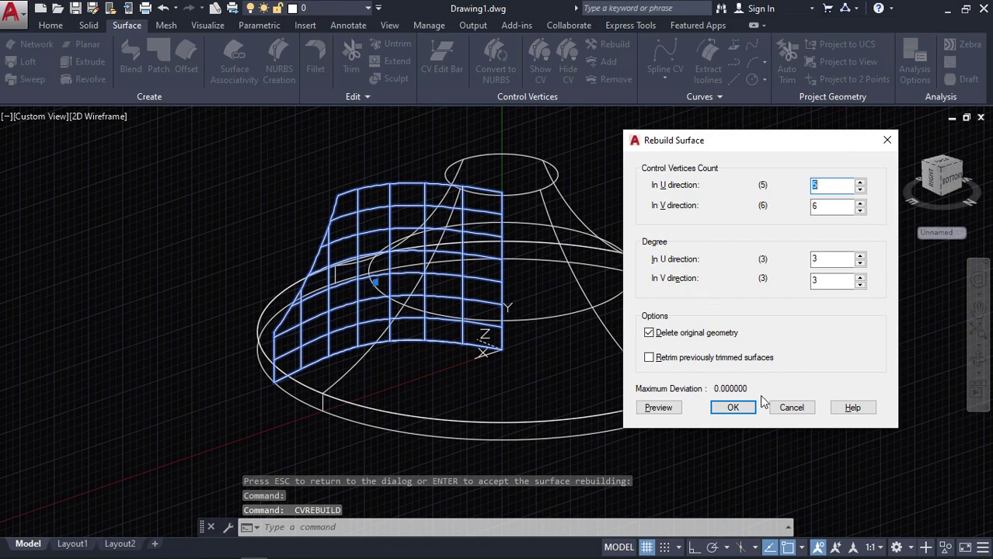
pyautogui.click(747, 410)
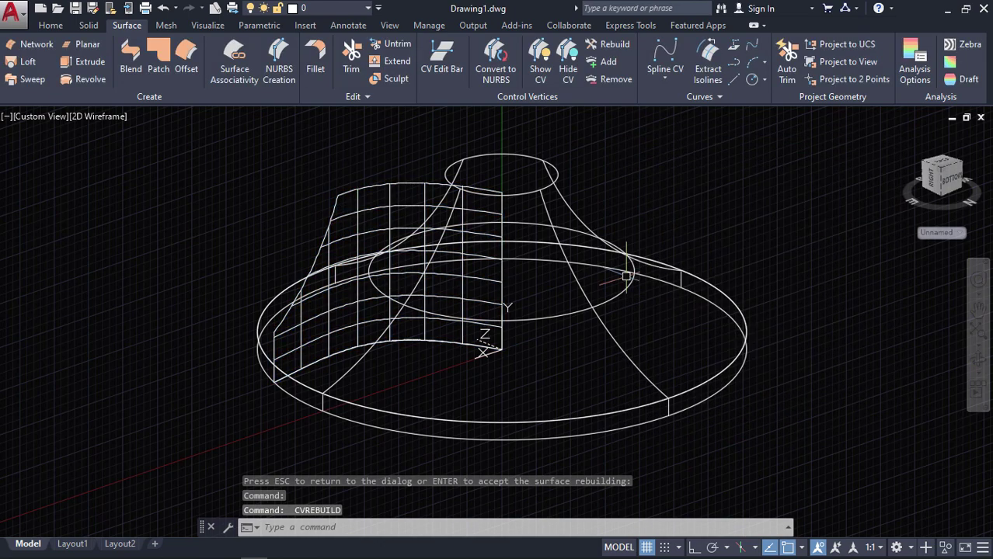
# Step: Show the control vertices of the blade surface and orbit toward the front
pyautogui.click(542, 60)
pyautogui.click(394, 208)
pyautogui.press('Return')
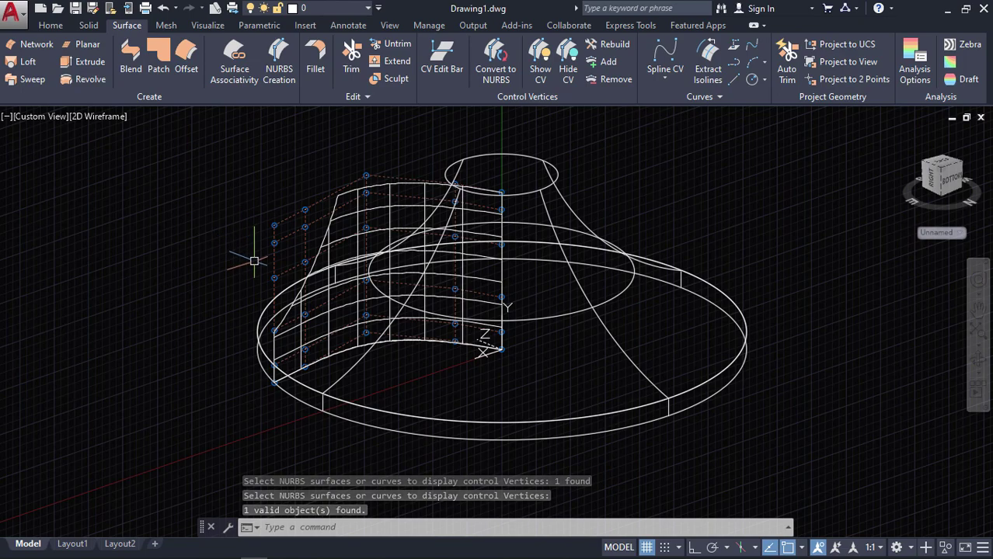
pyautogui.moveTo(240, 244)
pyautogui.keyDown('shift'); pyautogui.mouseDown(button='middle')
pyautogui.moveTo(210, 217)
pyautogui.moveTo(232, 244)
pyautogui.moveTo(212, 179)
pyautogui.mouseUp(button='middle'); pyautogui.keyUp('shift')
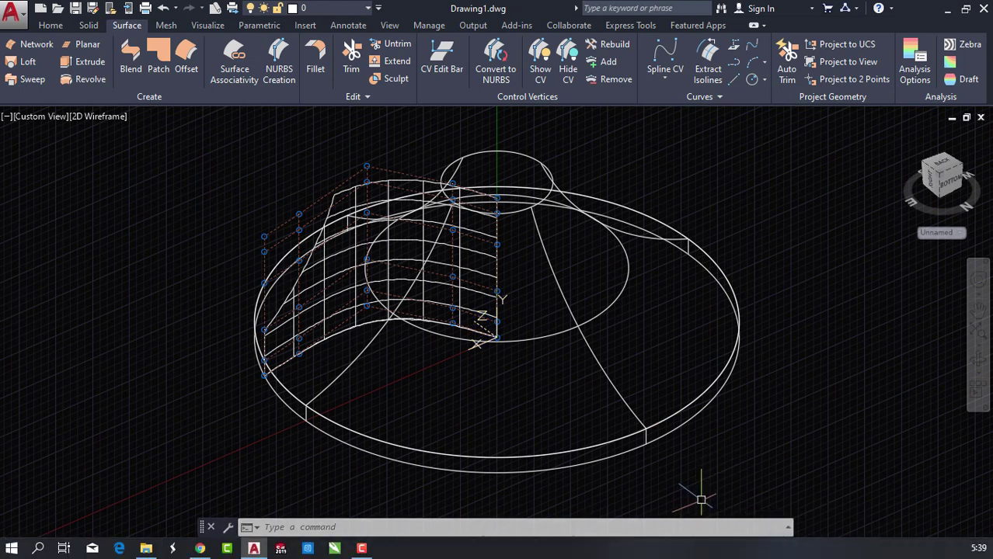
# Step: With Ortho on, stretch the blade surface from its corner point by 5
pyautogui.click(700, 547)
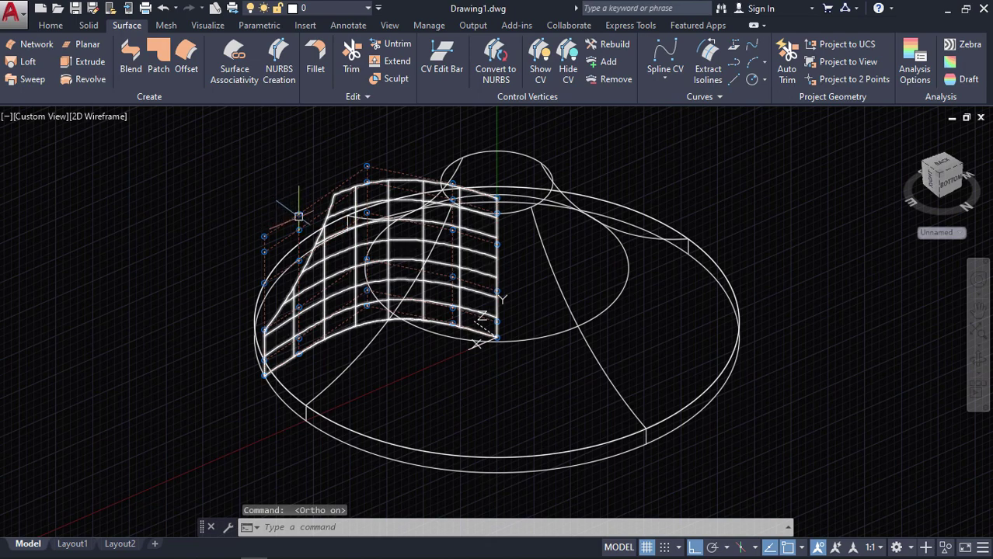
pyautogui.click(298, 215)
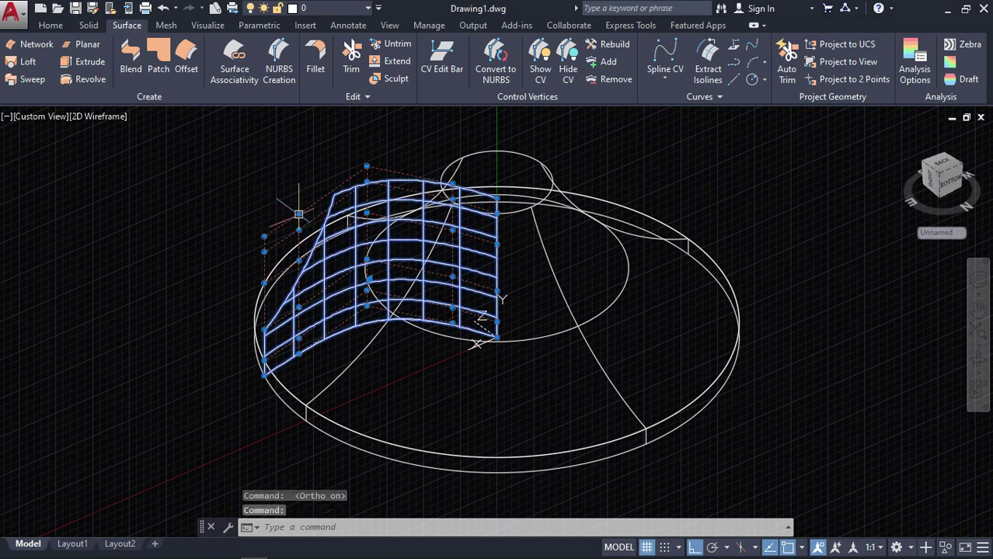
pyautogui.click(298, 213)
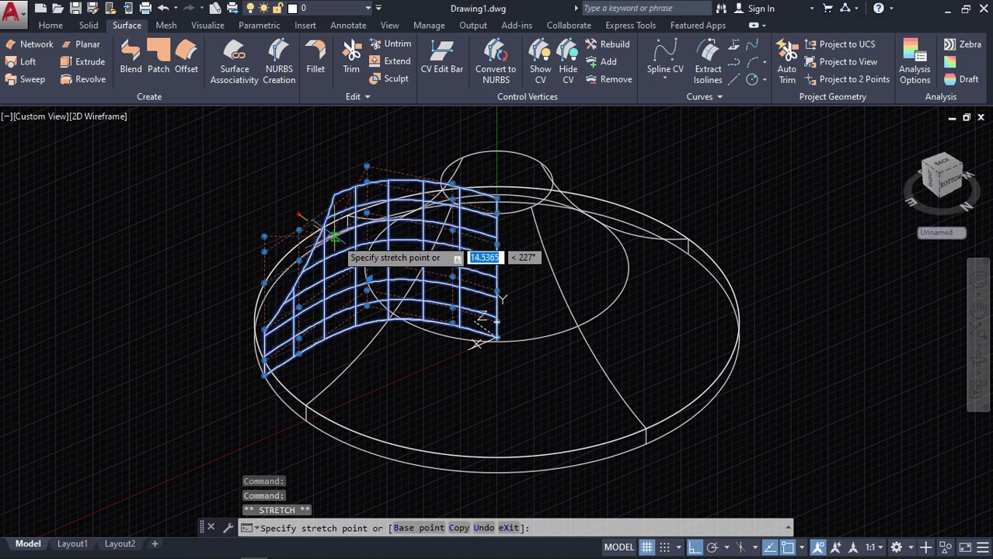
pyautogui.scroll(2, 342, 260)
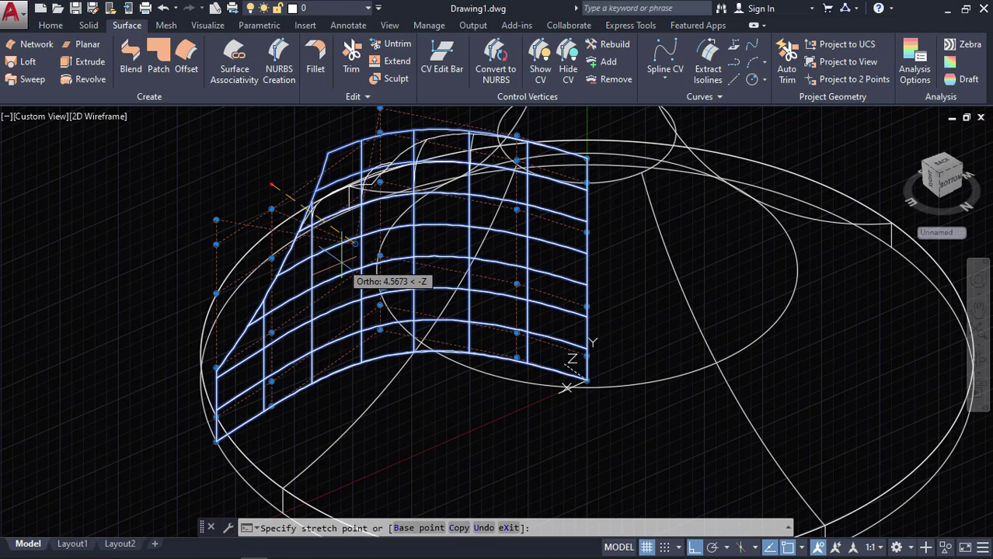
pyautogui.write('5')
pyautogui.press('Return')
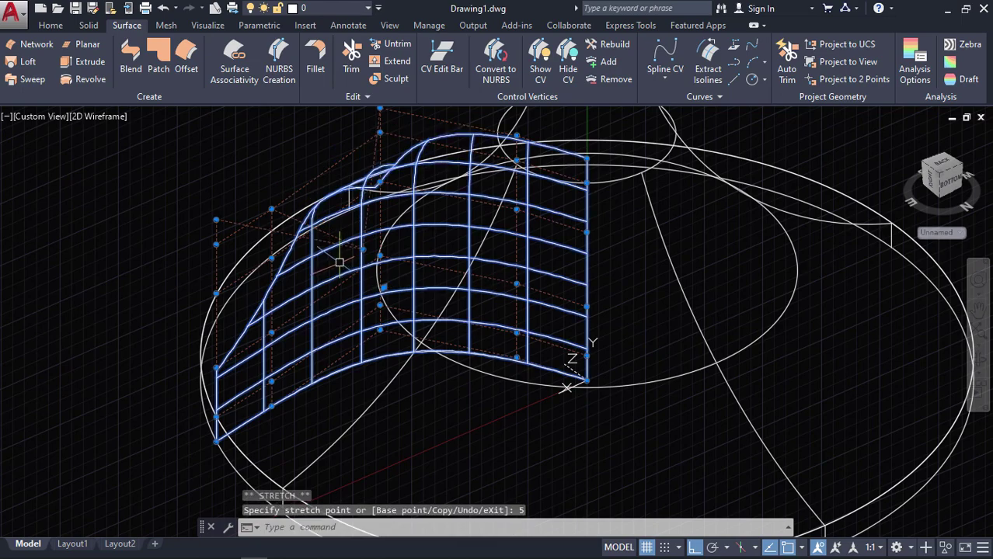
pyautogui.moveTo(192, 263)
pyautogui.keyDown('shift'); pyautogui.mouseDown(button='middle')
pyautogui.moveTo(244, 270)
pyautogui.moveTo(328, 231)
pyautogui.moveTo(239, 244)
pyautogui.moveTo(268, 226)
pyautogui.mouseUp(button='middle'); pyautogui.keyUp('shift')
# Step: Move the lower-left corner control vertex 2 units down along -Z
pyautogui.scroll(2, 227, 330)
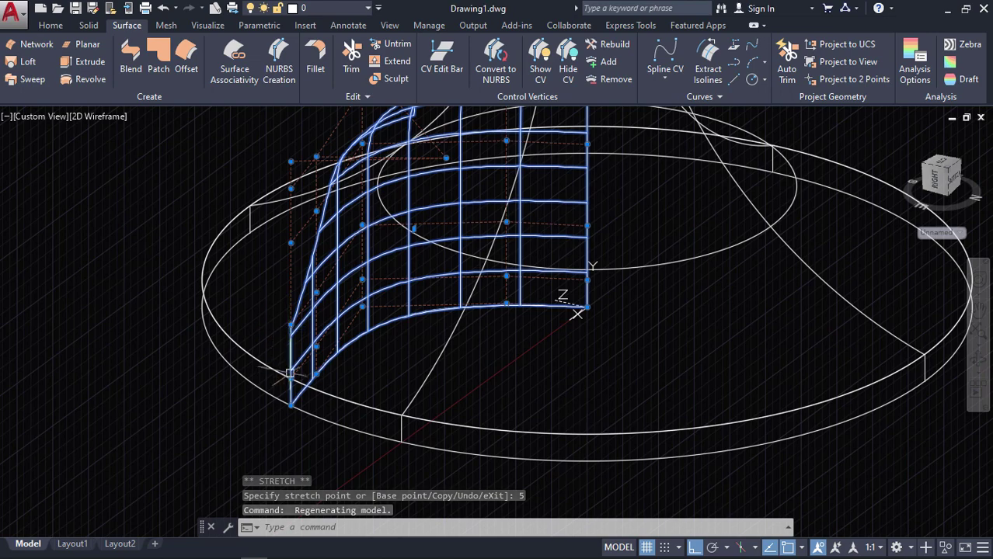
pyautogui.click(291, 378)
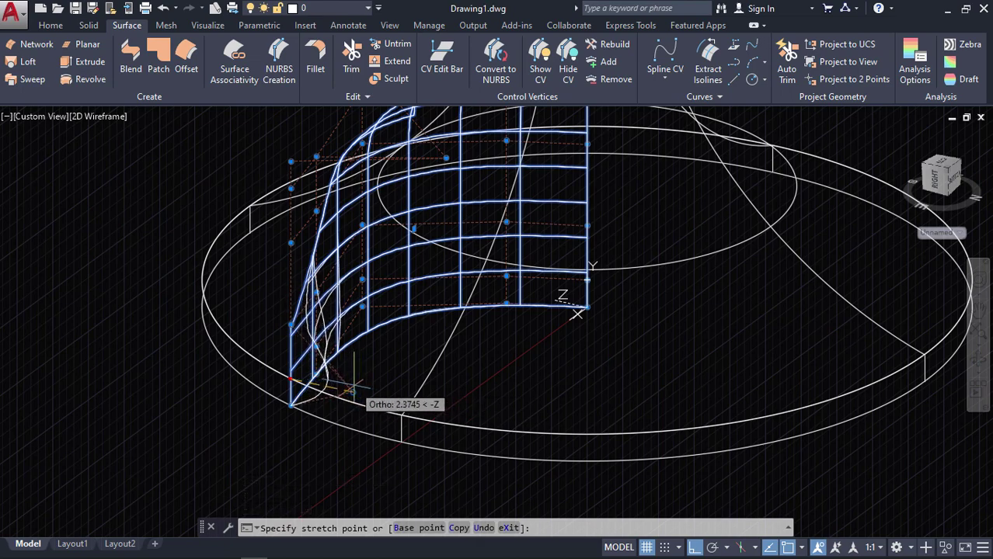
pyautogui.write('2')
pyautogui.press('Return')
pyautogui.scroll(-2, 284, 352)
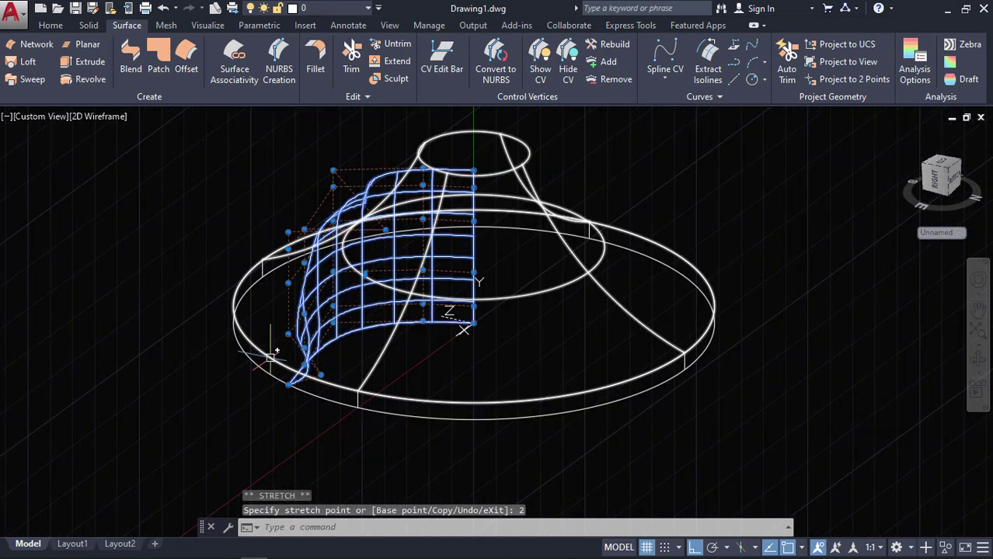
pyautogui.moveTo(279, 355)
pyautogui.keyDown('shift'); pyautogui.mouseDown(button='middle')
pyautogui.moveTo(375, 317)
pyautogui.moveTo(222, 346)
pyautogui.mouseUp(button='middle'); pyautogui.keyUp('shift')
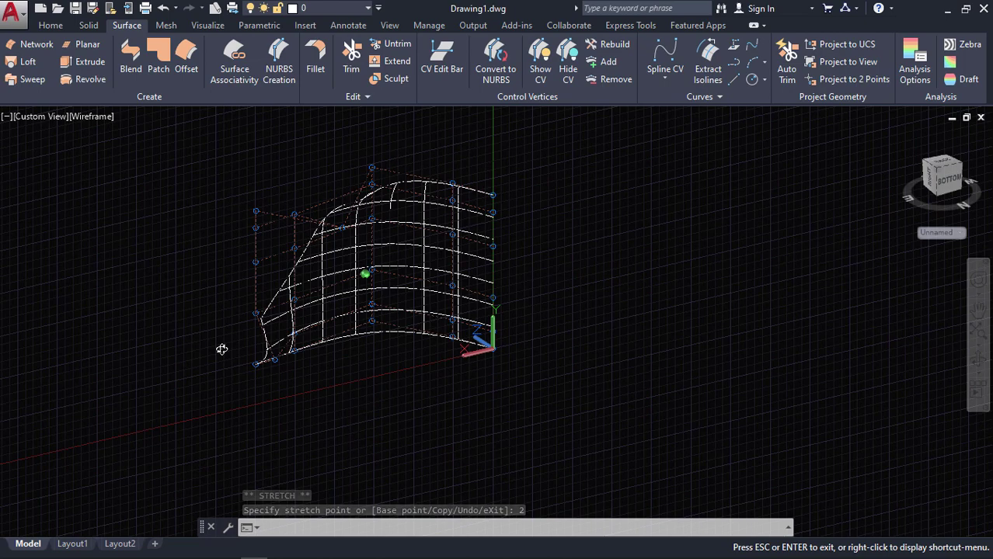
# Step: Hide the blade's control vertices, shade the model in Conceptual style, and turn the grid off
pyautogui.click(568, 74)
pyautogui.click(104, 116)
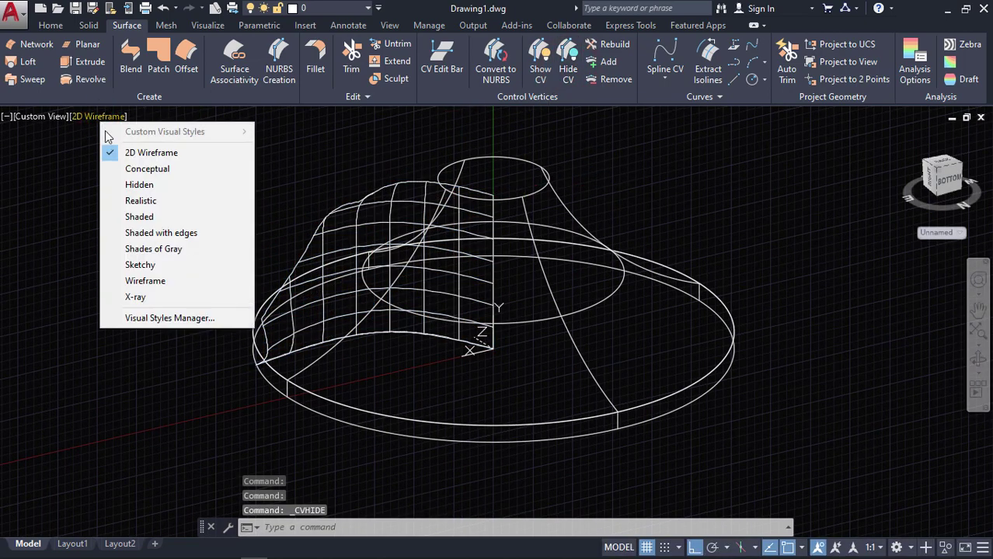
pyautogui.click(136, 169)
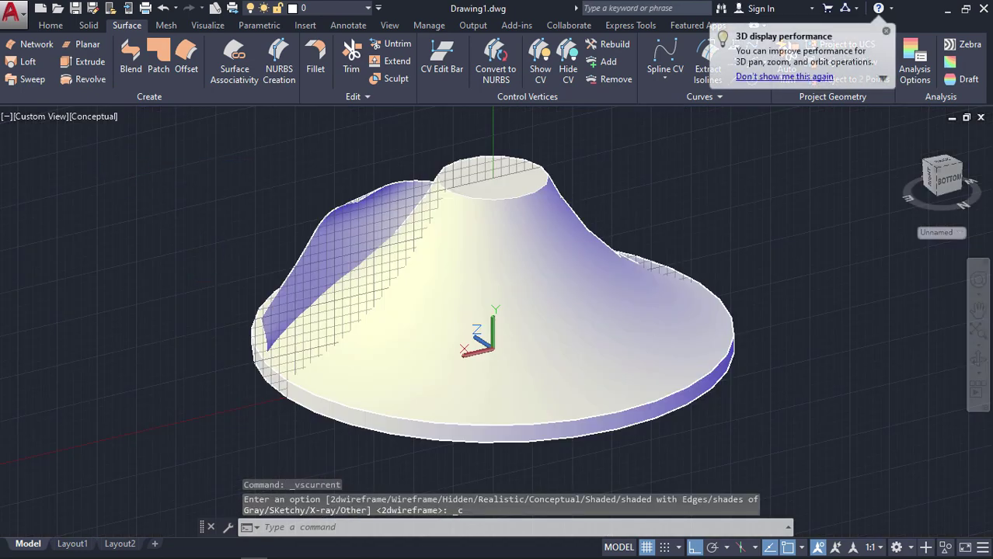
pyautogui.moveTo(410, 326)
pyautogui.keyDown('shift'); pyautogui.mouseDown(button='middle')
pyautogui.moveTo(340, 241)
pyautogui.moveTo(311, 242)
pyautogui.mouseUp(button='middle'); pyautogui.keyUp('shift')
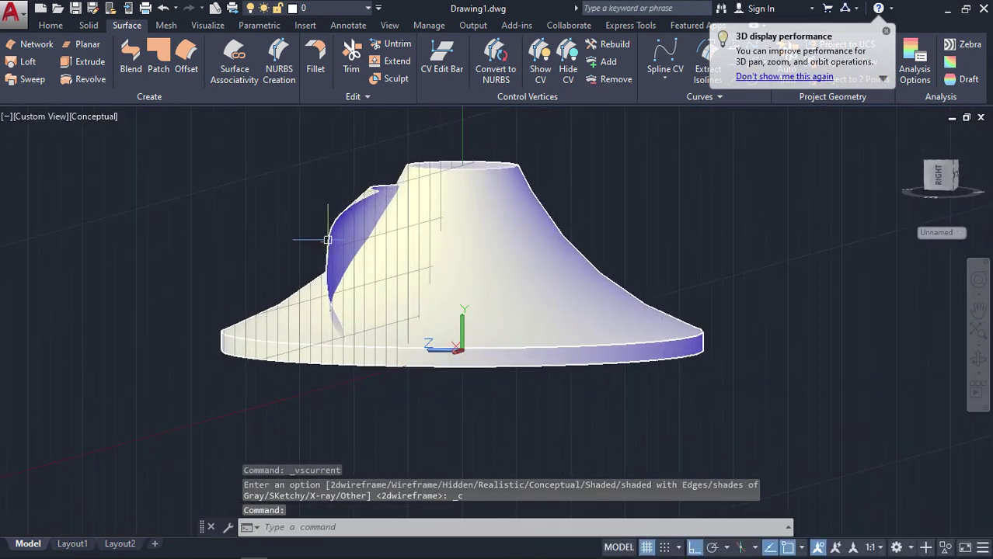
pyautogui.moveTo(327, 240)
pyautogui.keyDown('shift'); pyautogui.mouseDown(button='middle')
pyautogui.moveTo(338, 329)
pyautogui.moveTo(239, 292)
pyautogui.mouseUp(button='middle'); pyautogui.keyUp('shift')
pyautogui.press('F7')
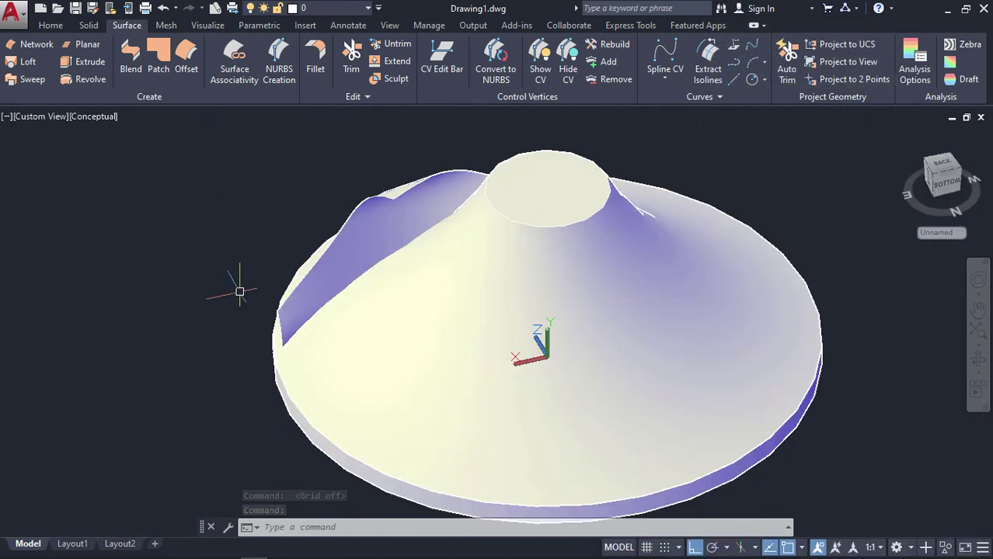
# Step: Thicken the reshaped blade surface by 0.4 into a solid blade
pyautogui.write('THICKEN')
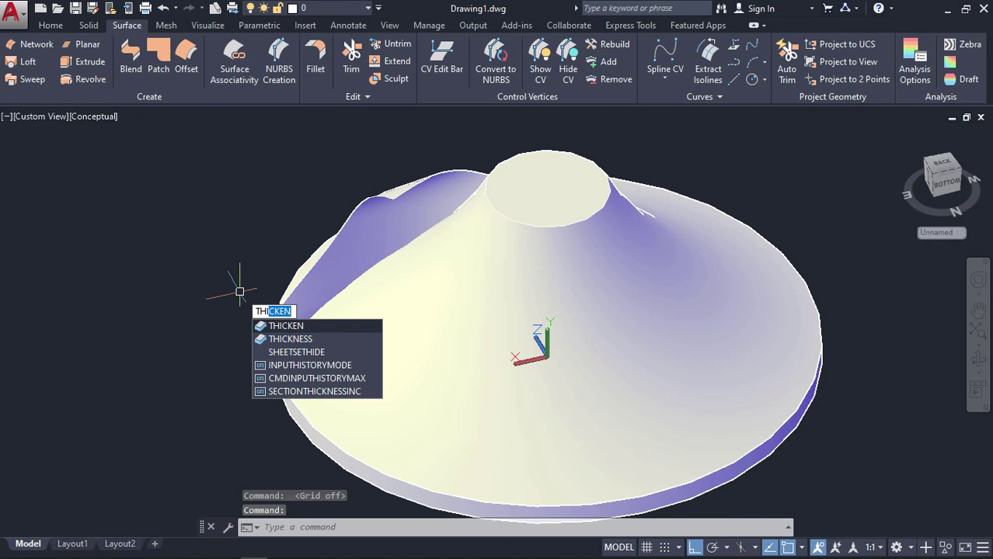
pyautogui.press('Return')
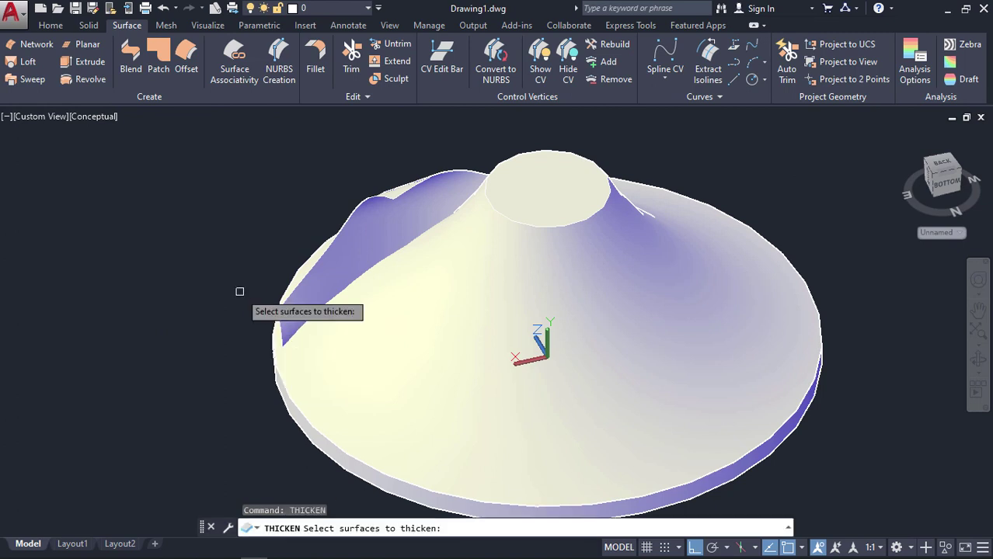
pyautogui.scroll(2, 369, 233)
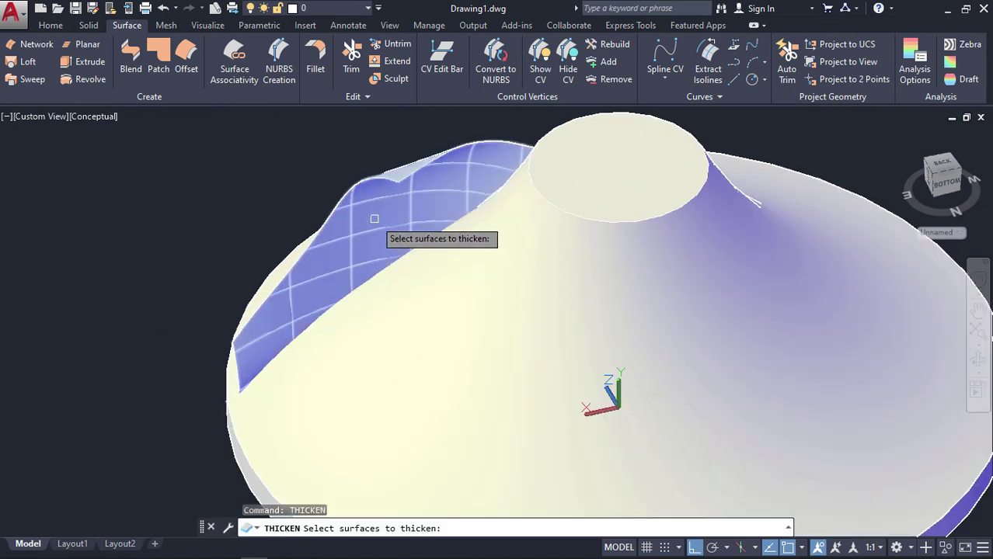
pyautogui.click(374, 219)
pyautogui.press('Return')
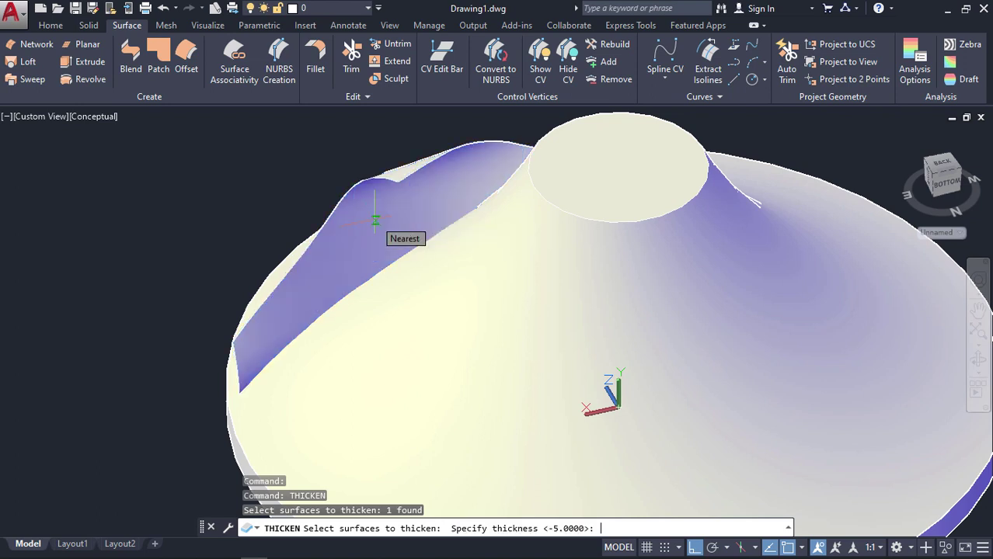
pyautogui.write('0.4')
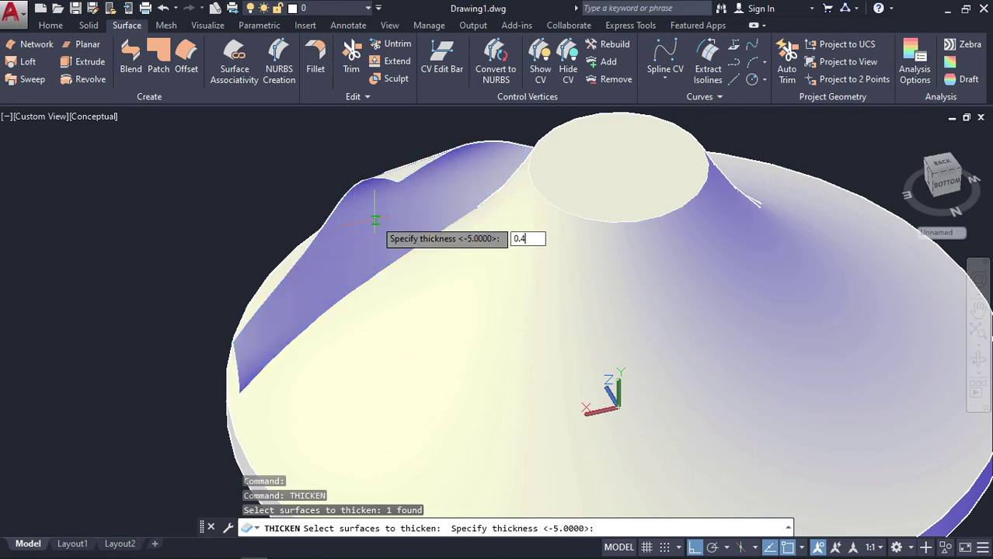
pyautogui.press('Return')
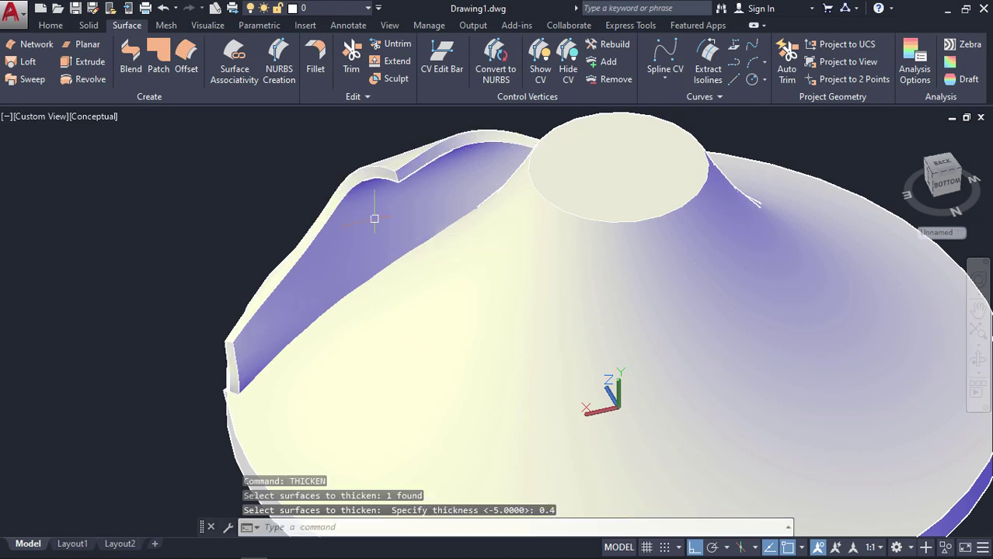
pyautogui.scroll(-2, 374, 219)
pyautogui.scroll(-3, 300, 215)
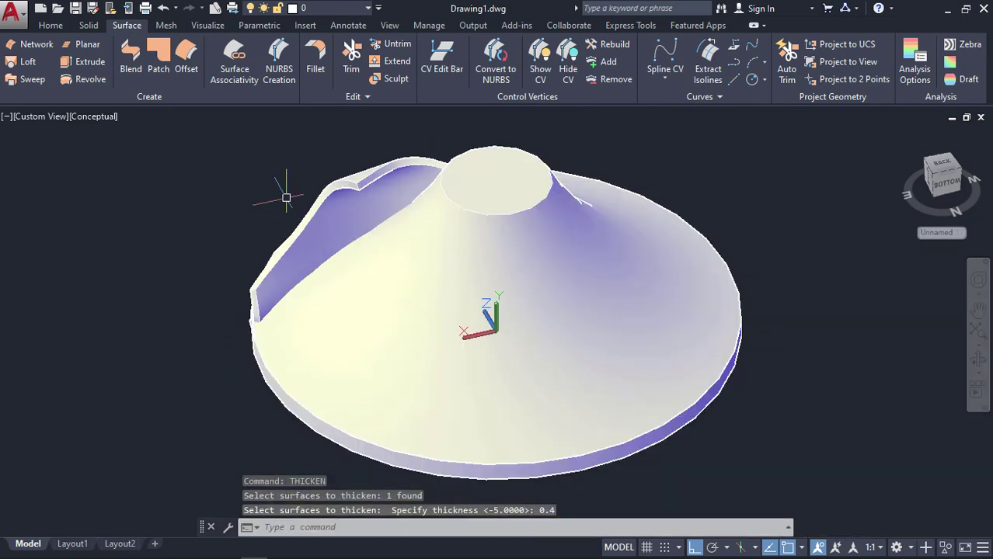
pyautogui.moveTo(265, 210)
pyautogui.keyDown('shift'); pyautogui.mouseDown(button='middle')
pyautogui.moveTo(249, 221)
pyautogui.moveTo(223, 195)
pyautogui.moveTo(333, 237)
pyautogui.moveTo(385, 231)
pyautogui.moveTo(451, 200)
pyautogui.moveTo(342, 198)
pyautogui.moveTo(233, 171)
pyautogui.moveTo(255, 204)
pyautogui.moveTo(167, 343)
pyautogui.mouseUp(button='middle'); pyautogui.keyUp('shift')
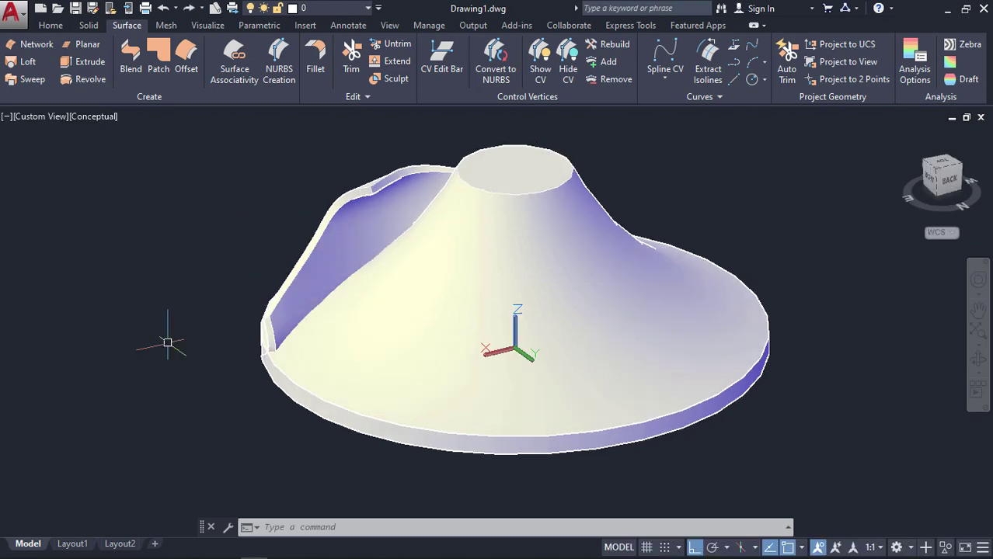
# Step: From the Top view, start a classic polar array and select the thickened blade
pyautogui.click(41, 117)
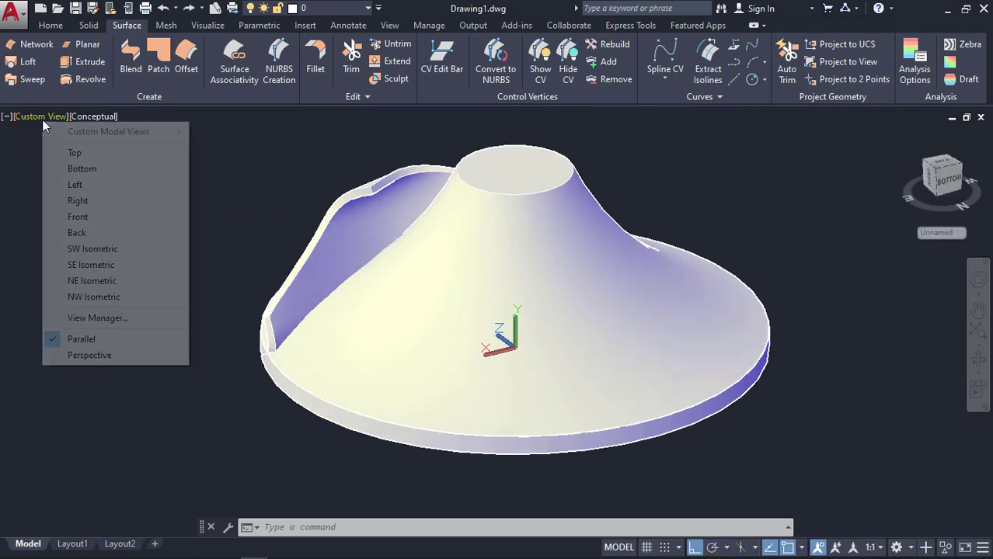
pyautogui.click(64, 152)
pyautogui.write('ARRA')
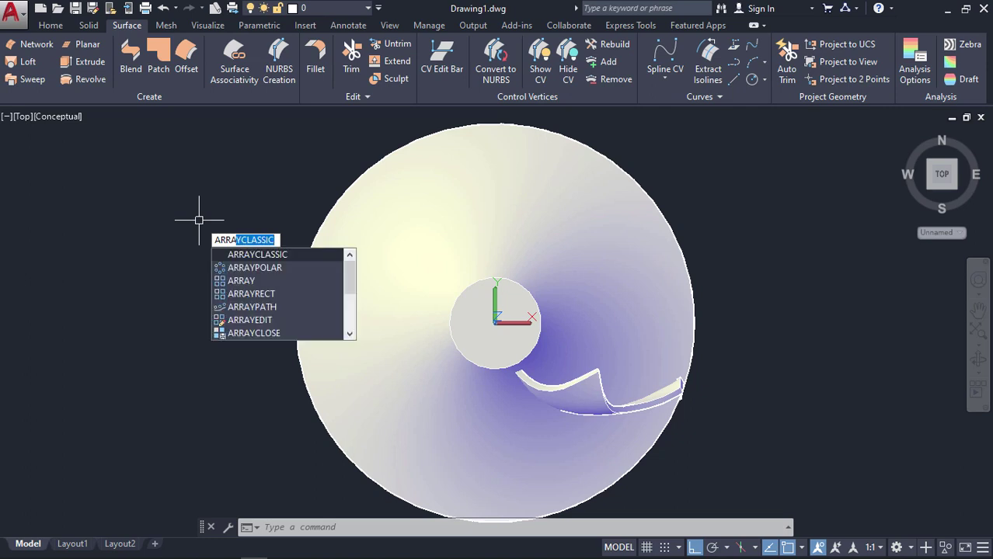
pyautogui.click(246, 256)
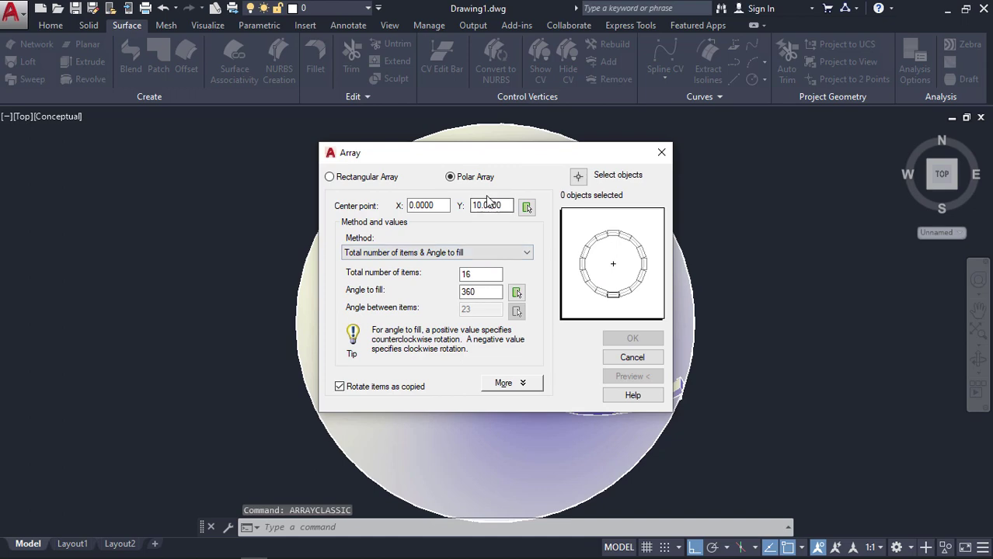
pyautogui.click(580, 177)
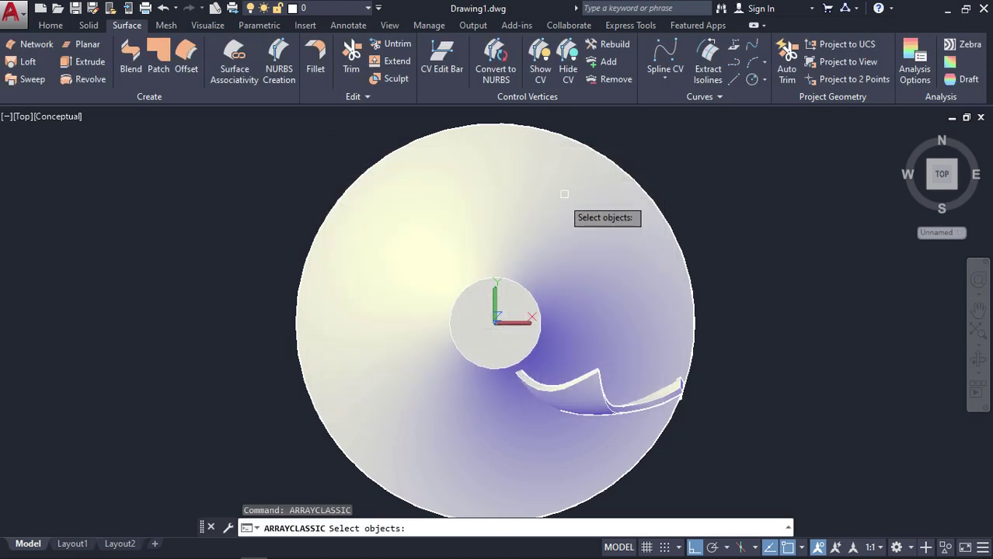
pyautogui.click(567, 397)
pyautogui.press('Return')
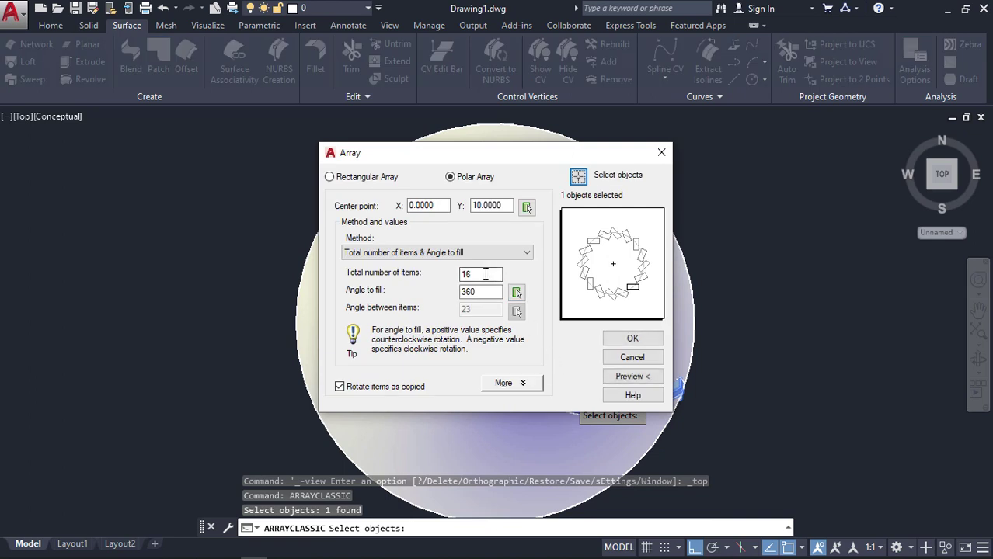
# Step: Array the blade into 16 copies over 360° around the hub centre and accept it
pyautogui.moveTo(485, 274); pyautogui.dragTo(452, 274)
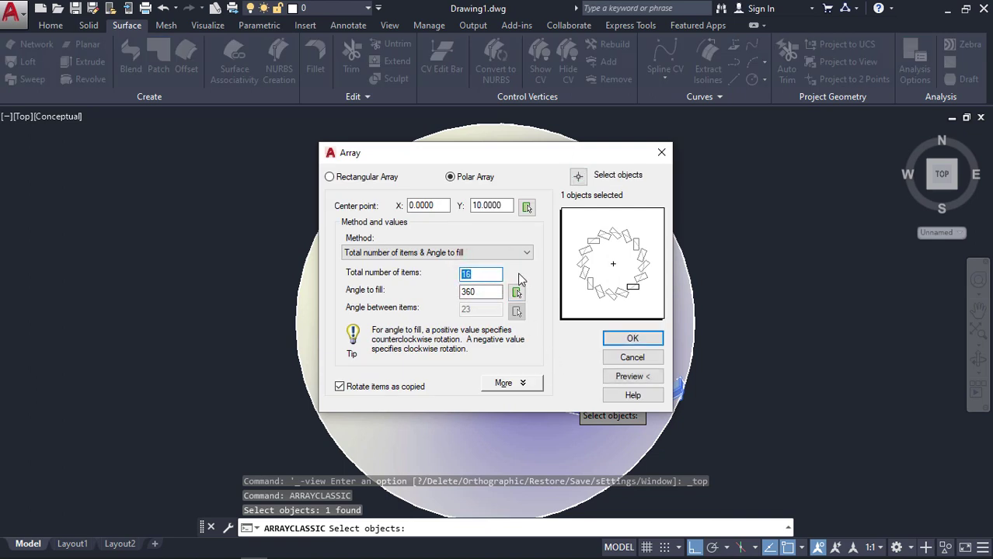
pyautogui.click(527, 210)
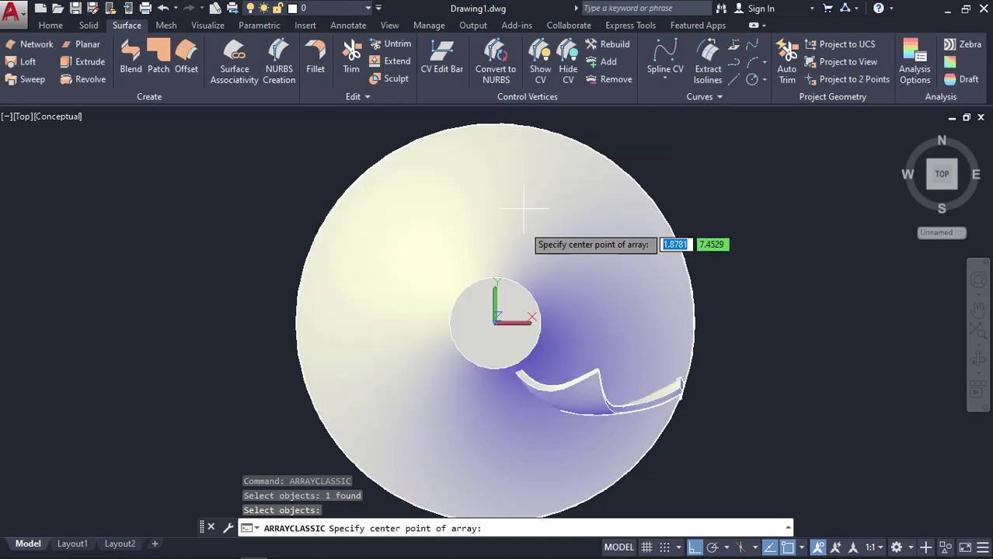
pyautogui.click(494, 320)
pyautogui.click(615, 378)
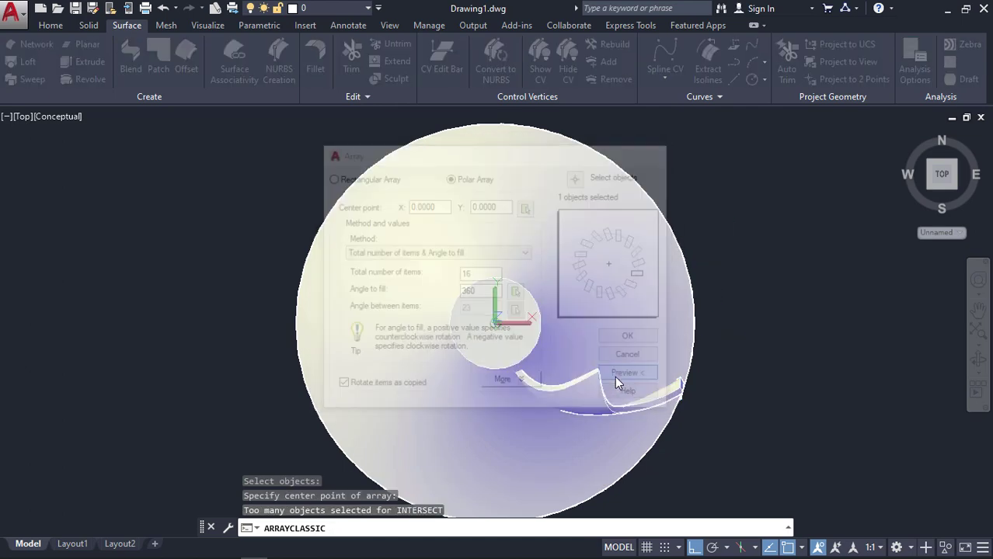
pyautogui.click(746, 317)
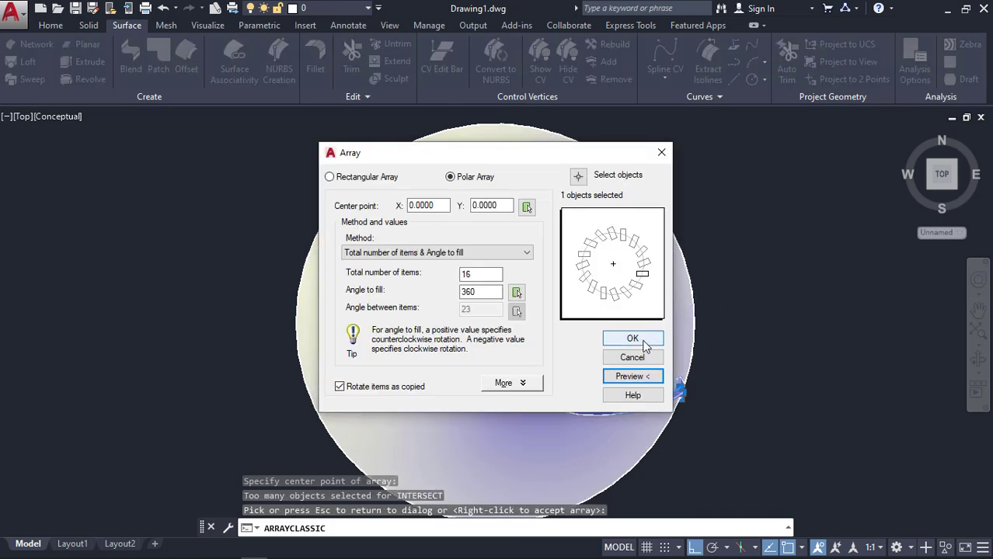
pyautogui.click(641, 338)
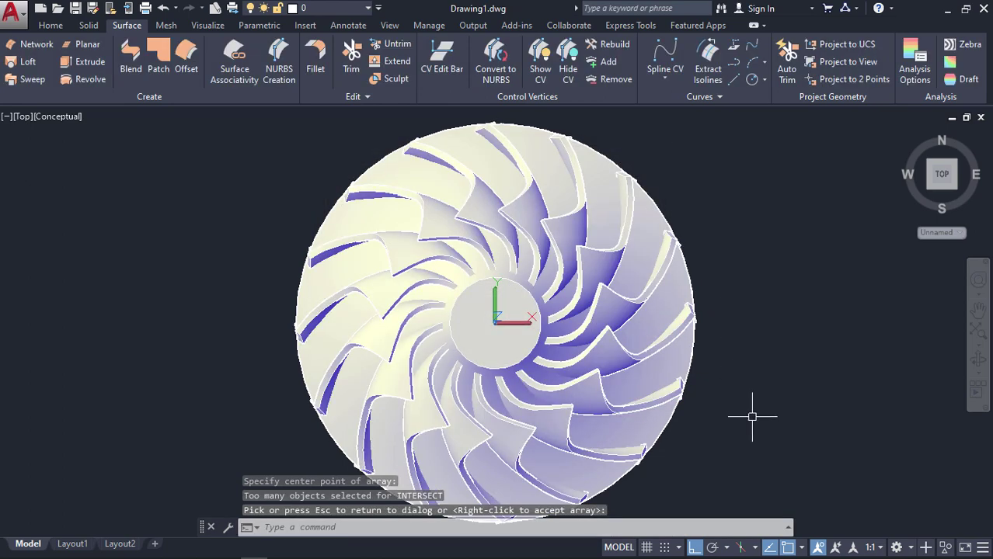
pyautogui.write('Cc')
pyautogui.press('Return')
pyautogui.press('Escape')
# Step: Union all 16 curved blades with the impeller body using UNI
pyautogui.write('u')
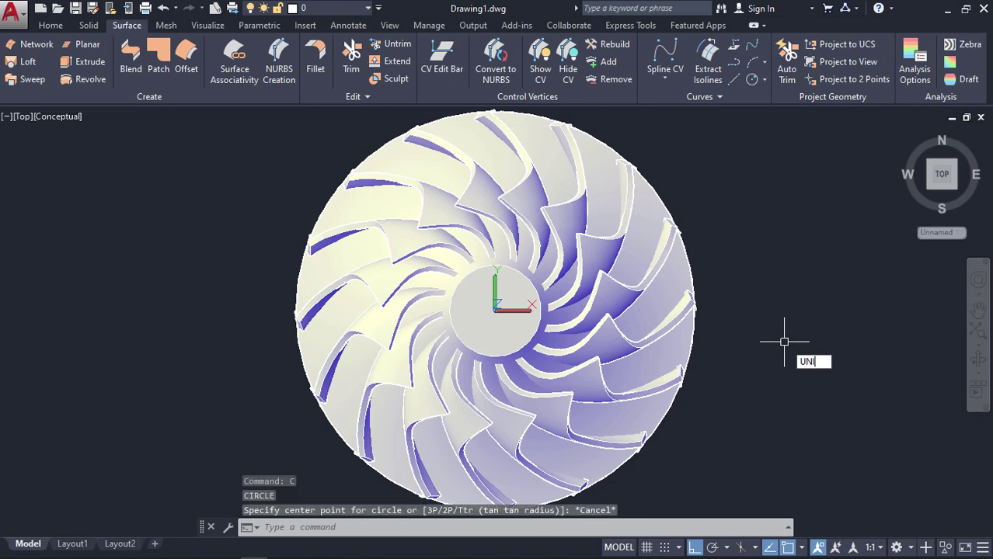
pyautogui.press('Return')
pyautogui.click(598, 382)
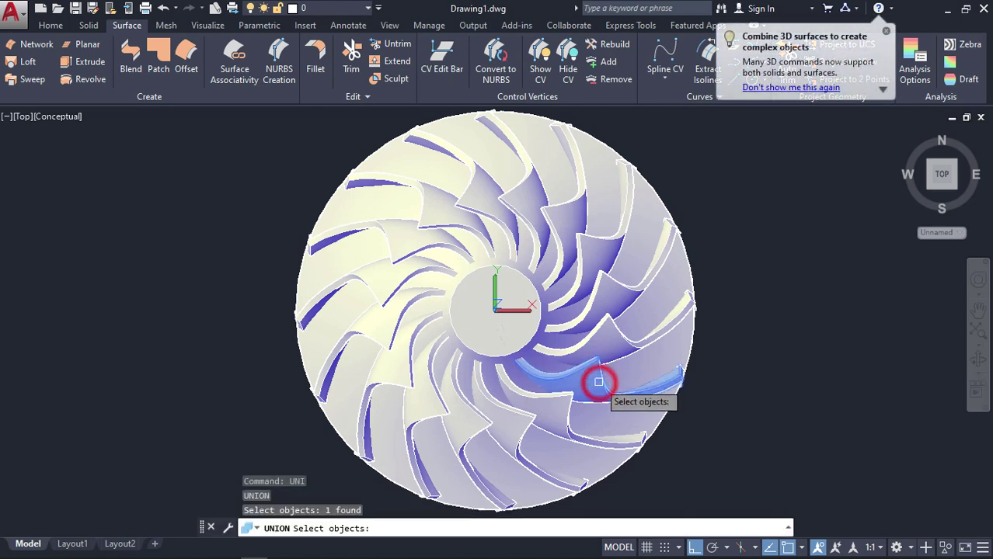
pyautogui.click(603, 330)
pyautogui.click(598, 287)
pyautogui.click(579, 247)
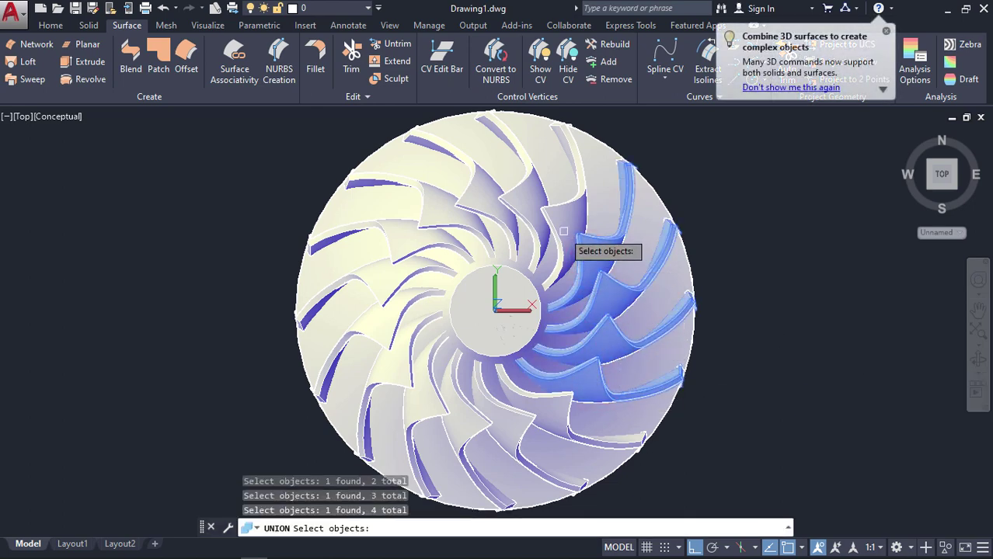
pyautogui.click(561, 229)
pyautogui.click(518, 207)
pyautogui.click(475, 203)
pyautogui.click(432, 215)
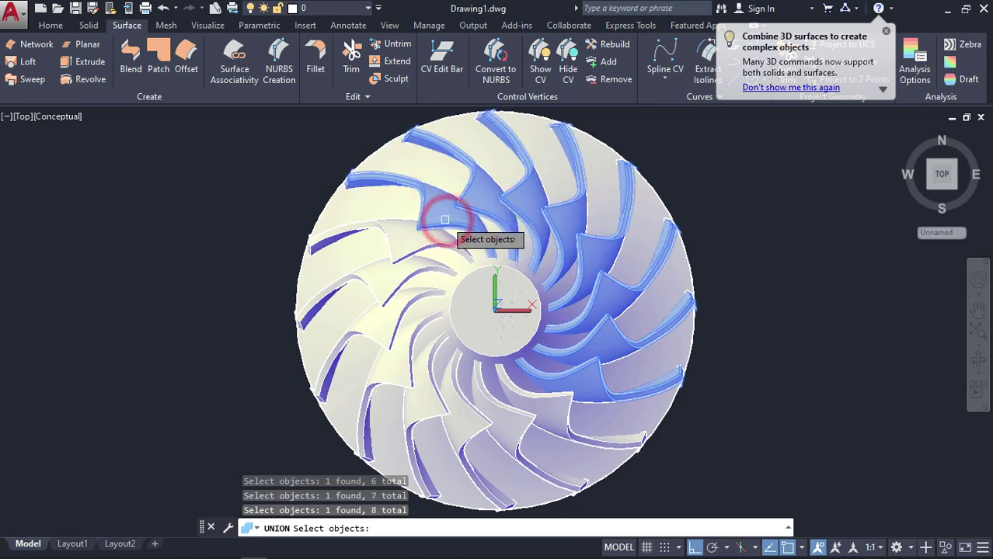
pyautogui.click(388, 248)
pyautogui.click(377, 282)
pyautogui.click(381, 323)
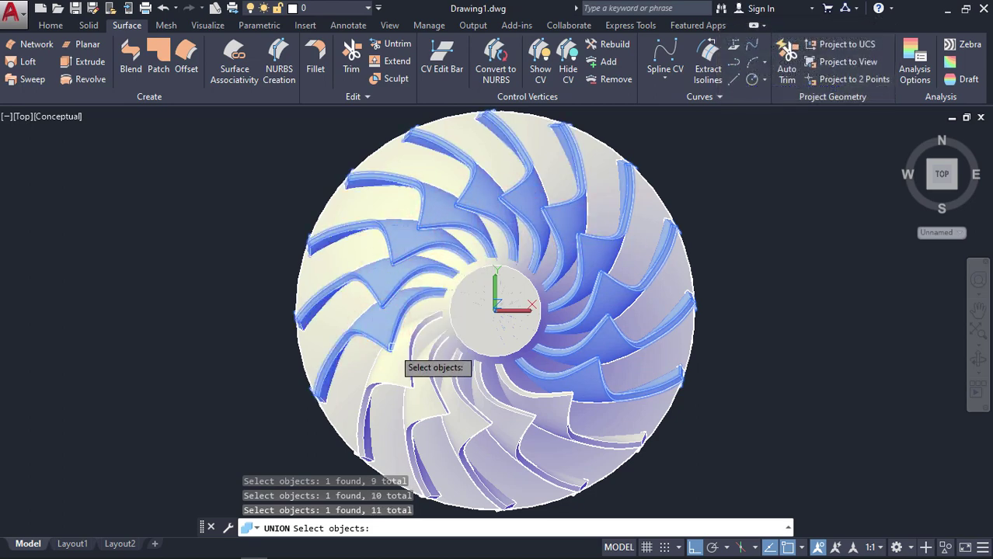
pyautogui.click(335, 361)
pyautogui.click(423, 404)
pyautogui.click(466, 423)
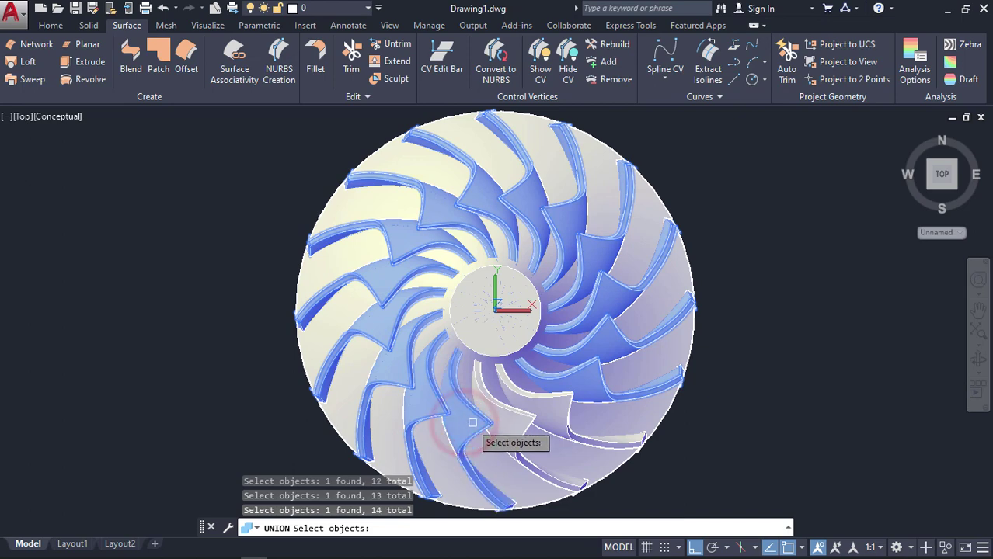
pyautogui.click(514, 417)
pyautogui.click(548, 411)
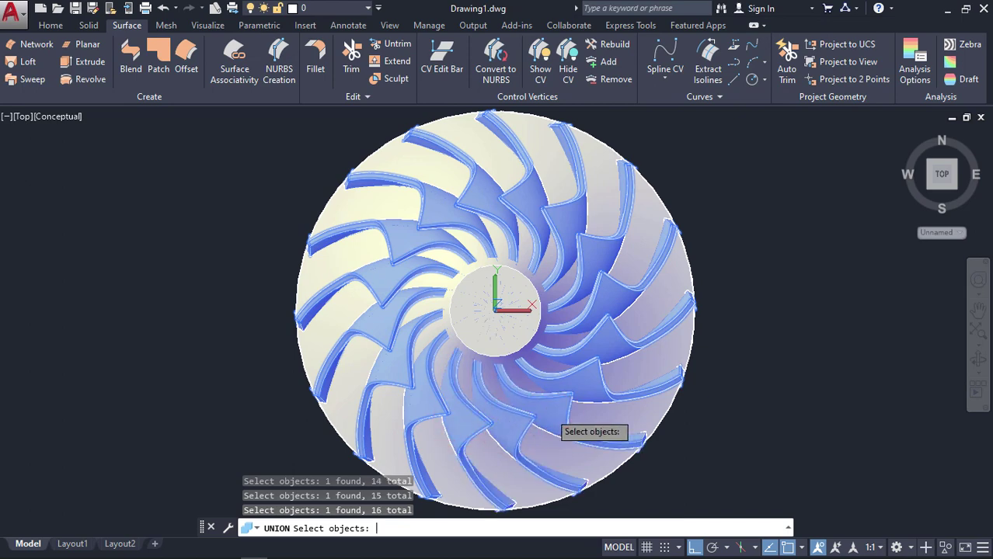
pyautogui.press('Return')
# Step: Union the two remaining solids, the blade ring and the hub, into one body
pyautogui.moveTo(749, 410)
pyautogui.keyDown('shift'); pyautogui.mouseDown(button='middle')
pyautogui.moveTo(711, 341)
pyautogui.moveTo(675, 303)
pyautogui.moveTo(622, 299)
pyautogui.mouseUp(button='middle'); pyautogui.keyUp('shift')
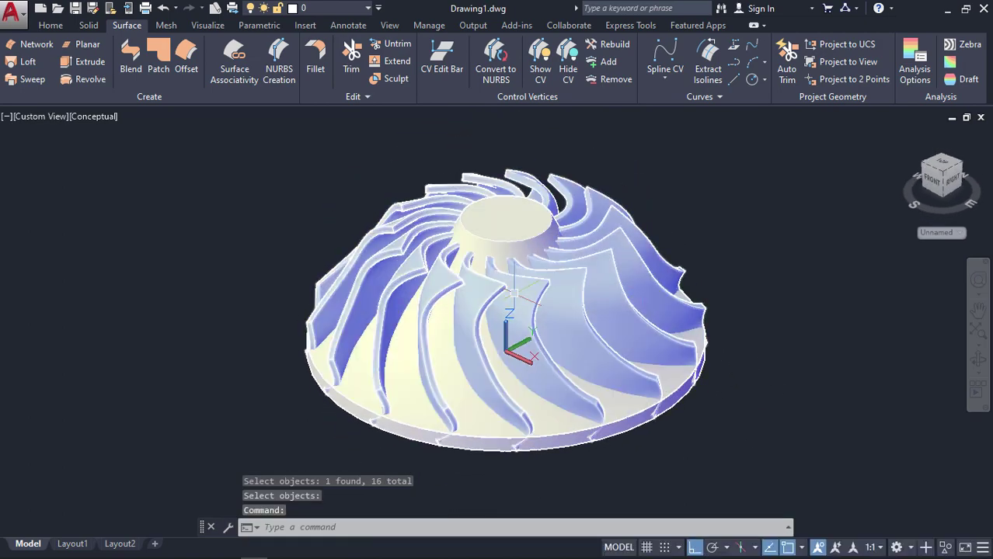
pyautogui.scroll(2, 561, 155)
pyautogui.click(722, 396)
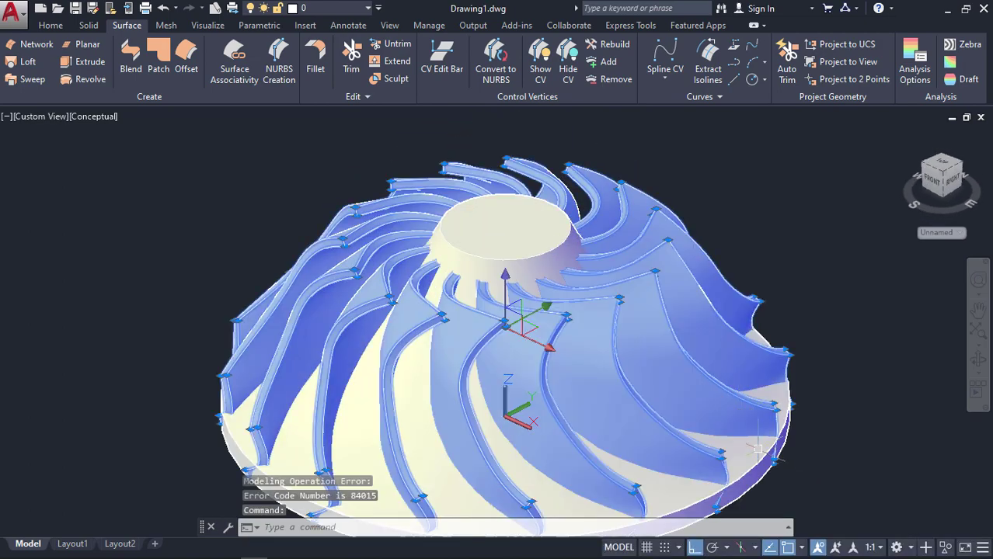
pyautogui.press('Escape')
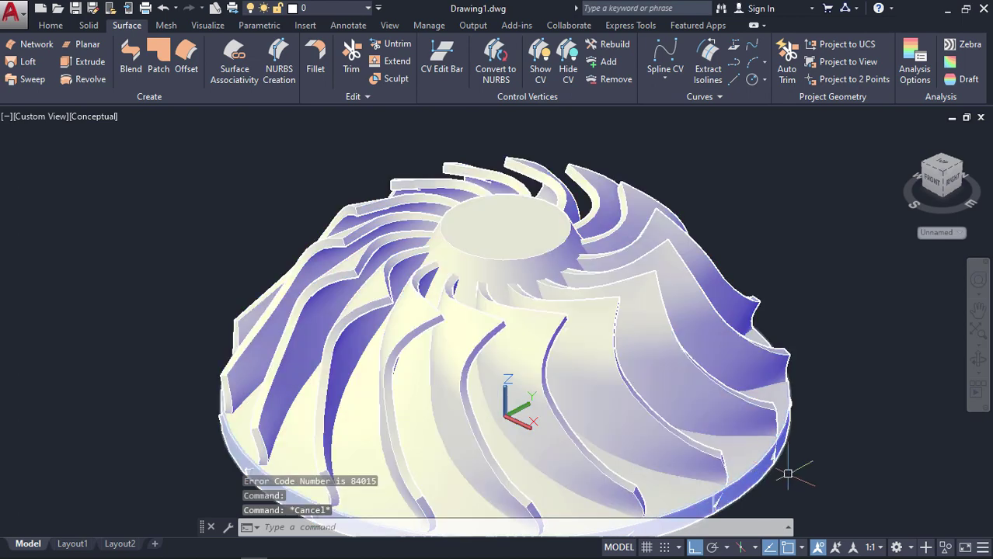
pyautogui.moveTo(787, 473)
pyautogui.mouseDown(button='middle')
pyautogui.moveTo(775, 426)
pyautogui.moveTo(756, 422)
pyautogui.mouseUp(button='middle')
pyautogui.write('UNI')
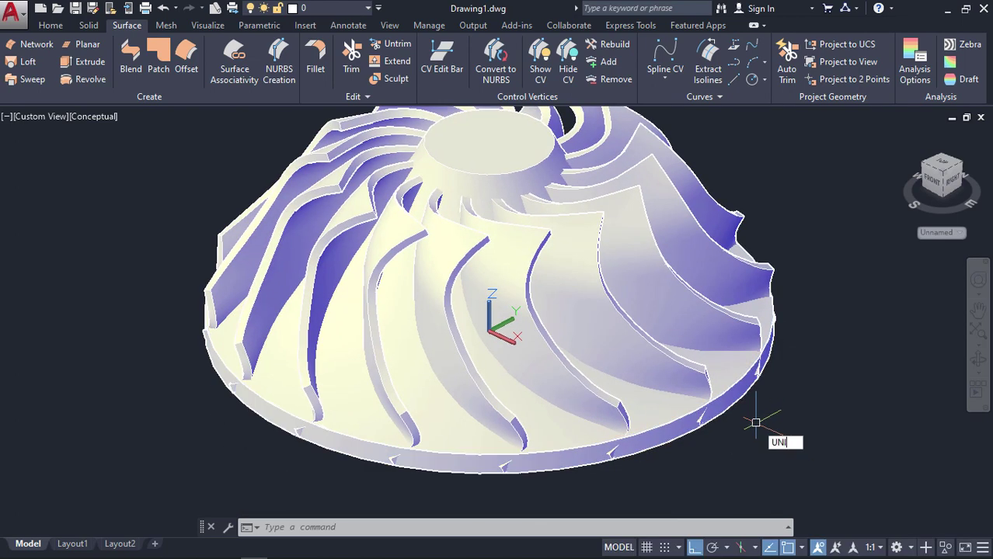
pyautogui.press('Return')
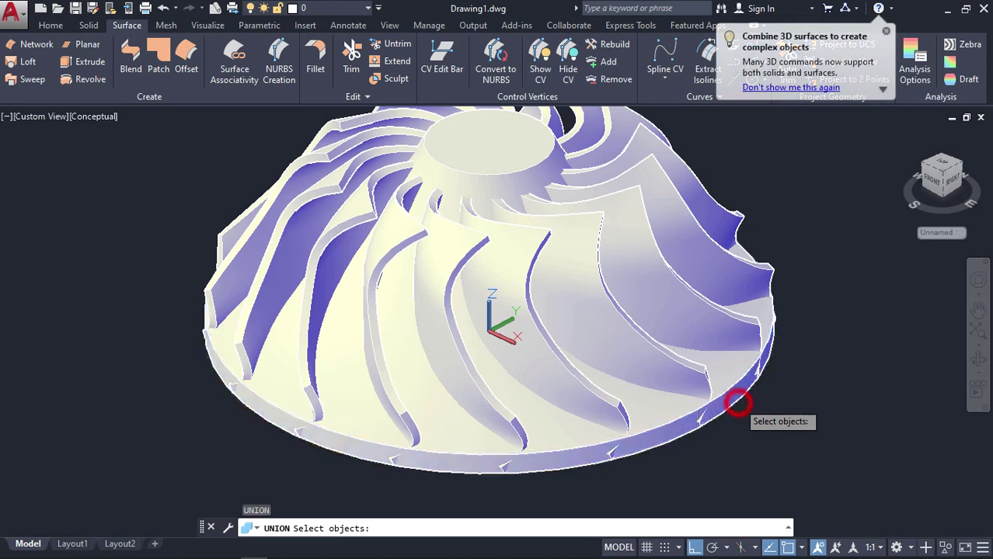
pyautogui.click(737, 402)
pyautogui.click(731, 379)
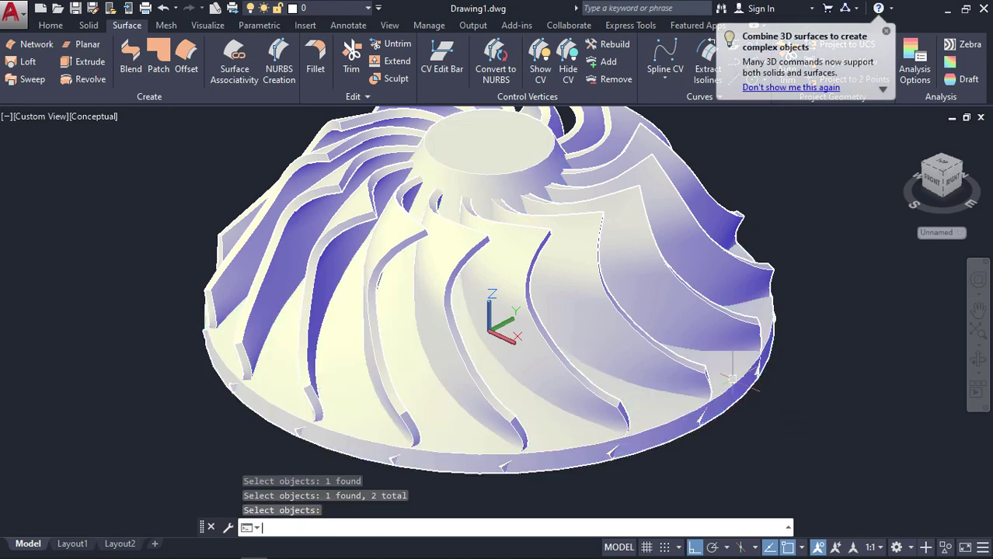
pyautogui.press('Return')
pyautogui.write('FIL')
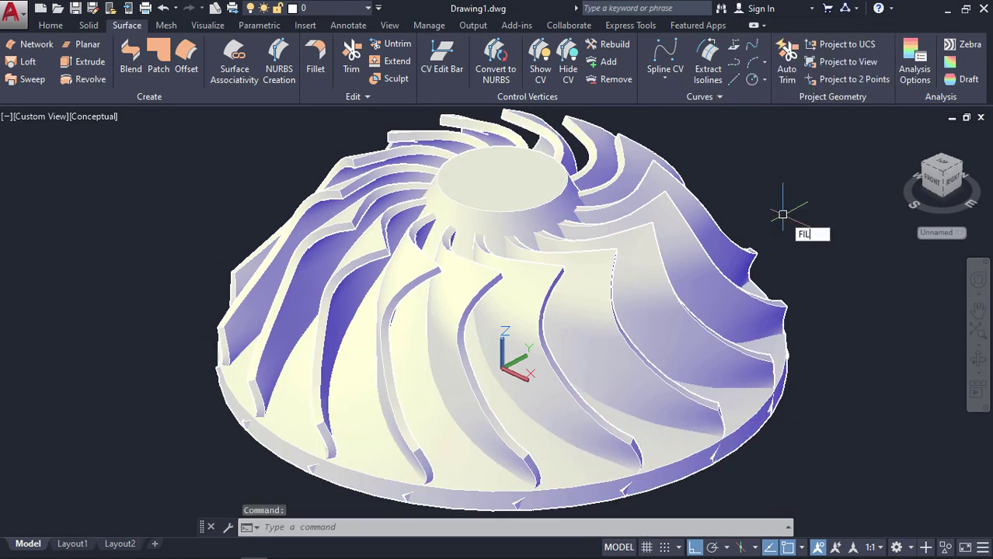
# Step: Fillet the hub's top circular edge with a radius of 0.1
pyautogui.press('Return')
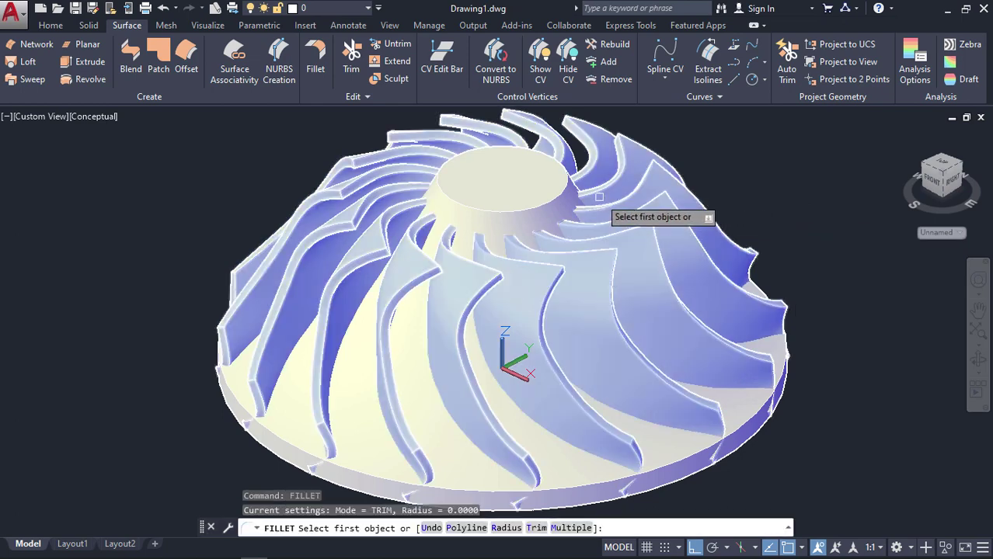
pyautogui.write('r')
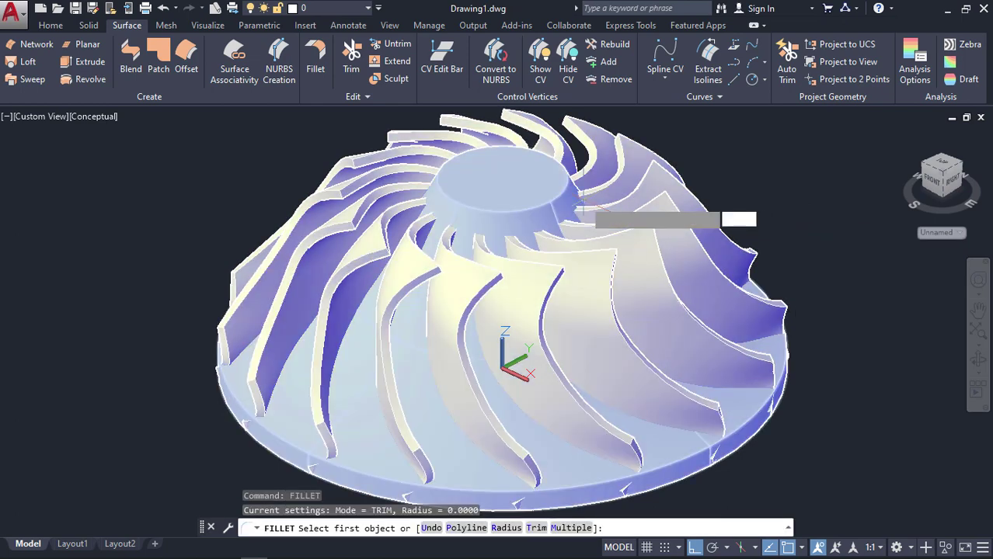
pyautogui.press('Return')
pyautogui.write('0.1')
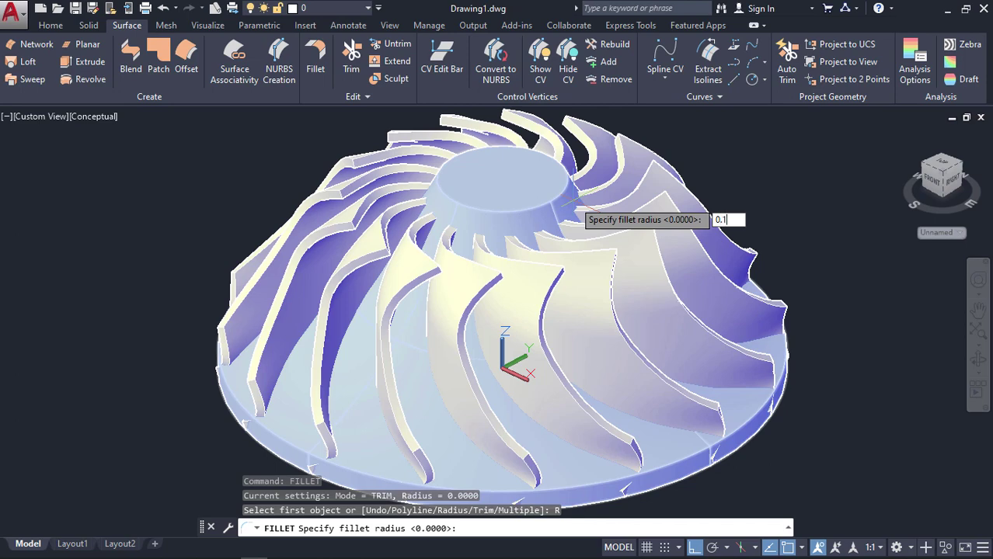
pyautogui.press('Return')
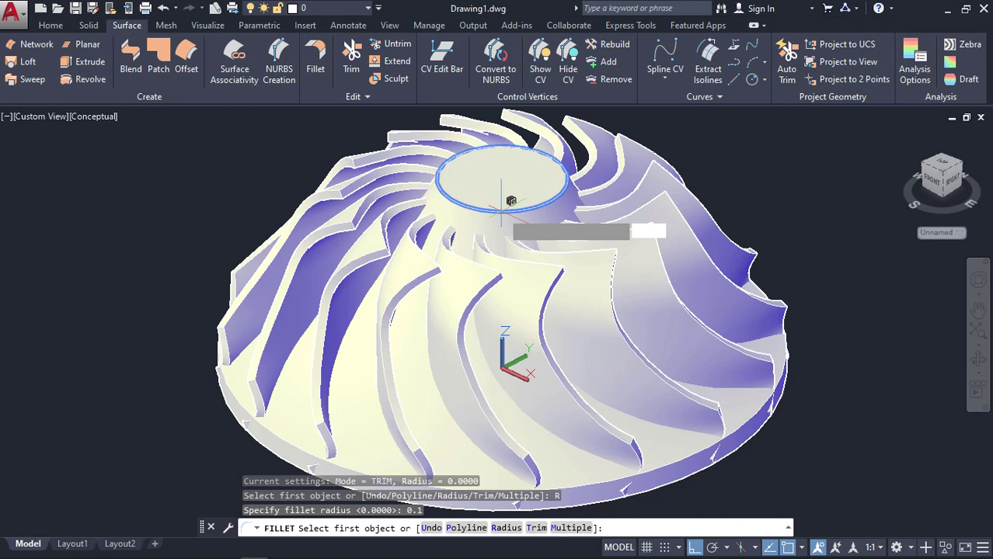
pyautogui.click(511, 201)
pyautogui.press('Return')
pyautogui.press('Return')
pyautogui.scroll(2, 486, 194)
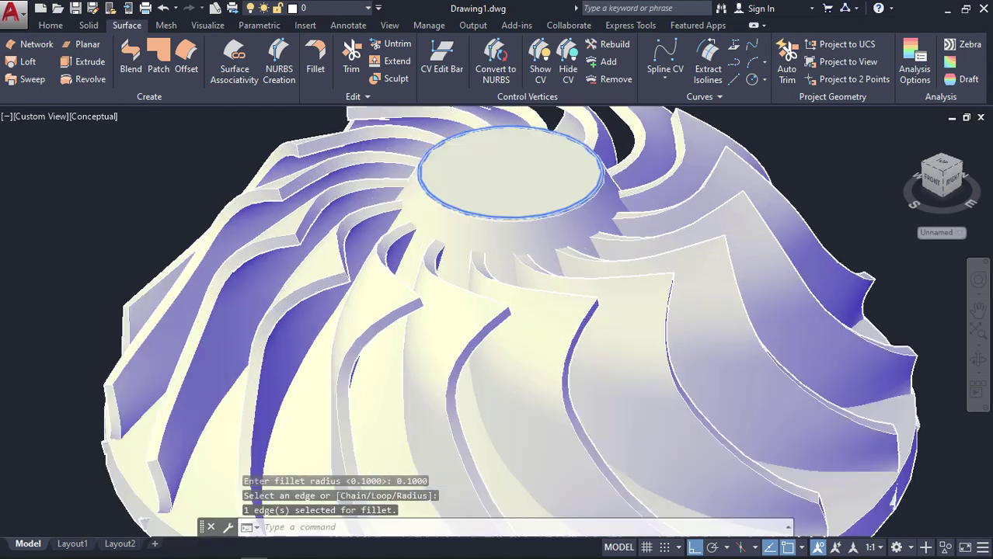
pyautogui.scroll(2, 482, 192)
pyautogui.scroll(-3, 531, 277)
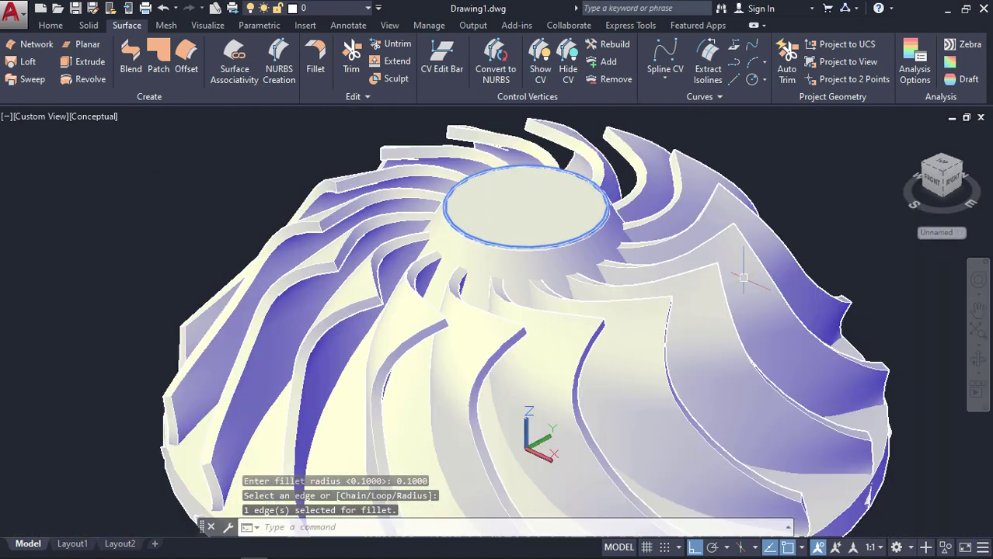
pyautogui.moveTo(794, 195); pyautogui.dragTo(769, 196, button='middle')
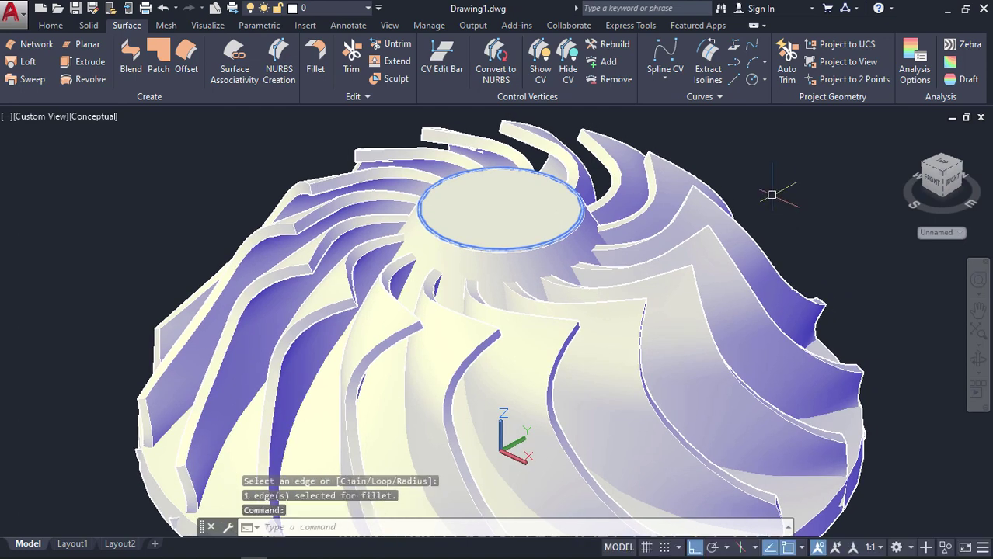
pyautogui.write('C')
# Step: Draw a circle of diameter 3 centred on the hub's top face
pyautogui.press('Return')
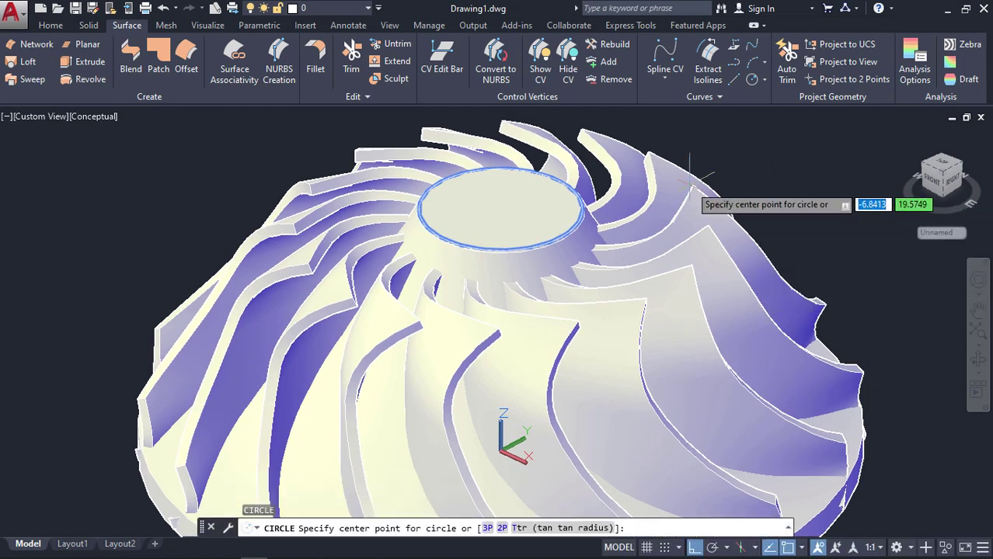
pyautogui.click(500, 210)
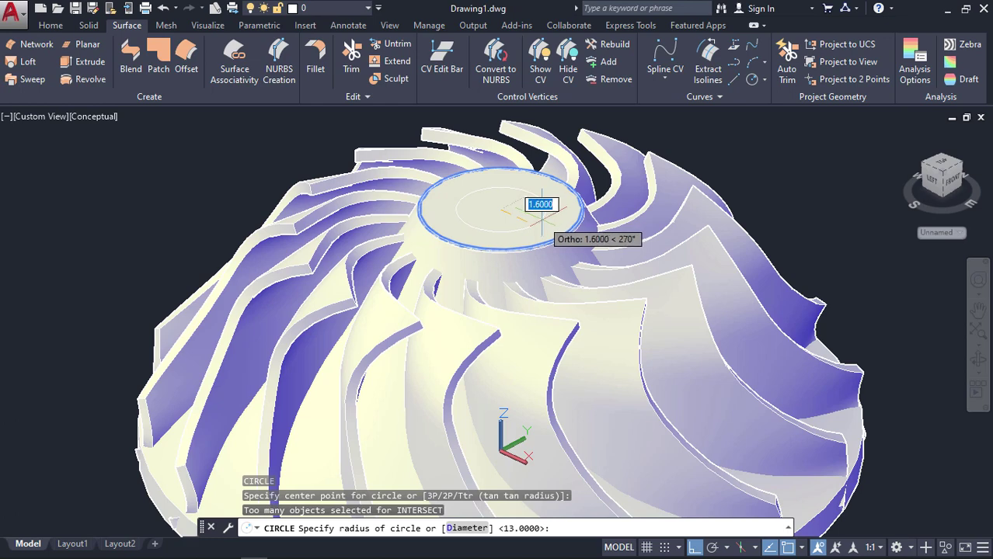
pyautogui.write('D')
pyautogui.press('Return')
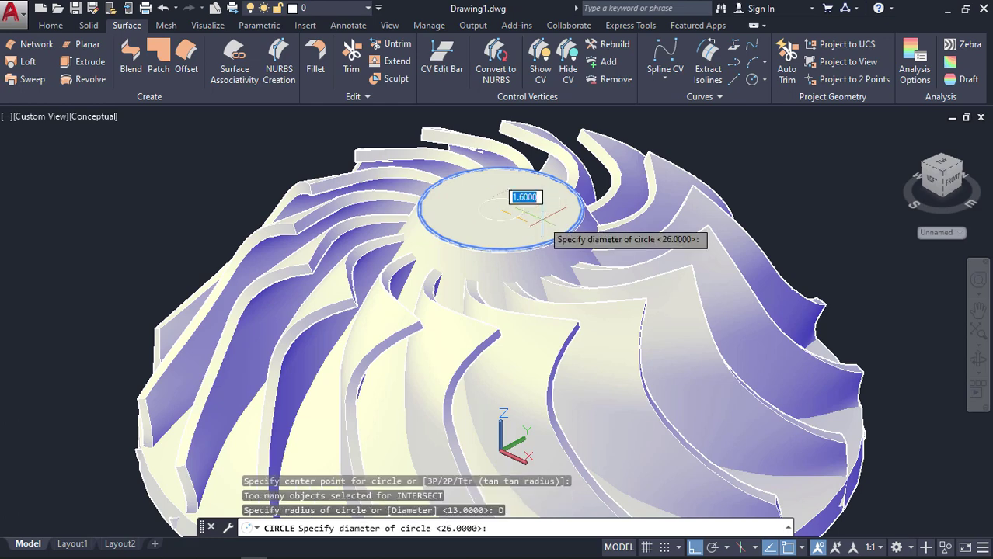
pyautogui.write('3')
pyautogui.press('Return')
pyautogui.keyDown('shift'); pyautogui.moveTo(614, 233); pyautogui.dragTo(725, 226, button='middle'); pyautogui.keyUp('shift')
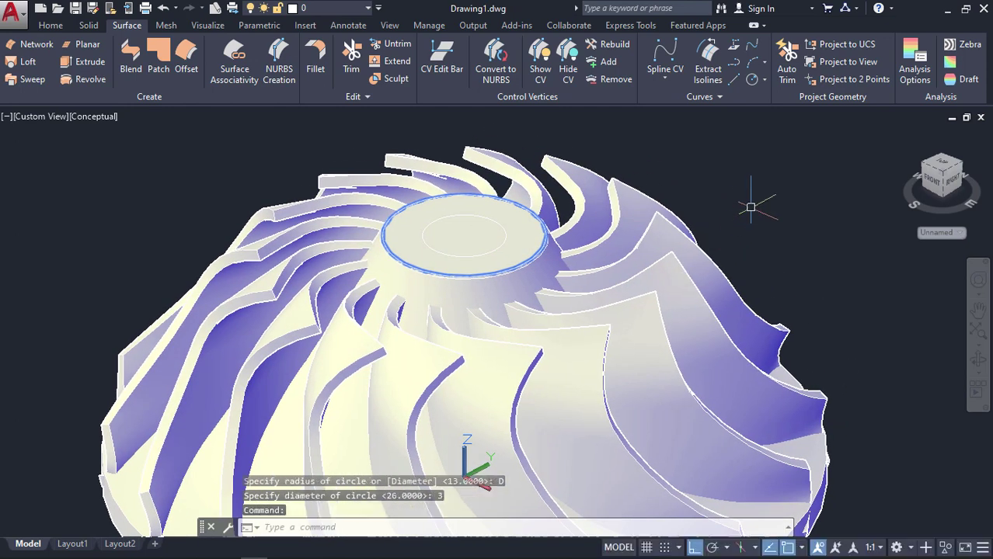
# Step: Switch to Top view and draw a 7 by 1 rectangle right of the impeller
pyautogui.click(40, 121)
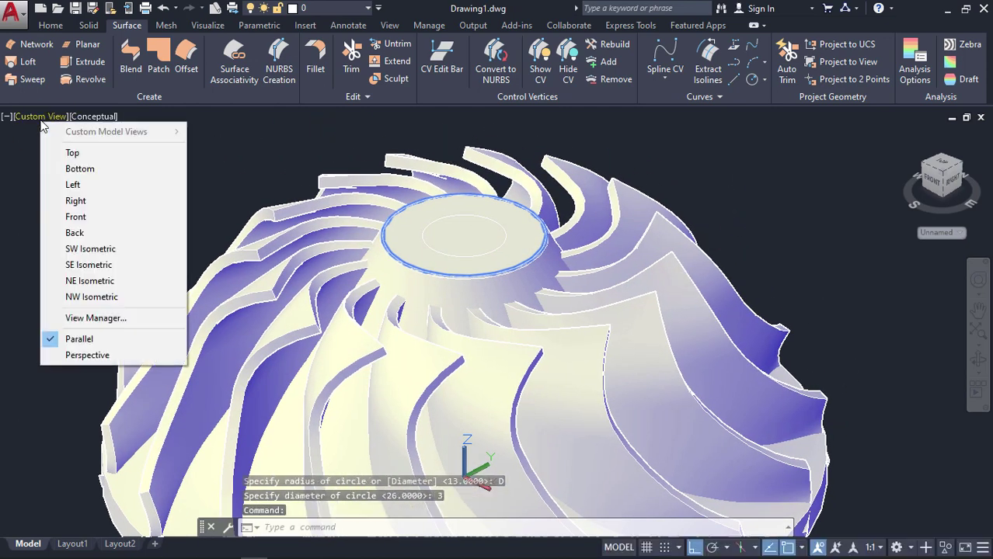
pyautogui.click(47, 151)
pyautogui.write('REC')
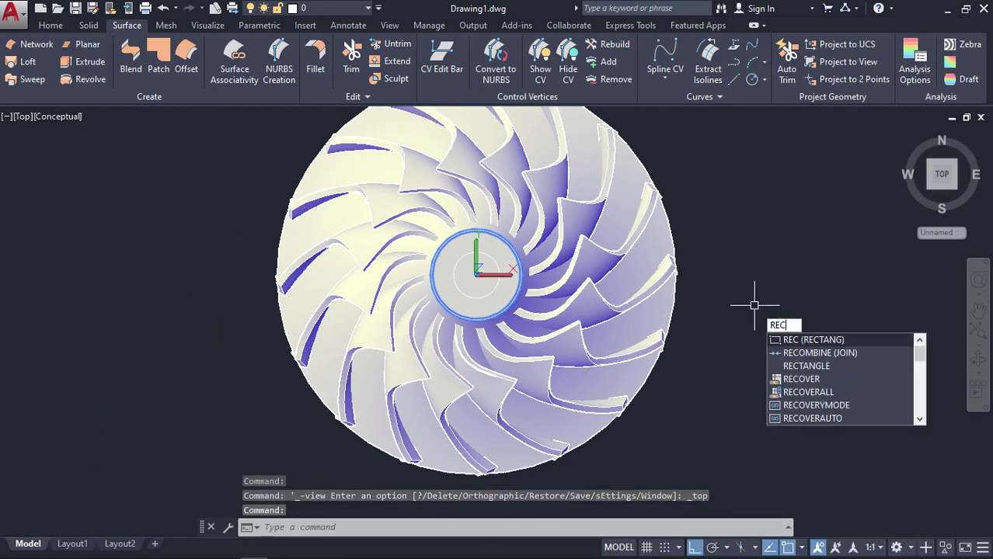
pyautogui.press('Return')
pyautogui.click(731, 273)
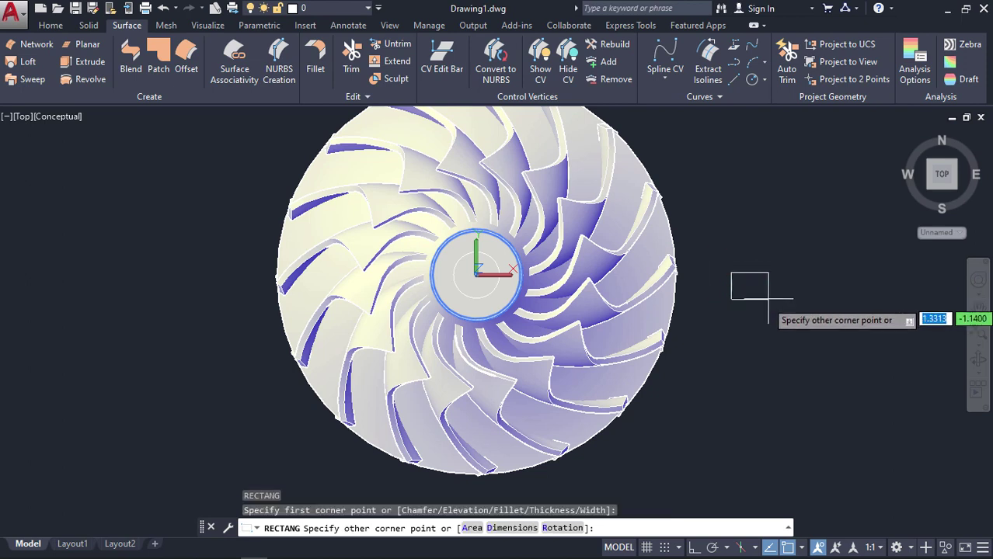
pyautogui.write('@7')
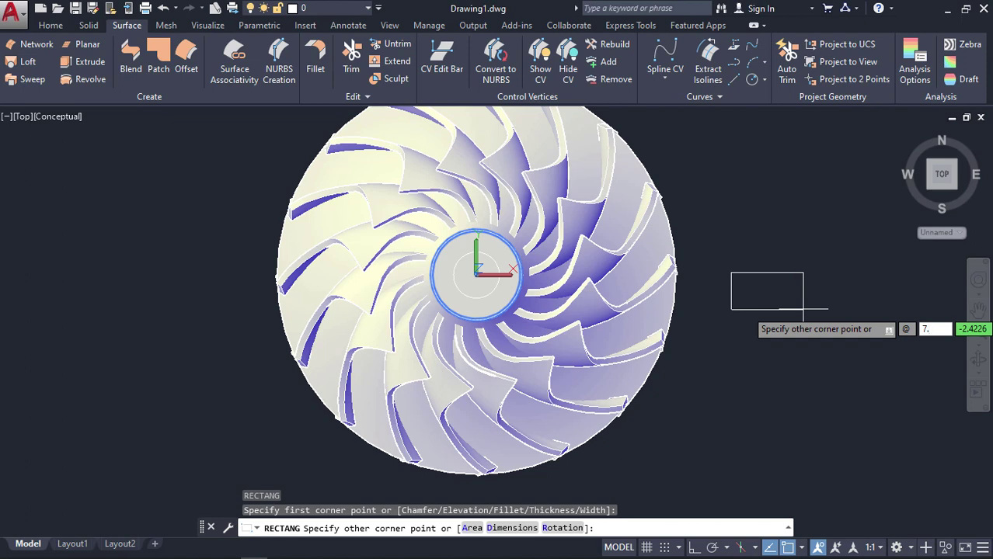
pyautogui.press('Tab')
pyautogui.write('1')
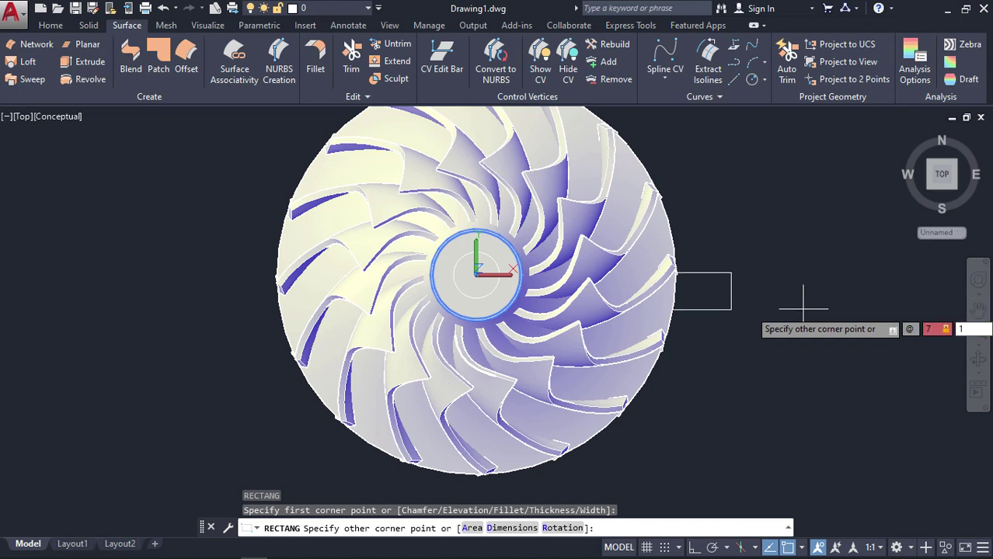
pyautogui.press('Return')
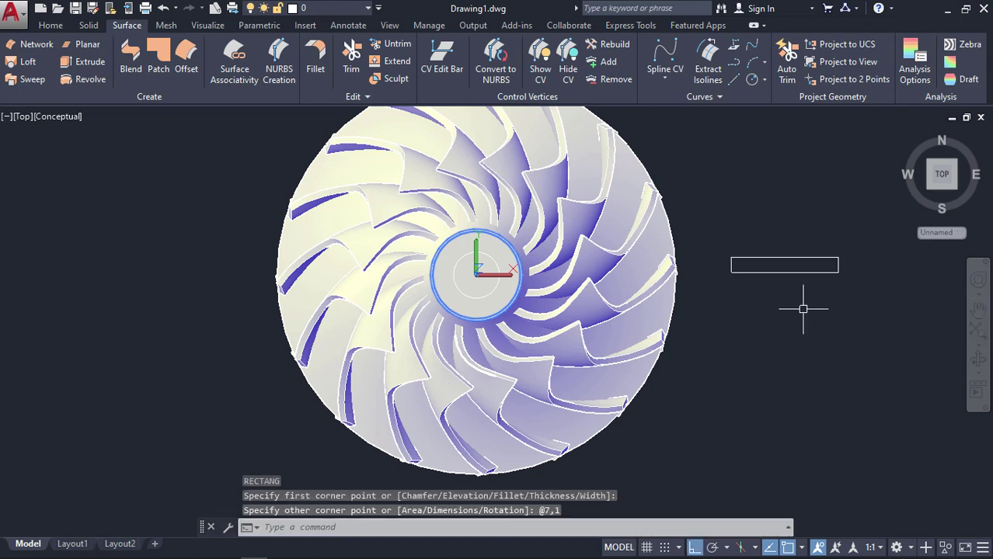
pyautogui.scroll(-2, 744, 322)
pyautogui.write('L')
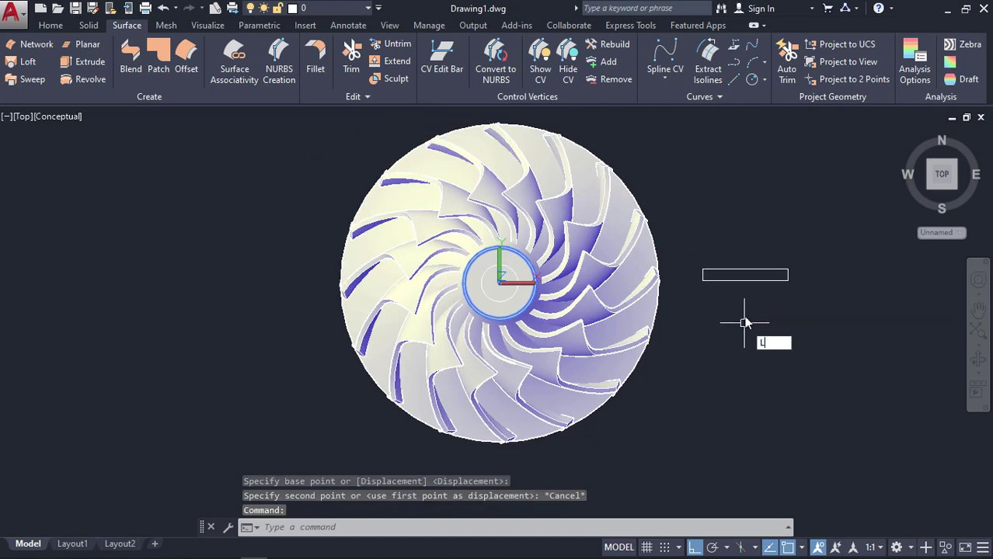
# Step: Draw a short vertical line up from the rectangle's top midpoint
pyautogui.press('Return')
pyautogui.scroll(2, 744, 322)
pyautogui.click(744, 277)
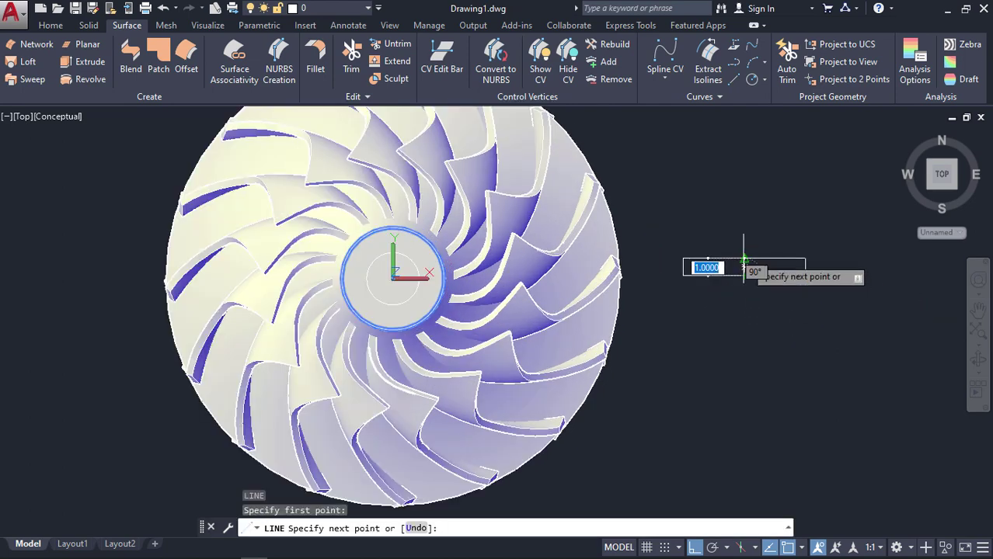
pyautogui.click(744, 260)
pyautogui.press('Return')
# Step: Move the rectangle onto the centre of the hub top
pyautogui.write('m')
pyautogui.press('Return')
pyautogui.click(678, 280)
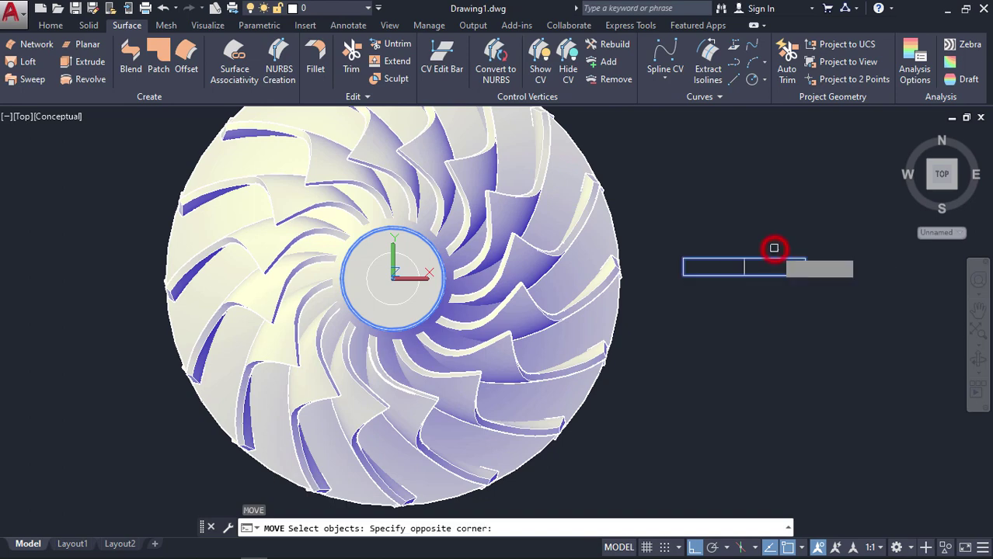
pyautogui.click(811, 247)
pyautogui.press('Return')
pyautogui.click(745, 266)
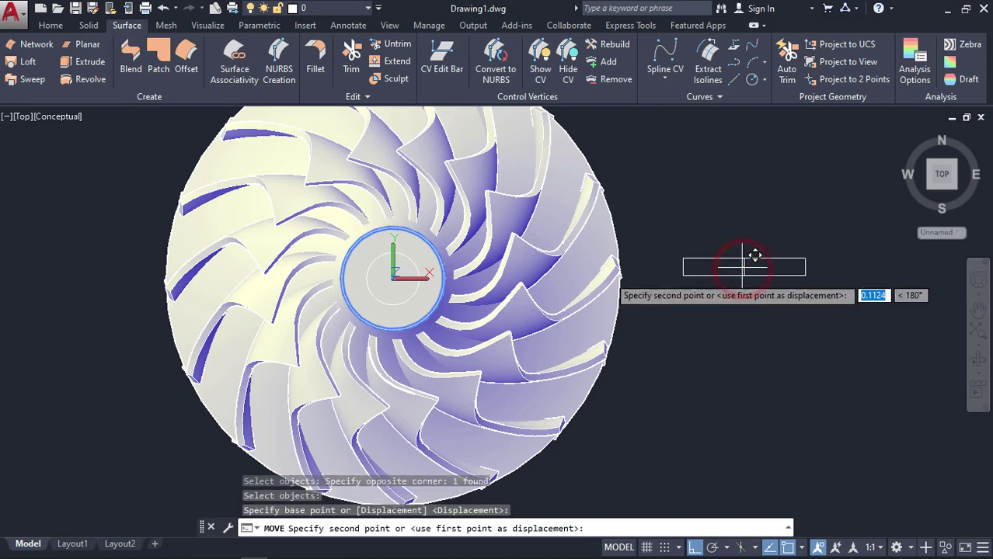
pyautogui.scroll(3, 382, 262)
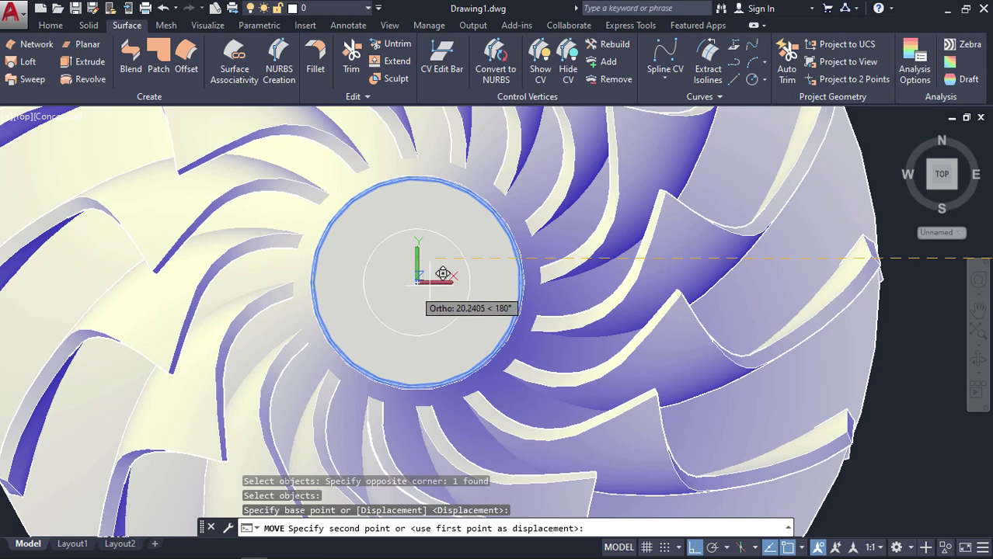
pyautogui.scroll(-2, 435, 281)
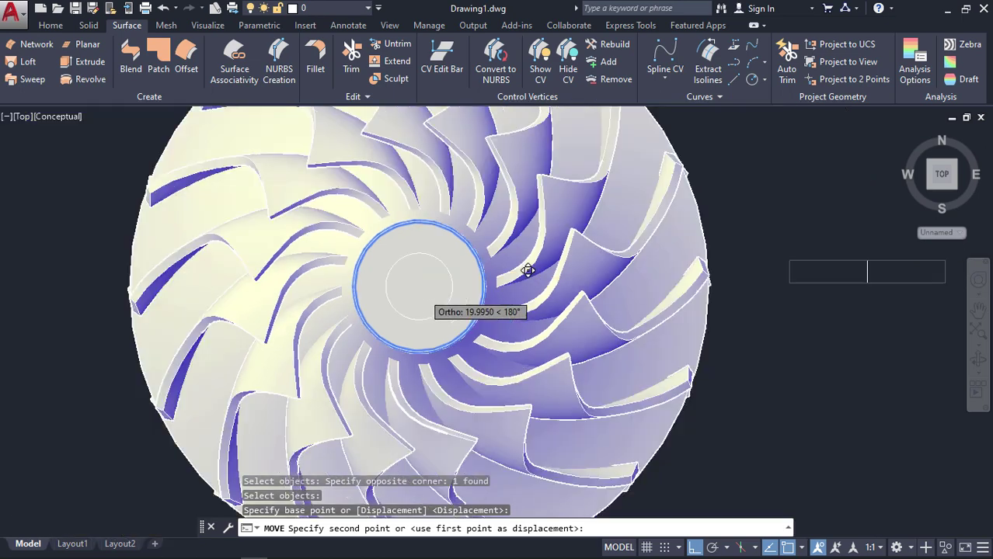
pyautogui.scroll(2, 521, 278)
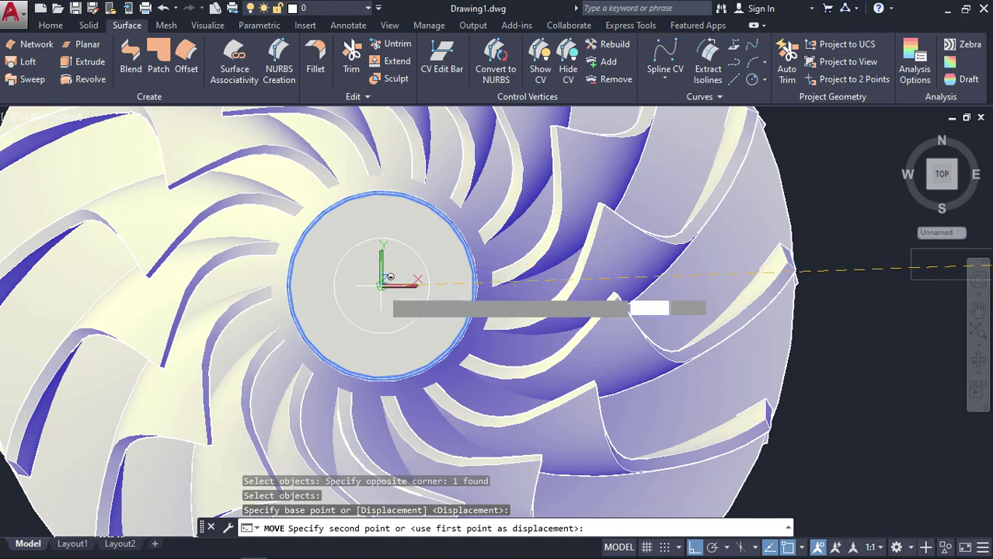
pyautogui.click(385, 276)
pyautogui.scroll(-3, 435, 271)
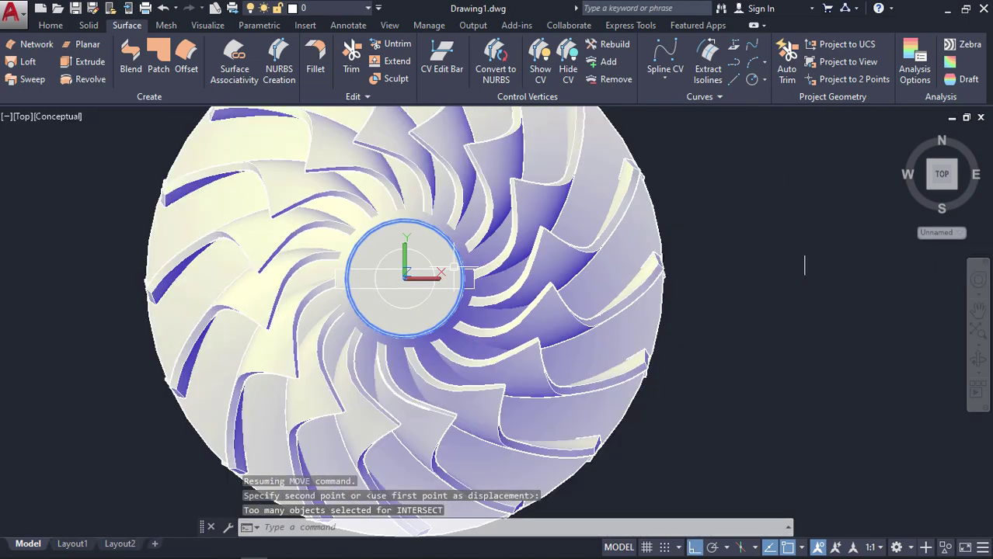
pyautogui.keyDown('shift'); pyautogui.moveTo(452, 267); pyautogui.dragTo(533, 284, button='middle'); pyautogui.keyUp('shift')
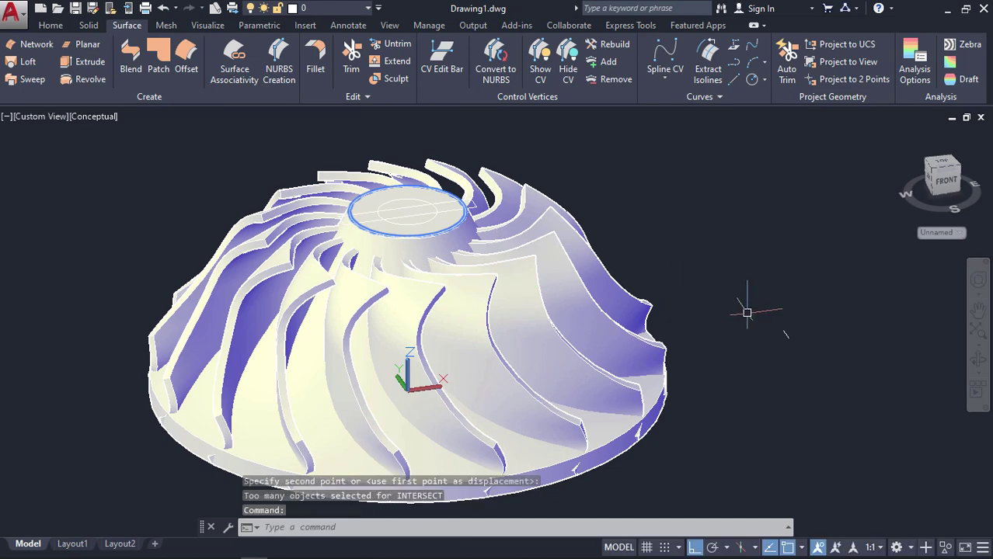
# Step: Erase the stray object beside the impeller
pyautogui.click(746, 313)
pyautogui.click(824, 372)
pyautogui.write('e')
pyautogui.press('Return')
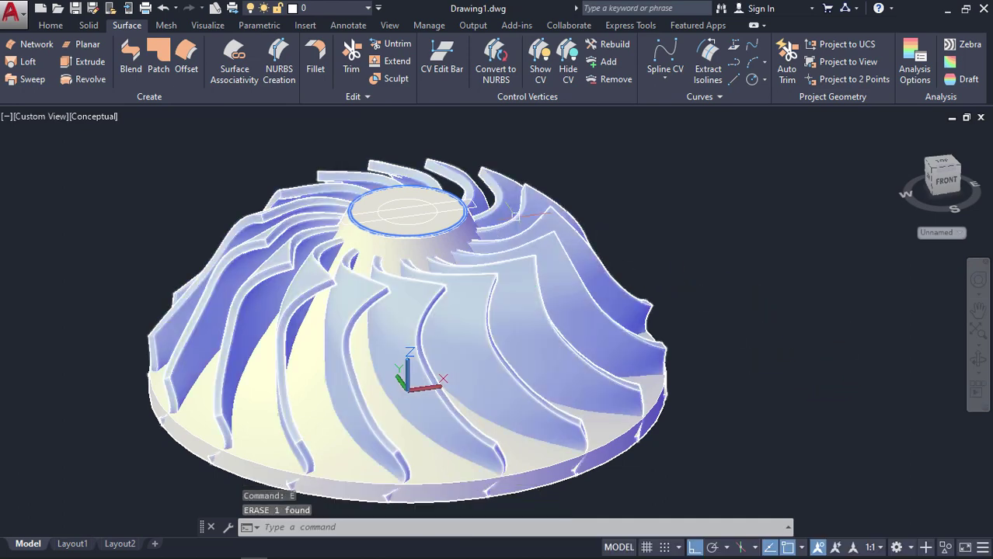
pyautogui.scroll(3, 515, 216)
pyautogui.keyDown('shift'); pyautogui.moveTo(606, 226); pyautogui.dragTo(674, 229, button='middle'); pyautogui.keyUp('shift')
pyautogui.write('EXT')
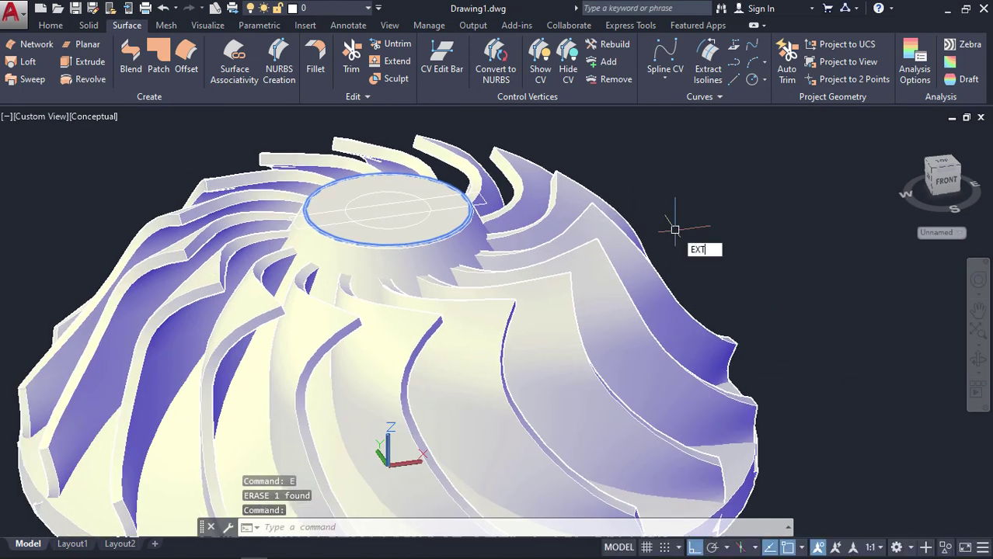
# Step: Extrude the 3-diameter hub circle downward into a shaft cylinder
pyautogui.press('Return')
pyautogui.click(420, 221)
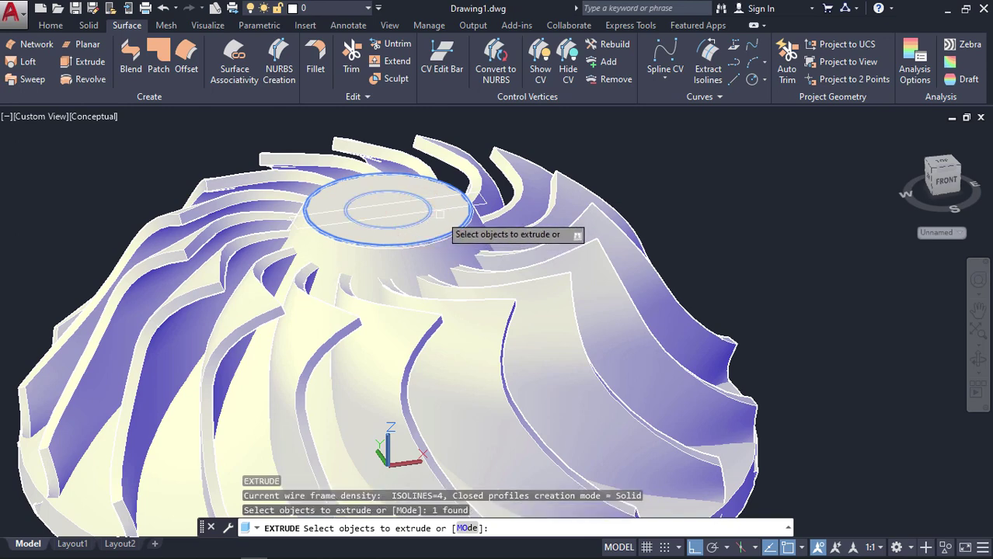
pyautogui.scroll(-3, 439, 213)
pyautogui.press('Return')
pyautogui.click(443, 393)
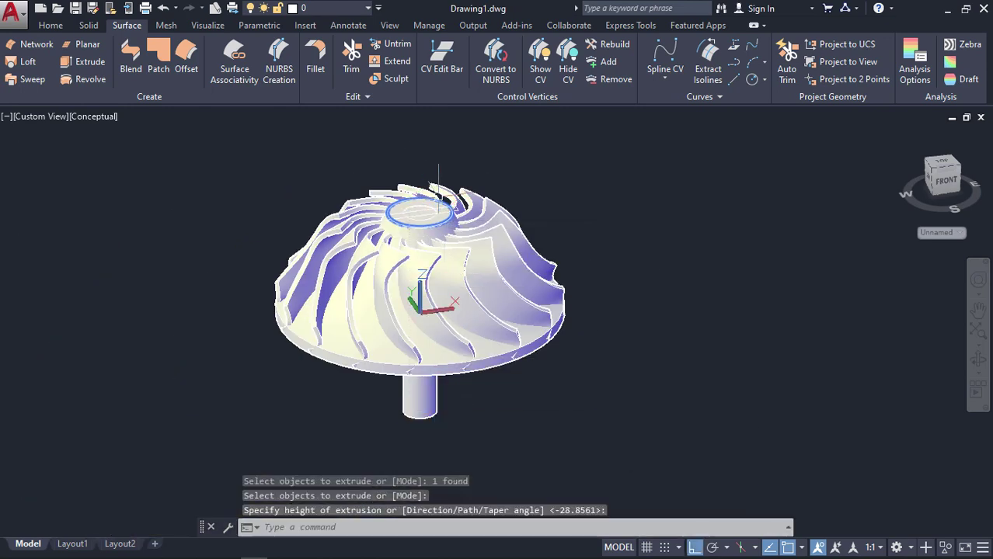
pyautogui.scroll(4, 438, 196)
pyautogui.scroll(1, 499, 226)
# Step: Extrude the rectangle across the hub top to a height of 1
pyautogui.scroll(1, 497, 244)
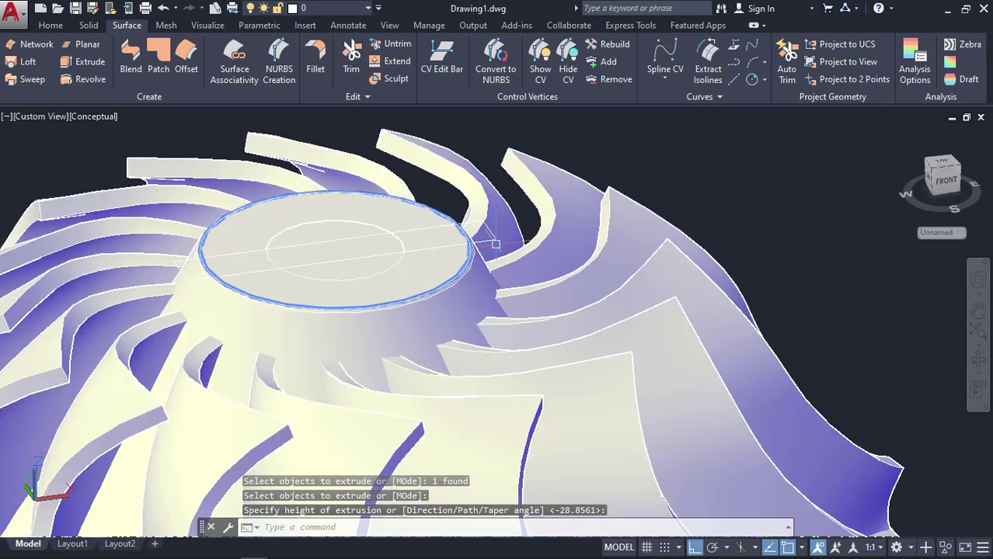
pyautogui.press('Return')
pyautogui.press('Return')
pyautogui.click(491, 236)
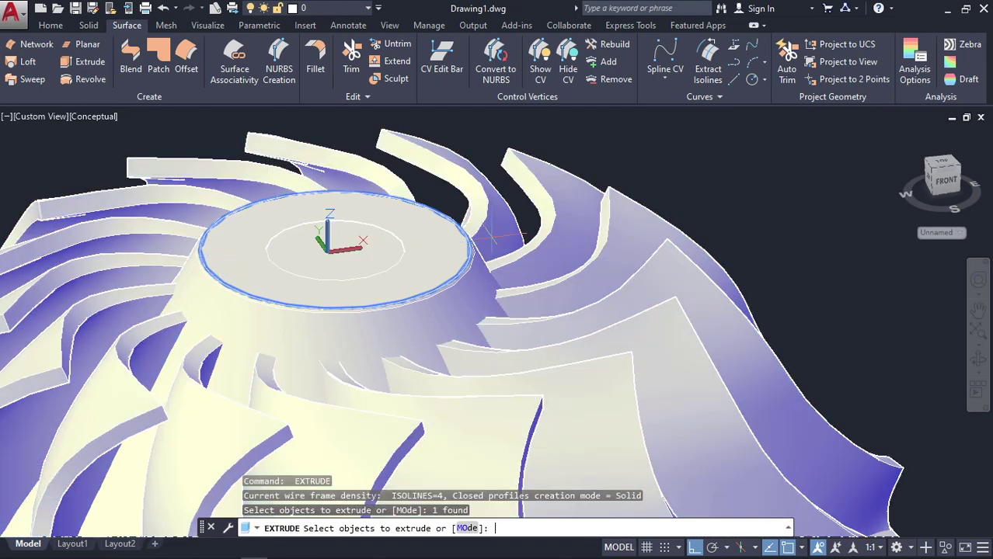
pyautogui.press('Return')
pyautogui.write('1')
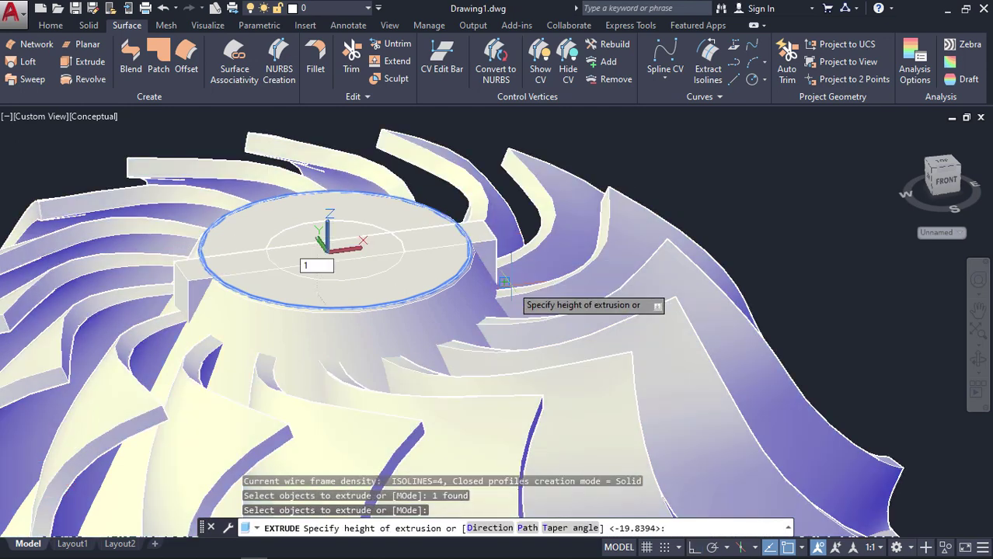
pyautogui.press('Return')
# Step: Switch to the Front view of the model
pyautogui.moveTo(518, 293)
pyautogui.keyDown('shift'); pyautogui.mouseDown(button='middle')
pyautogui.moveTo(503, 287)
pyautogui.moveTo(592, 315)
pyautogui.moveTo(558, 314)
pyautogui.mouseUp(button='middle'); pyautogui.keyUp('shift')
pyautogui.keyDown('shift'); pyautogui.moveTo(335, 271); pyautogui.dragTo(181, 155, button='middle'); pyautogui.keyUp('shift')
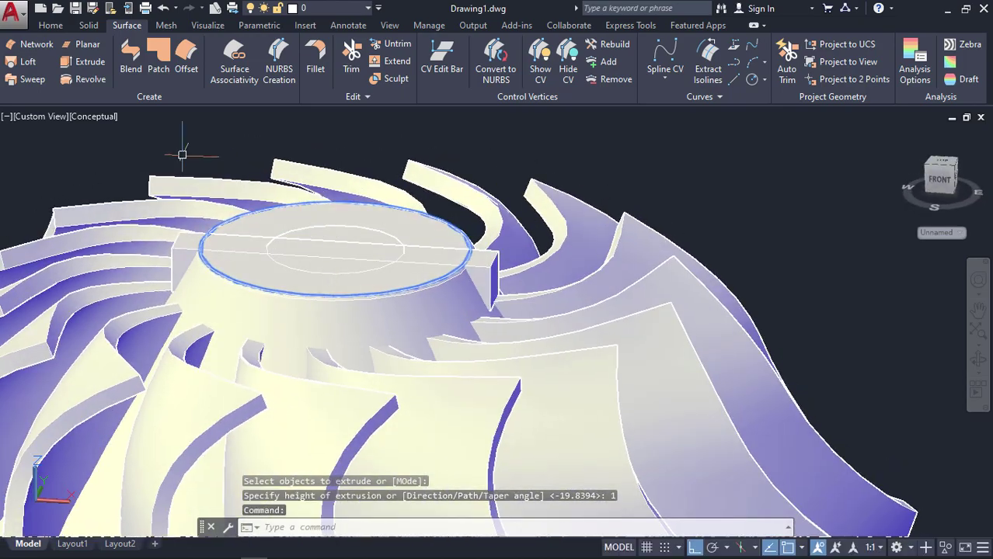
pyautogui.click(23, 121)
pyautogui.click(62, 213)
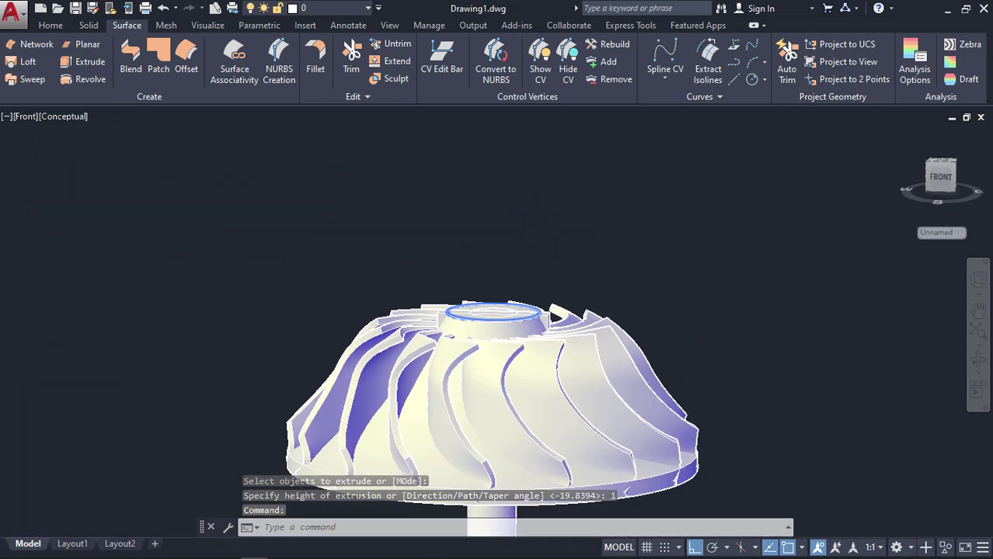
# Step: Set the visual style to 2D Wireframe
pyautogui.scroll(3, 613, 326)
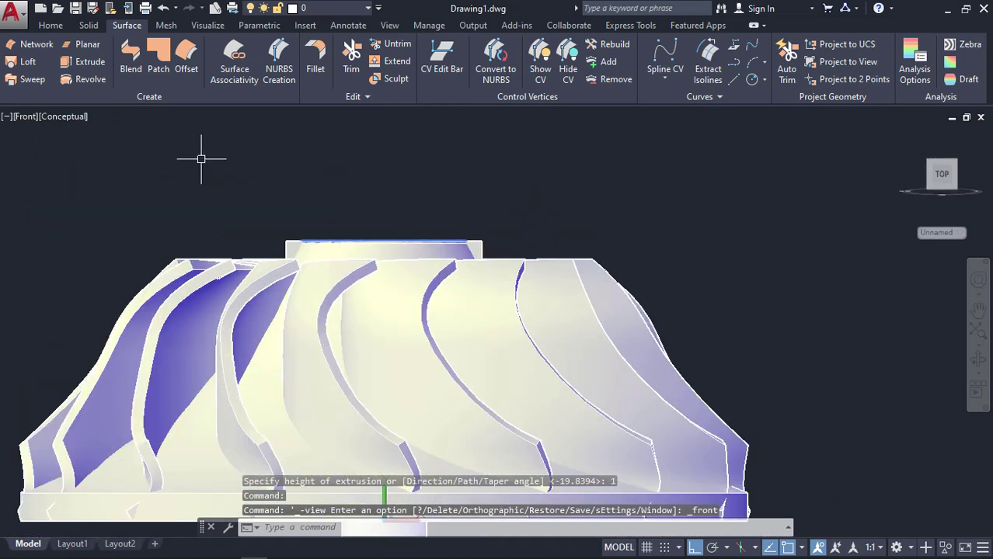
pyautogui.click(65, 117)
pyautogui.click(86, 151)
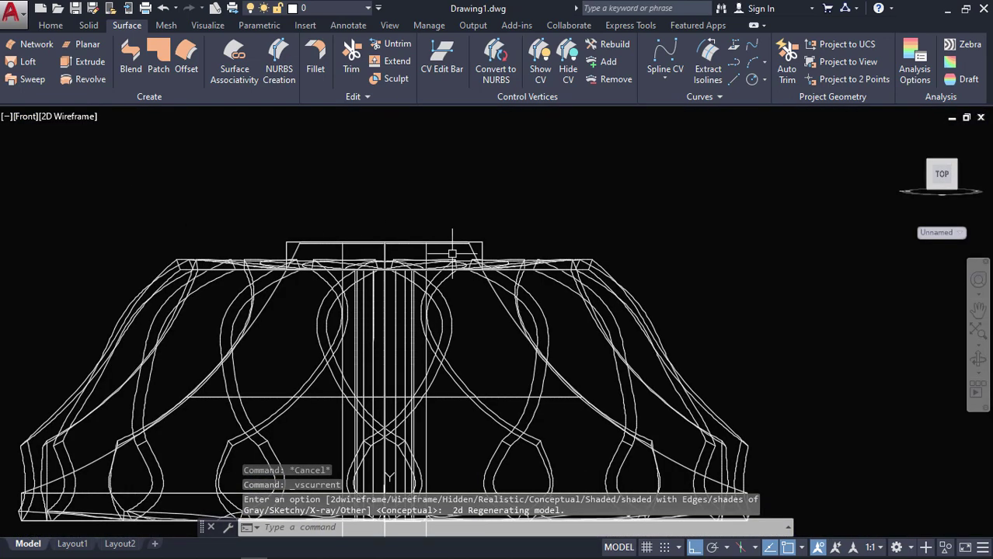
# Step: Move the key block 0.5 units upward on the hub
pyautogui.write('m')
pyautogui.press('Return')
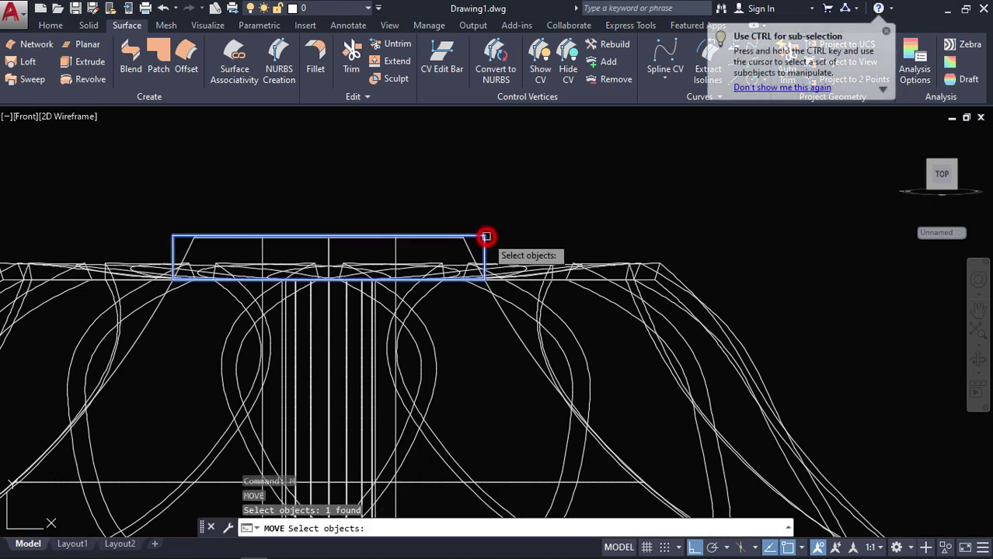
pyautogui.click(485, 236)
pyautogui.press('Return')
pyautogui.click(517, 237)
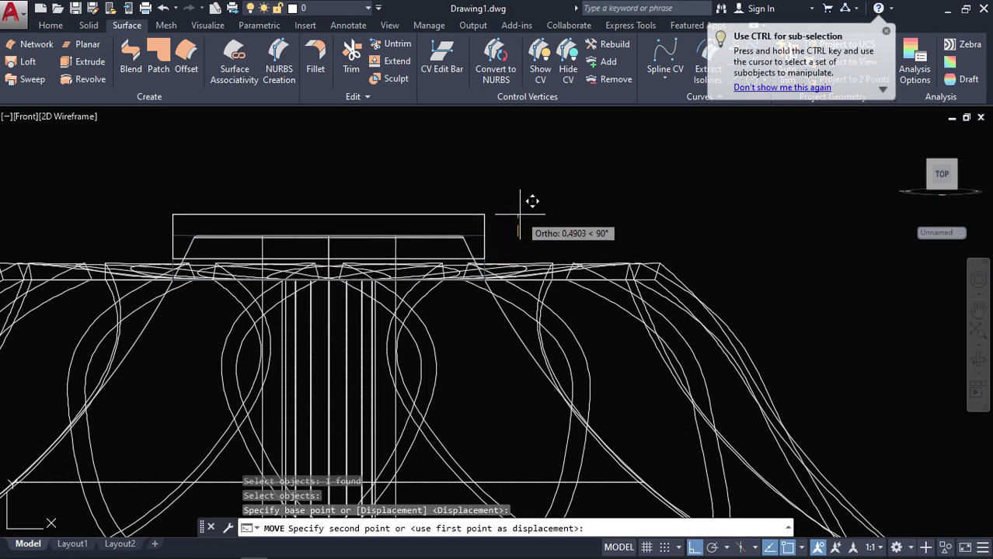
pyautogui.write('0.5')
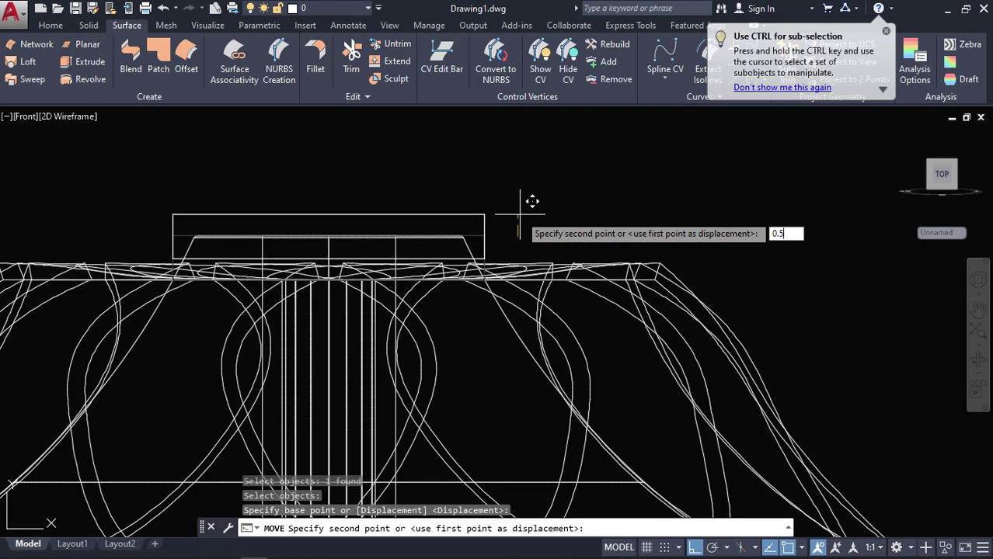
pyautogui.press('Return')
pyautogui.scroll(-3, 524, 203)
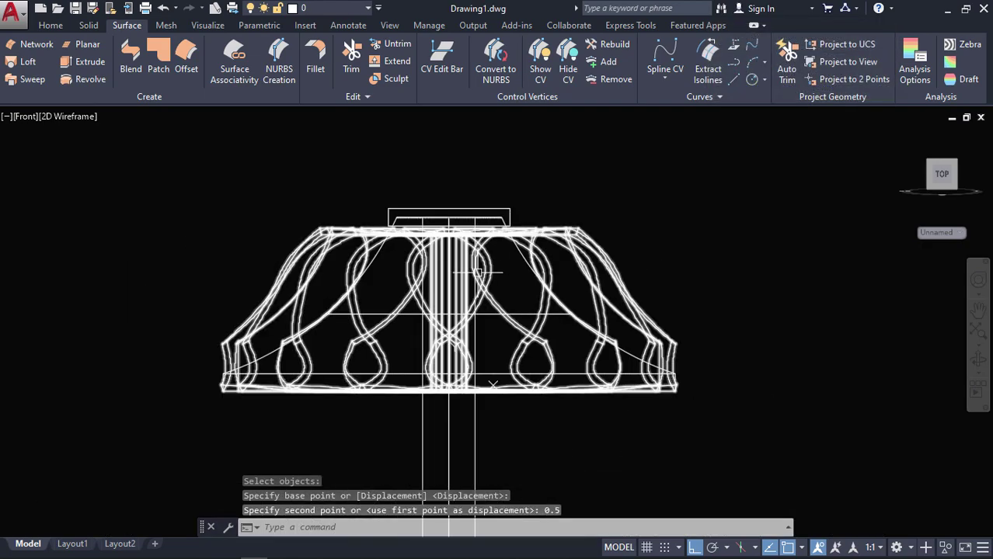
pyautogui.keyDown('shift'); pyautogui.moveTo(525, 203); pyautogui.dragTo(533, 336, button='middle'); pyautogui.keyUp('shift')
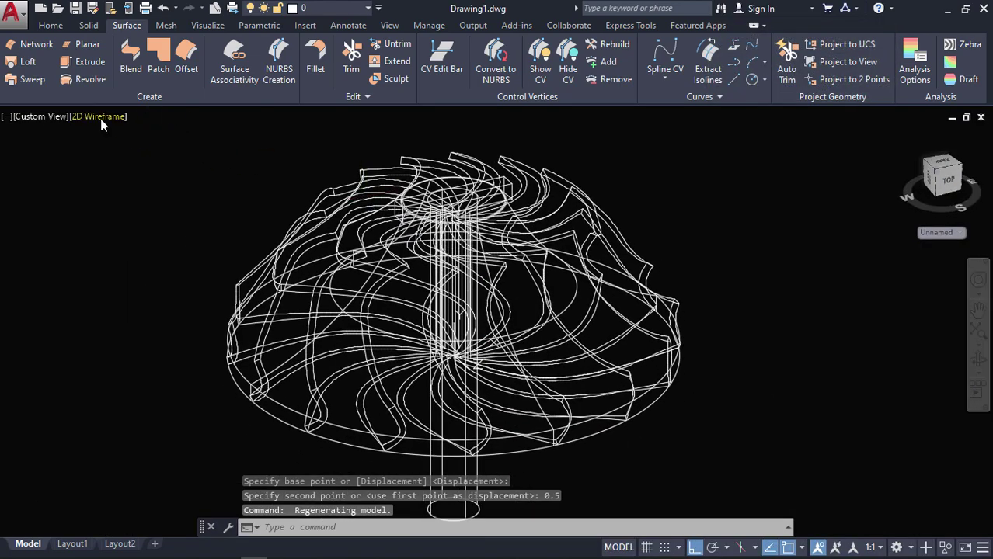
# Step: Return to Conceptual style and subtract the shaft cylinder from the impeller to form the bore
pyautogui.click(99, 117)
pyautogui.click(127, 167)
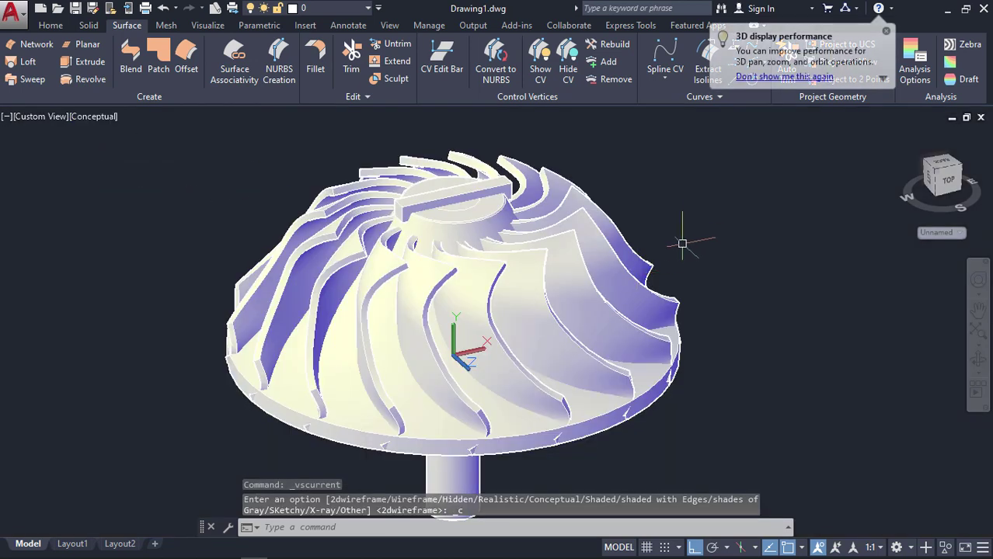
pyautogui.keyDown('shift'); pyautogui.moveTo(690, 227); pyautogui.dragTo(535, 443, button='middle'); pyautogui.keyUp('shift')
pyautogui.write('SU')
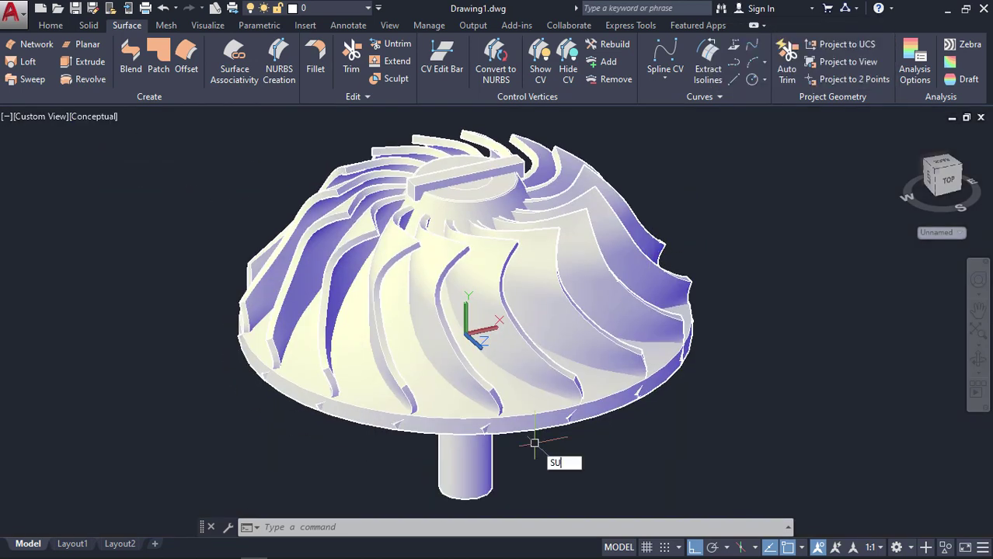
pyautogui.press('Return')
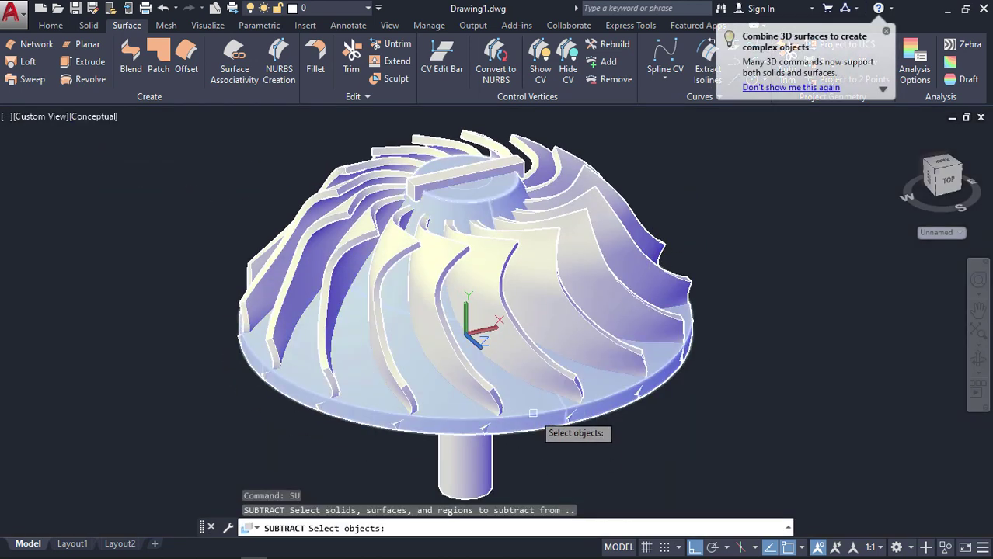
pyautogui.click(536, 354)
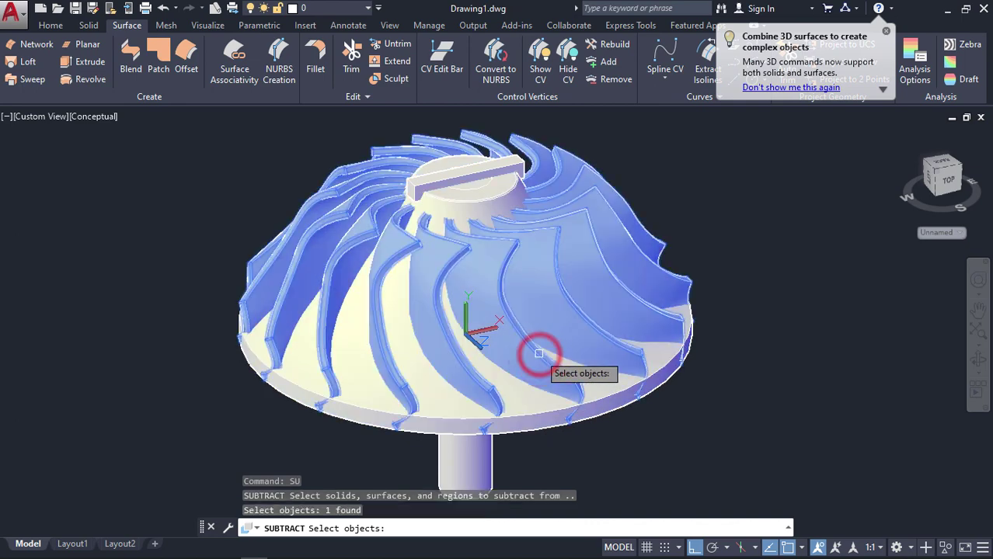
pyautogui.click(531, 410)
pyautogui.press('Return')
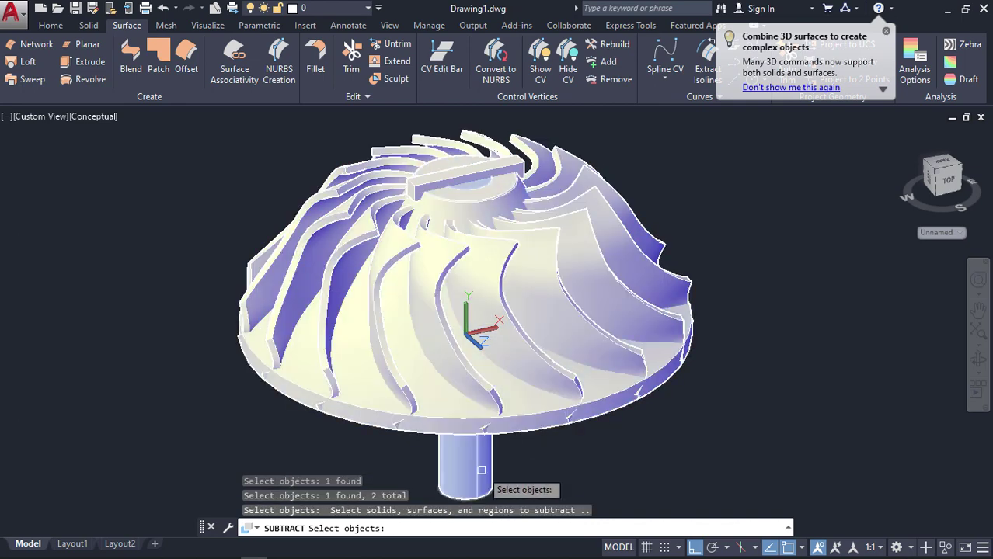
pyautogui.click(481, 469)
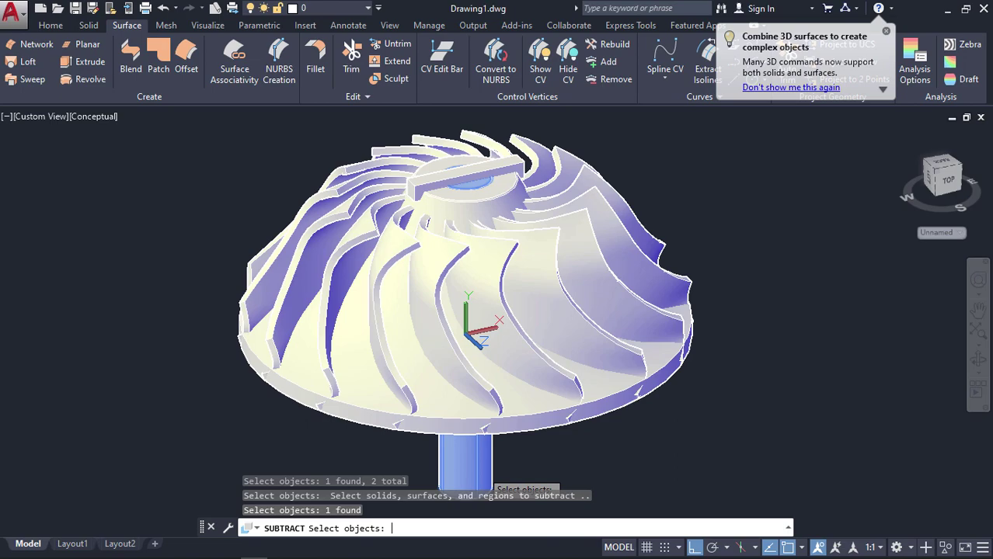
pyautogui.press('Return')
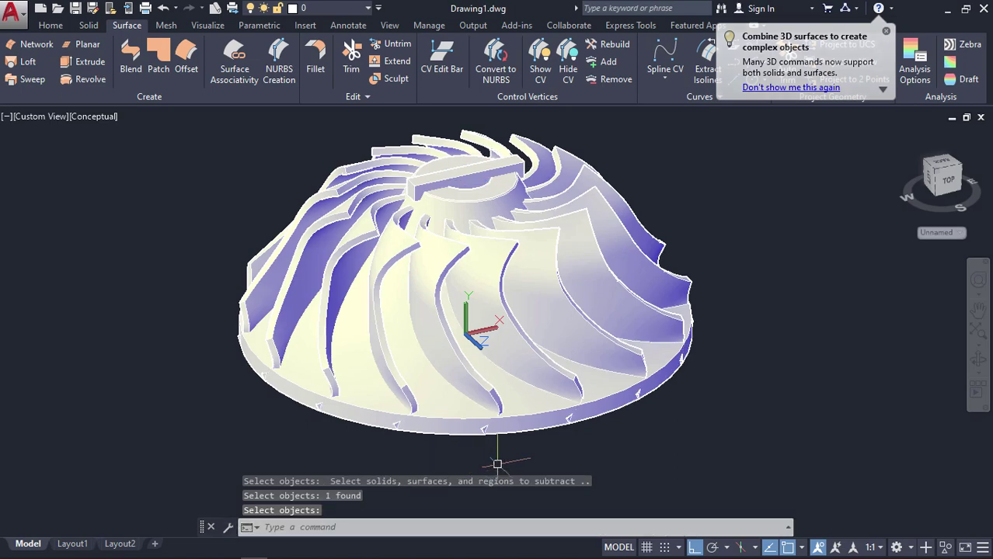
pyautogui.moveTo(505, 450)
pyautogui.keyDown('shift'); pyautogui.mouseDown(button='middle')
pyautogui.moveTo(466, 221)
pyautogui.moveTo(476, 447)
pyautogui.mouseUp(button='middle'); pyautogui.keyUp('shift')
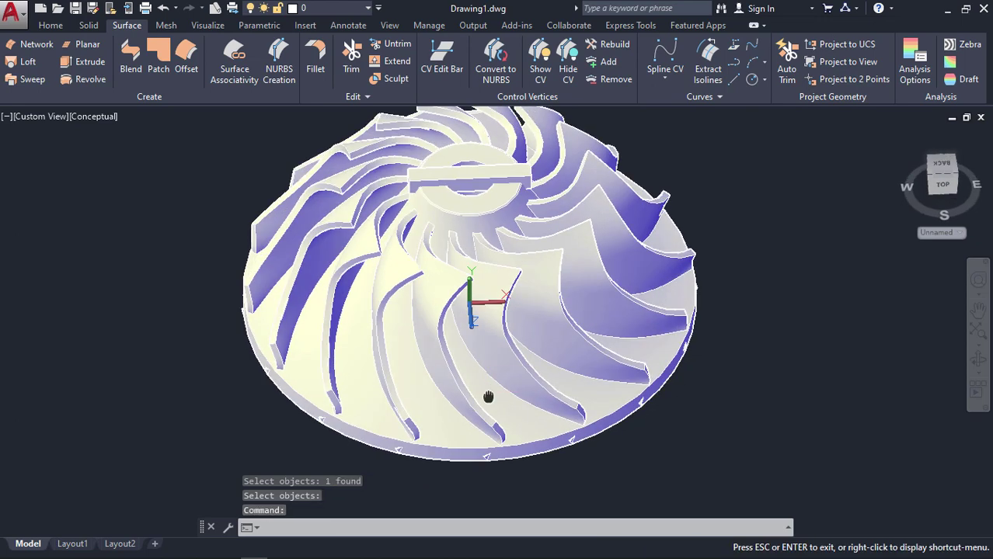
pyautogui.keyDown('shift'); pyautogui.moveTo(483, 399); pyautogui.dragTo(604, 332, button='middle'); pyautogui.keyUp('shift')
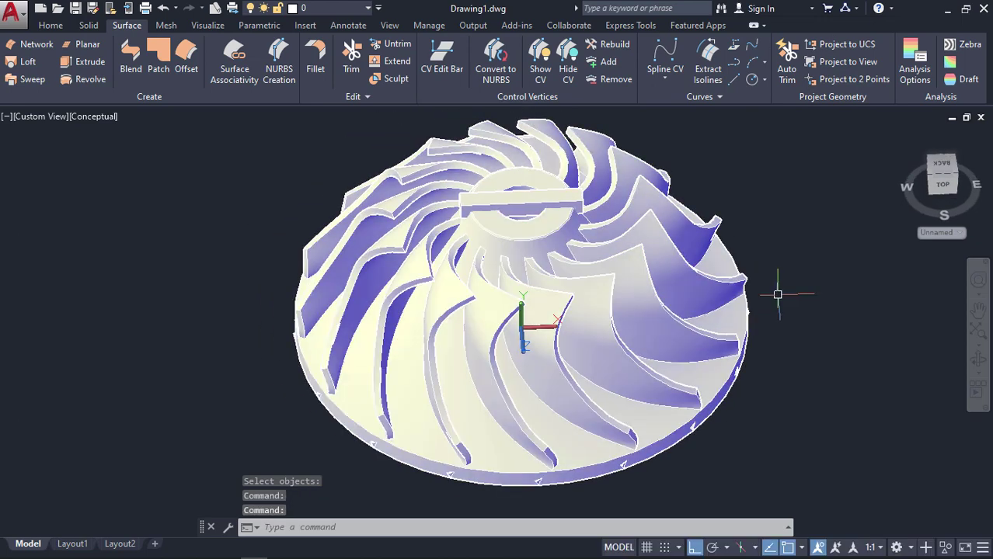
# Step: Subtract the key bar from the impeller to cut the keyway into the hub
pyautogui.write('Su')
pyautogui.press('Return')
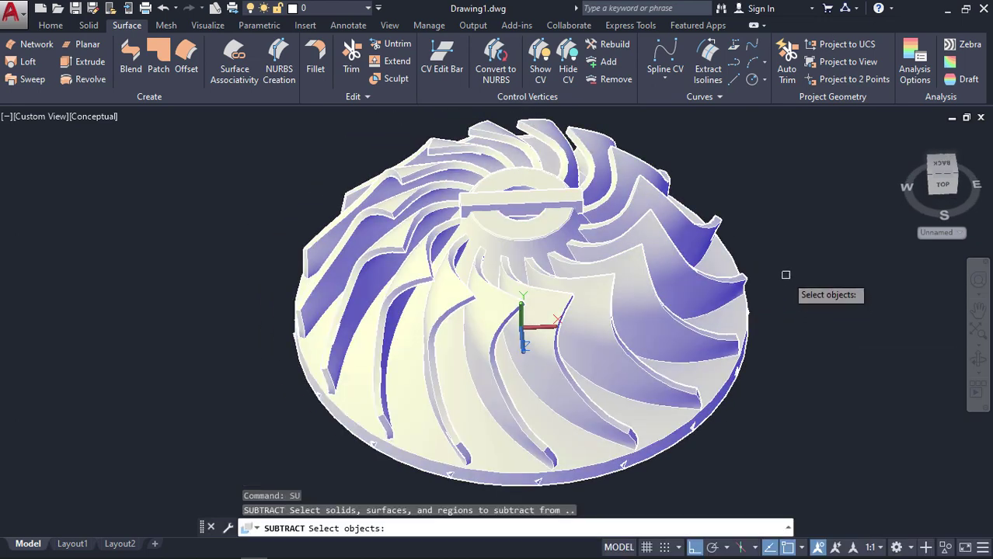
pyautogui.click(548, 230)
pyautogui.press('Return')
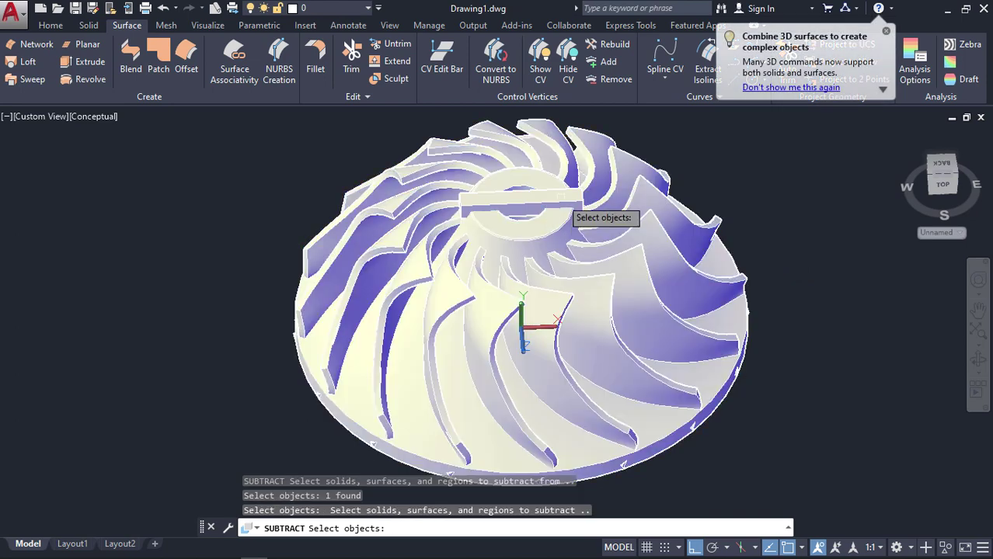
pyautogui.click(561, 196)
pyautogui.press('Return')
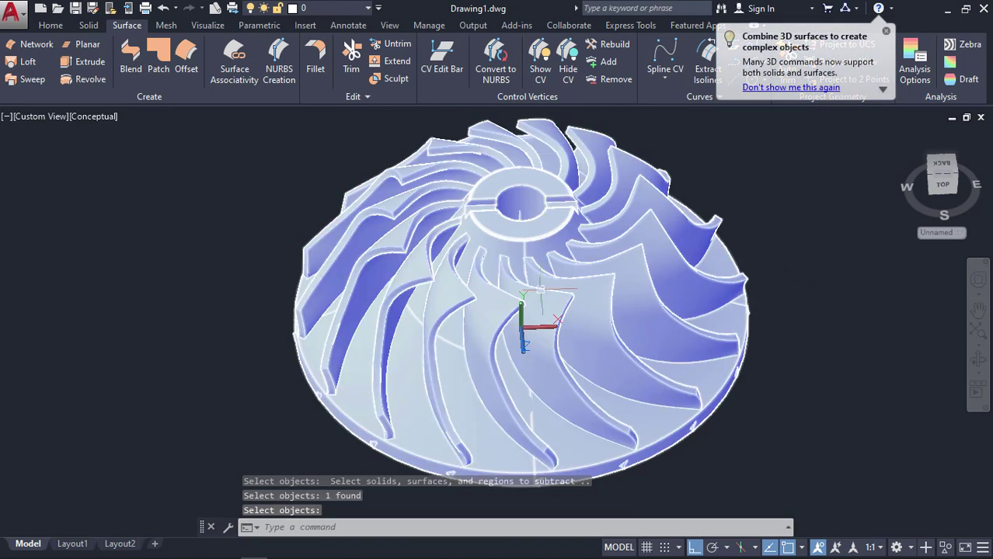
pyautogui.scroll(-3, 384, 302)
pyautogui.press('Return')
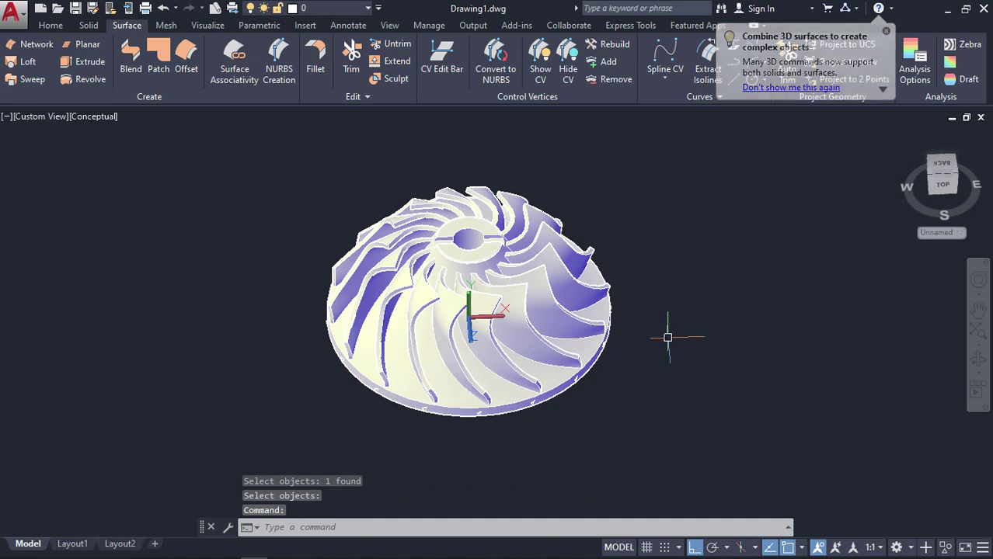
pyautogui.click(101, 117)
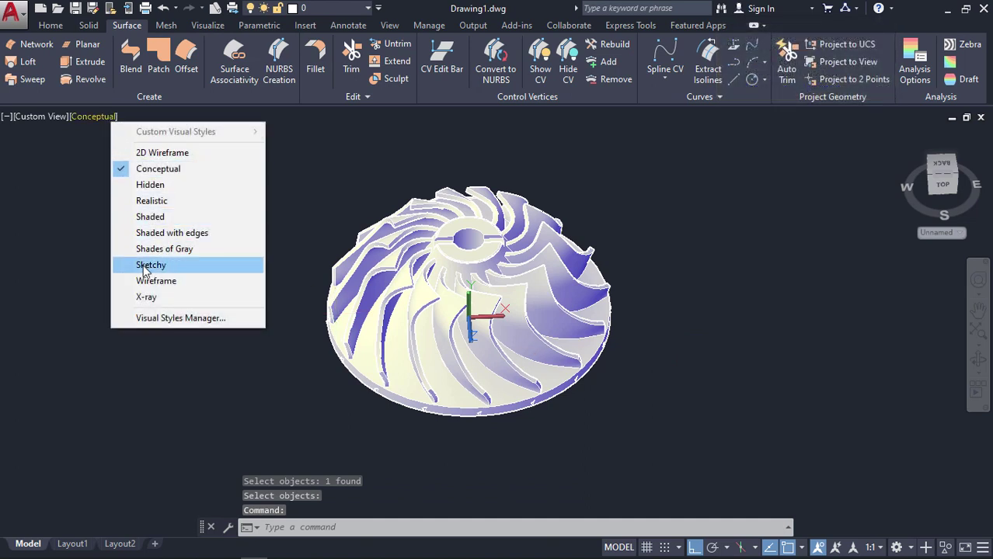
# Step: Render the impeller in Realistic style and view it from the Top
pyautogui.click(146, 200)
pyautogui.keyDown('shift'); pyautogui.moveTo(171, 223); pyautogui.dragTo(106, 168, button='middle'); pyautogui.keyUp('shift')
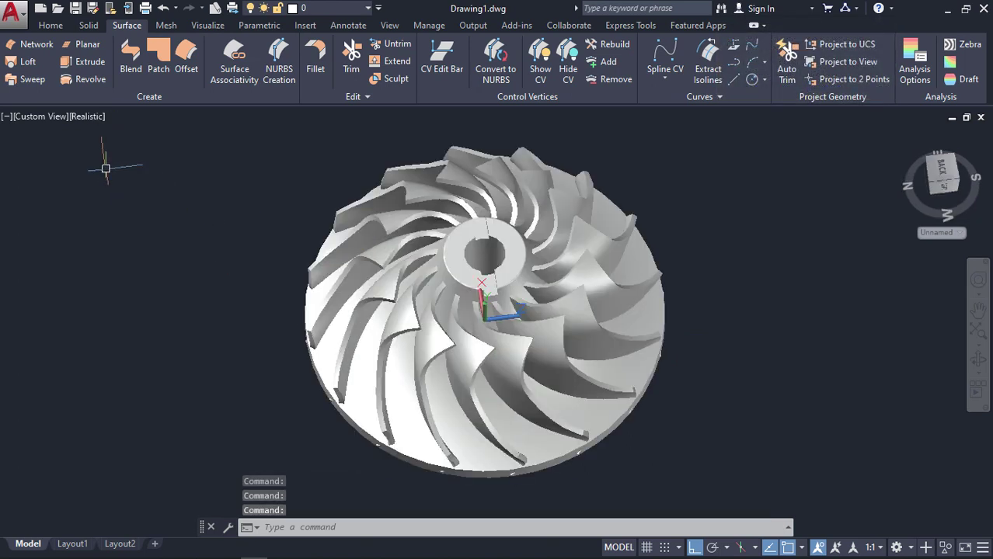
pyautogui.click(33, 122)
pyautogui.click(58, 150)
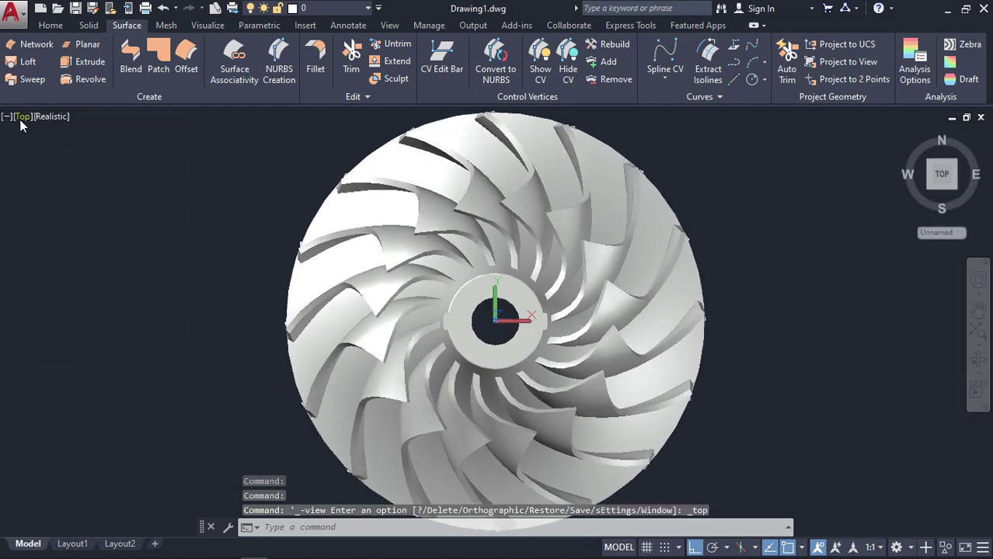
# Step: Inspect the impeller from the Left, Back and SW Isometric views
pyautogui.click(19, 118)
pyautogui.click(48, 181)
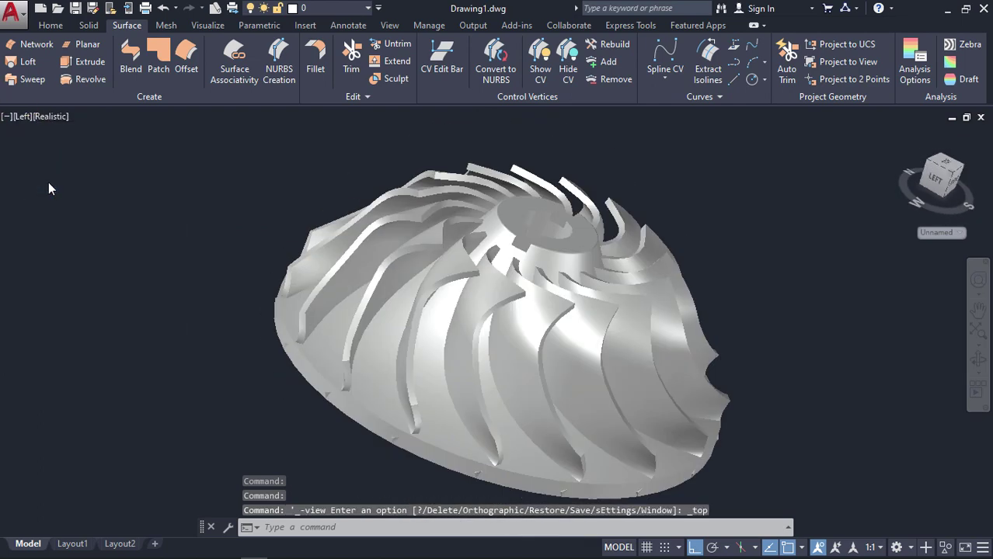
pyautogui.click(39, 134)
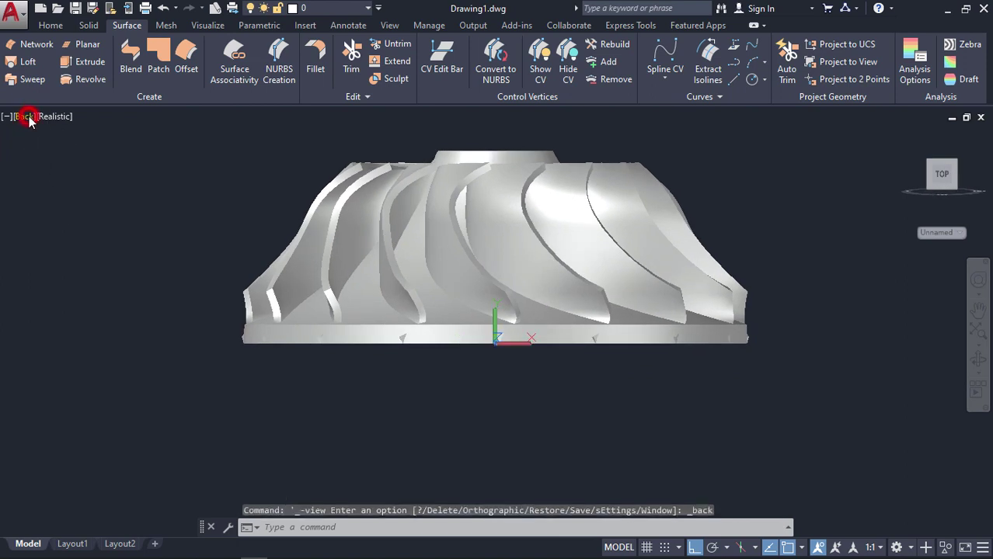
pyautogui.click(26, 117)
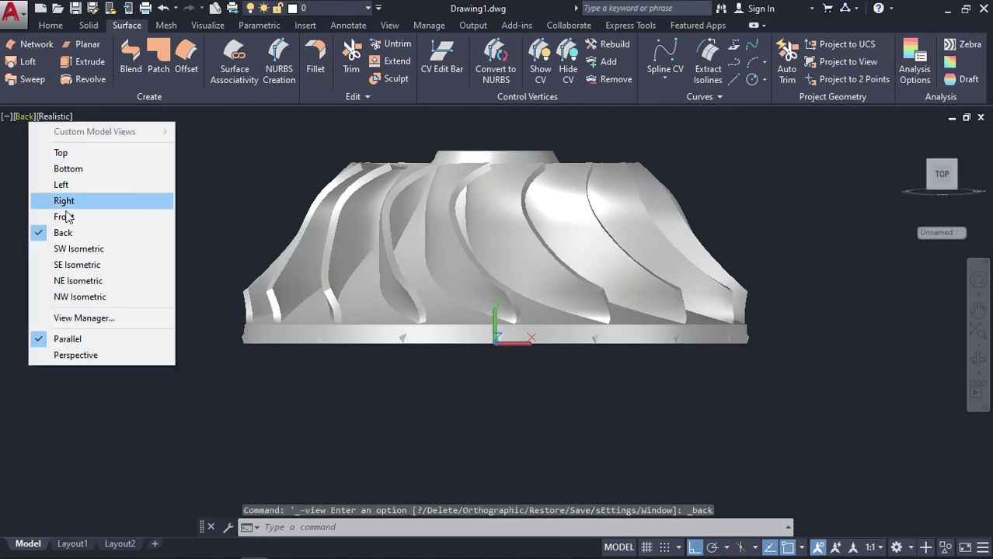
pyautogui.click(79, 248)
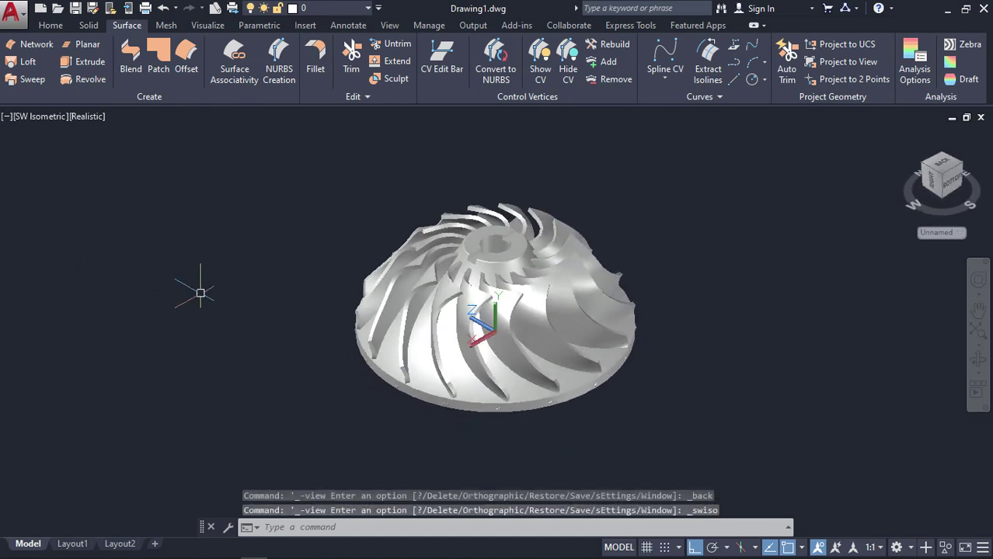
pyautogui.keyDown('shift'); pyautogui.moveTo(201, 293); pyautogui.dragTo(194, 270, button='middle'); pyautogui.keyUp('shift')
pyautogui.write('c')
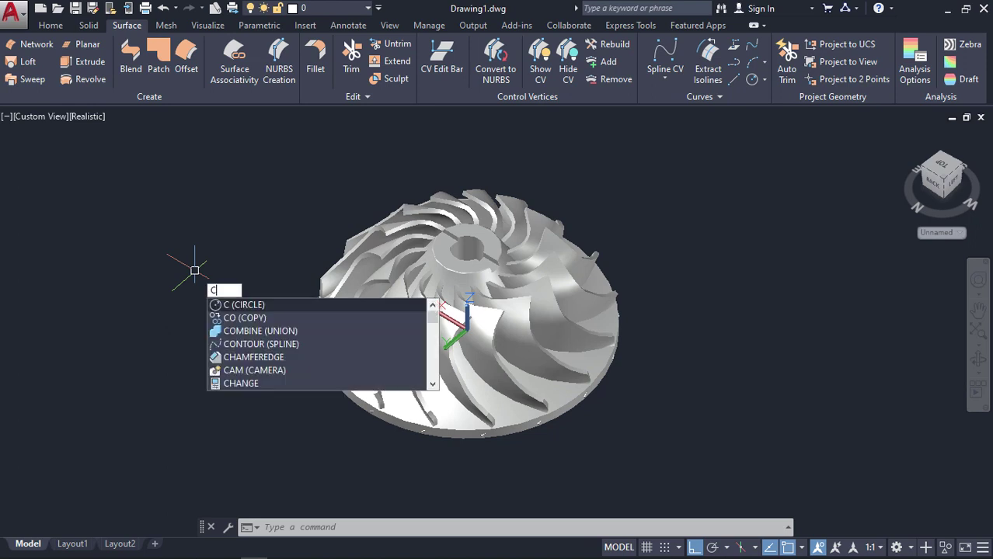
# Step: Draw a 26-diameter circle centred on the impeller hub
pyautogui.press('Return')
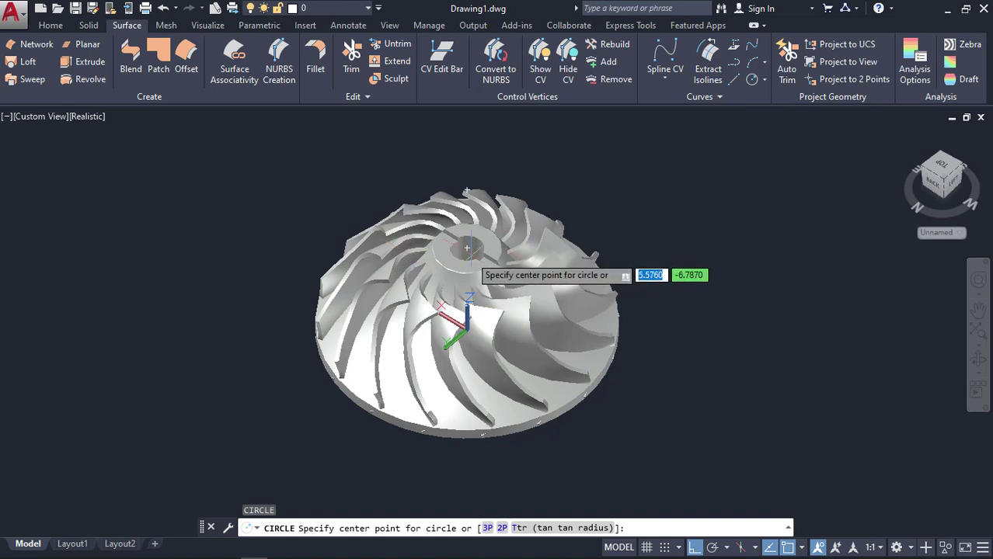
pyautogui.click(467, 249)
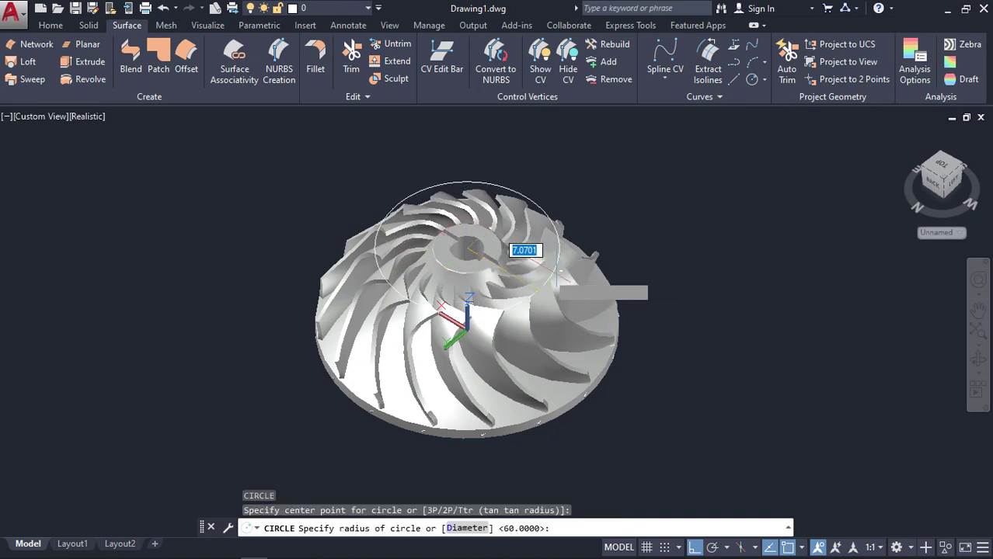
pyautogui.press('Return')
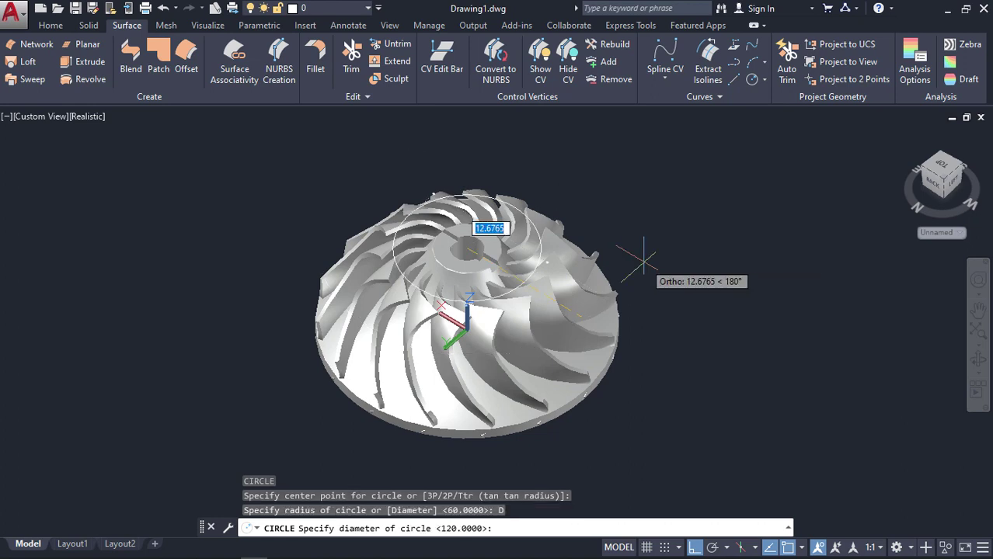
pyautogui.write('26')
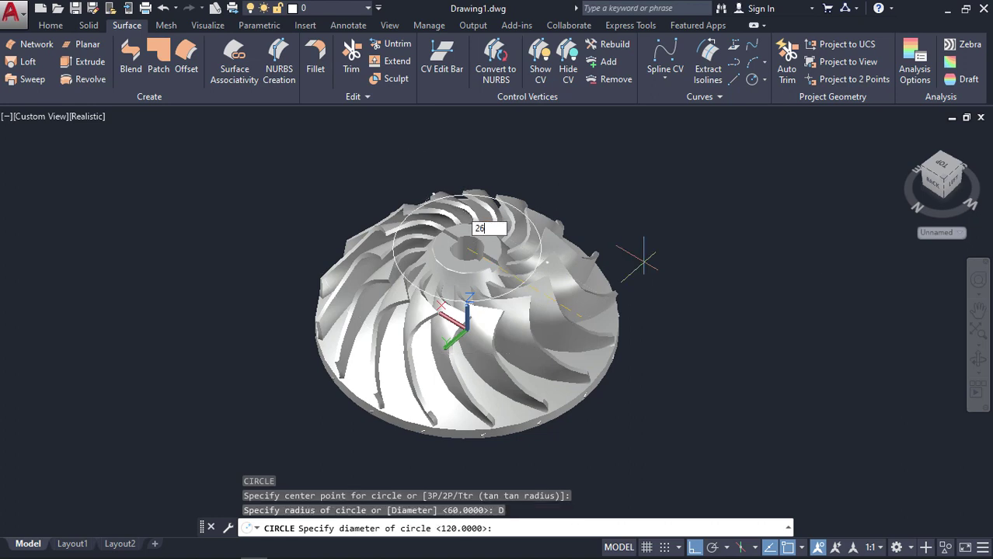
pyautogui.press('Return')
pyautogui.moveTo(658, 264)
pyautogui.keyDown('shift'); pyautogui.mouseDown(button='middle')
pyautogui.moveTo(649, 315)
pyautogui.moveTo(652, 243)
pyautogui.moveTo(665, 332)
pyautogui.mouseUp(button='middle'); pyautogui.keyUp('shift')
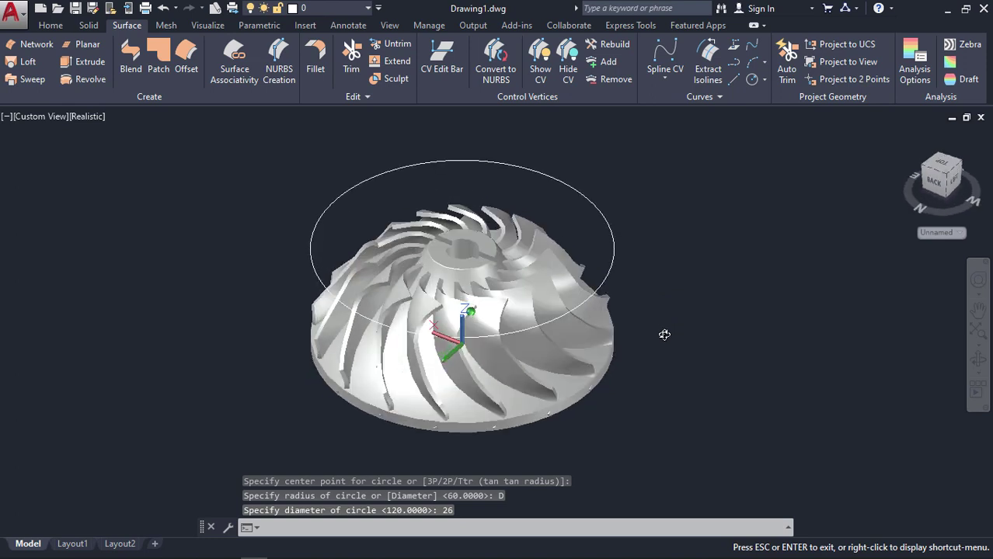
# Step: Offset the 26-diameter circle 5 units outward to make a concentric circle
pyautogui.write('o')
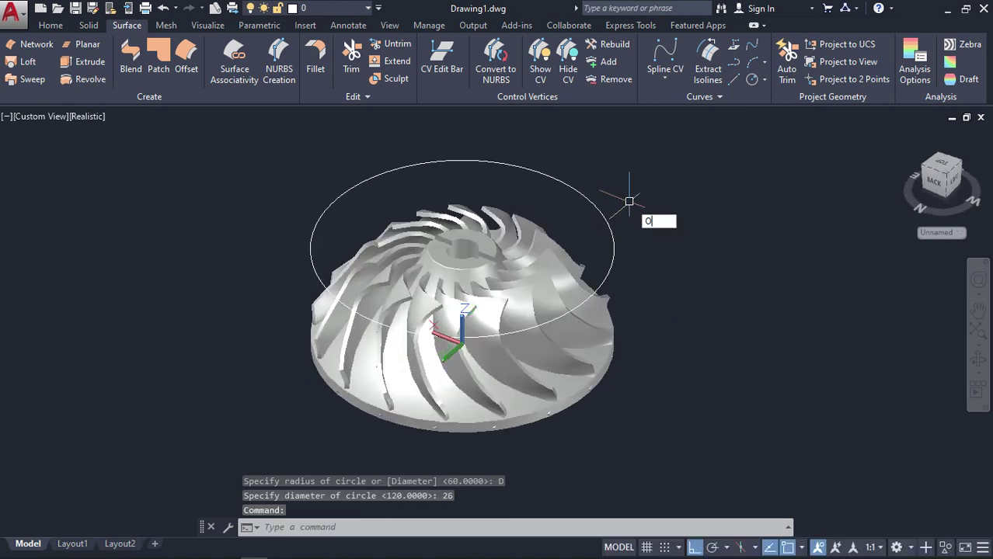
pyautogui.press('Return')
pyautogui.write('5')
pyautogui.press('Return')
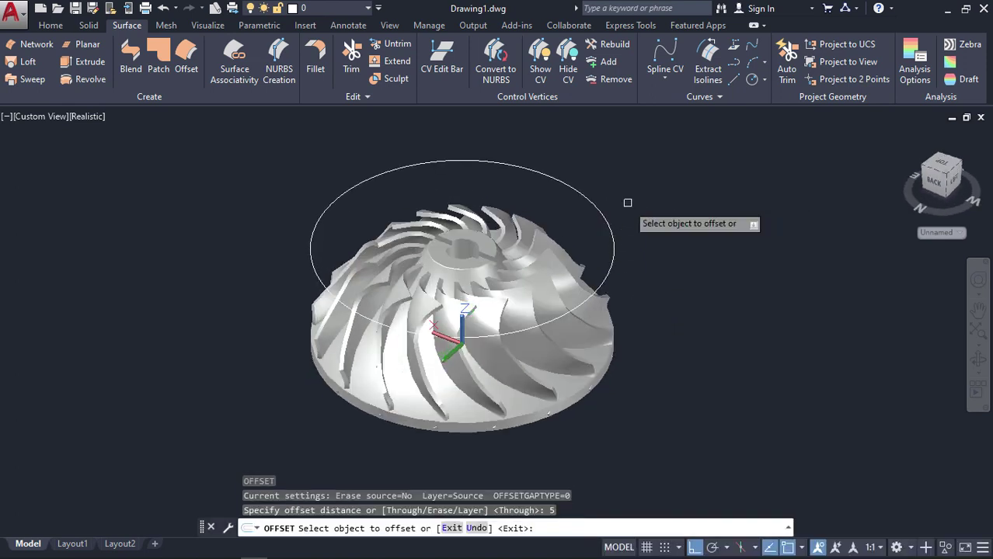
pyautogui.click(599, 213)
pyautogui.click(631, 208)
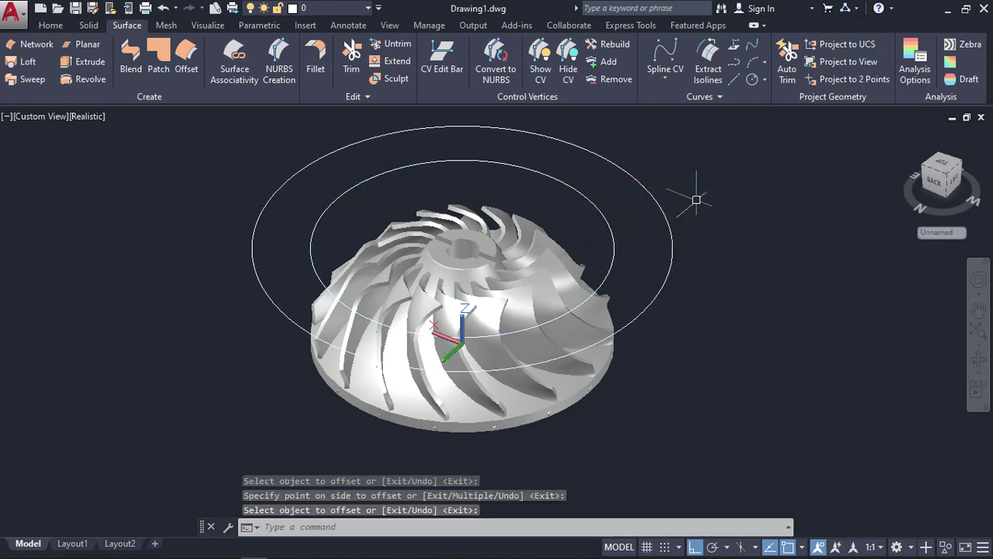
pyautogui.write('e')
pyautogui.press('Return')
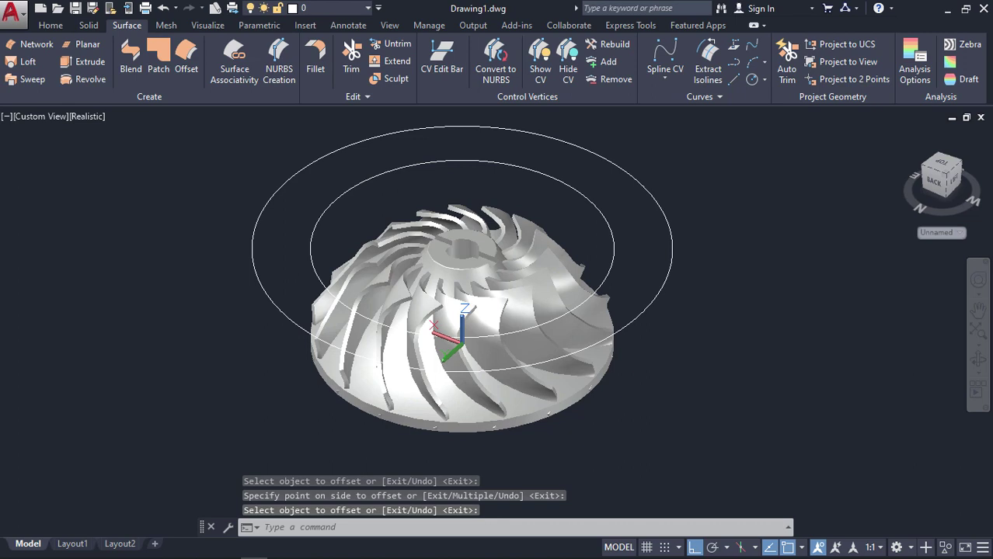
# Step: Extrude the outer and inner rings above the impeller into solid cylinders enclosing it
pyautogui.press('Escape')
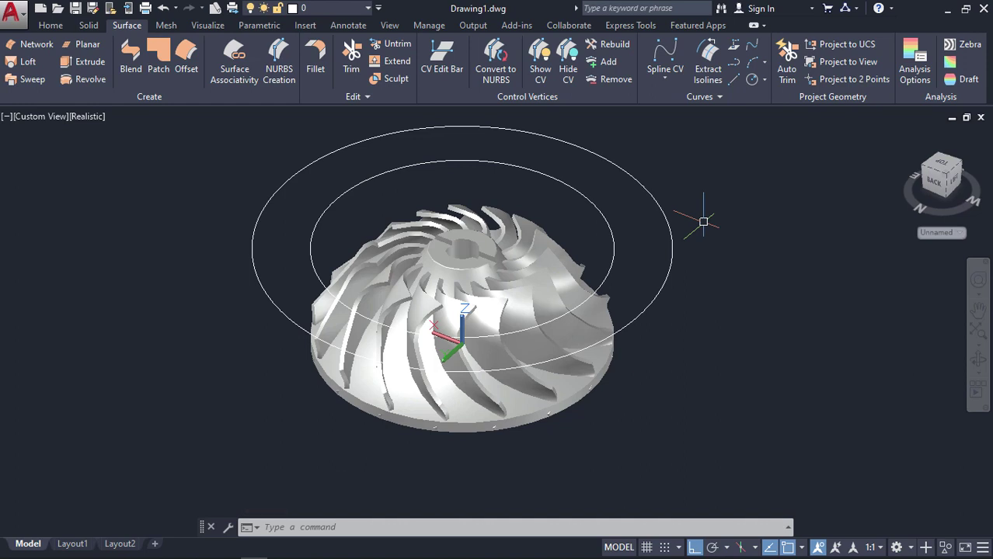
pyautogui.write('E')
pyautogui.write('XT')
pyautogui.press('Return')
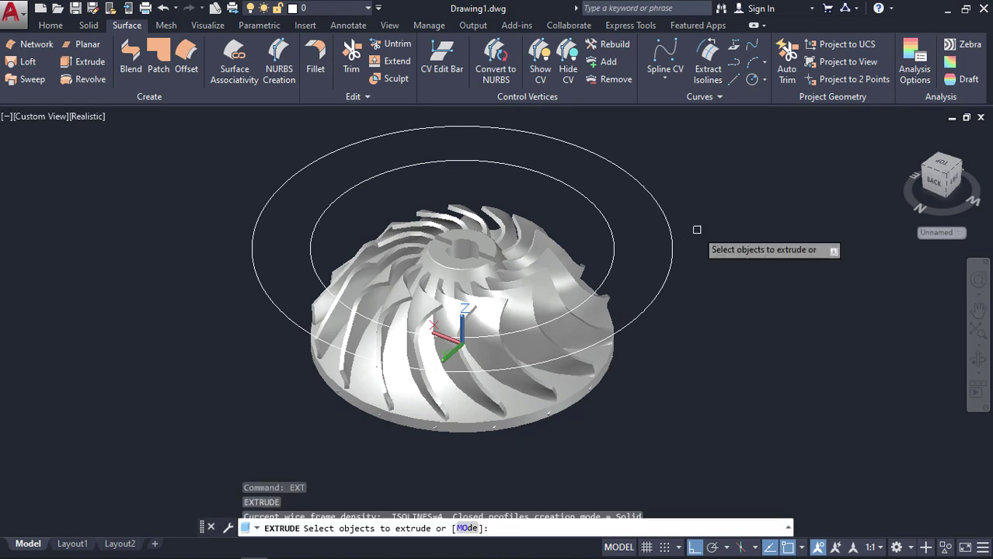
pyautogui.click(673, 257)
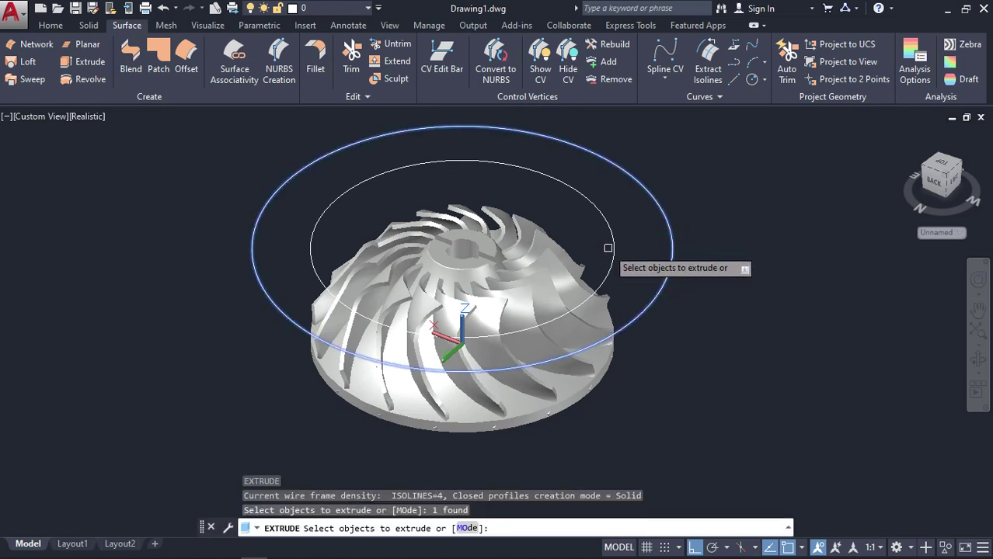
pyautogui.click(613, 249)
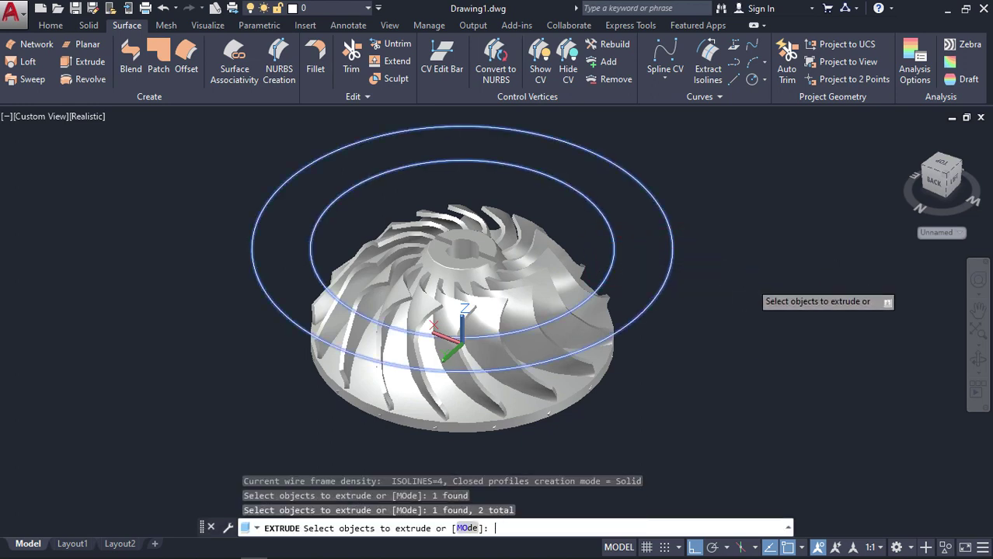
pyautogui.press('Return')
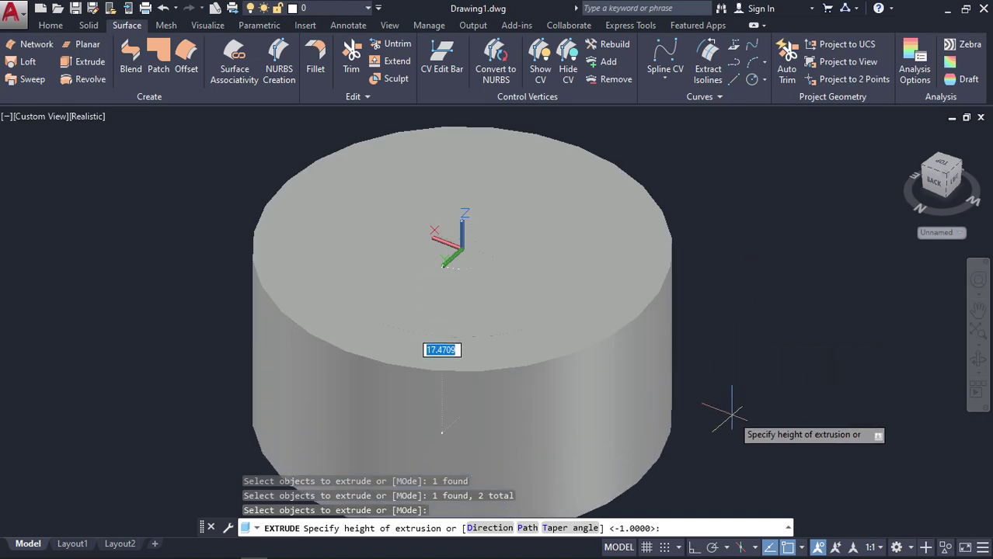
pyautogui.click(730, 415)
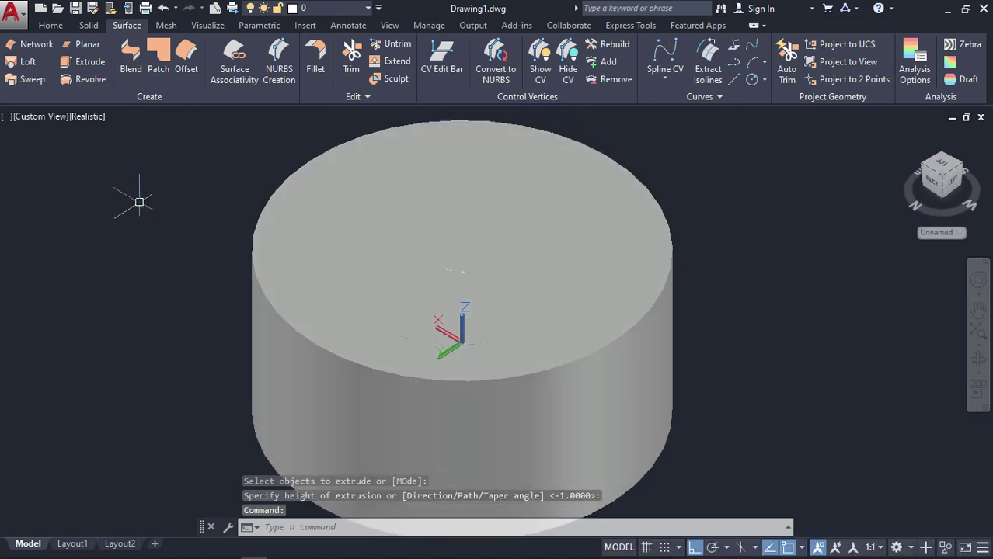
# Step: In 2D Wireframe, subtract the inner cylinder from the outer one to make a hollow cylinder
pyautogui.click(91, 116)
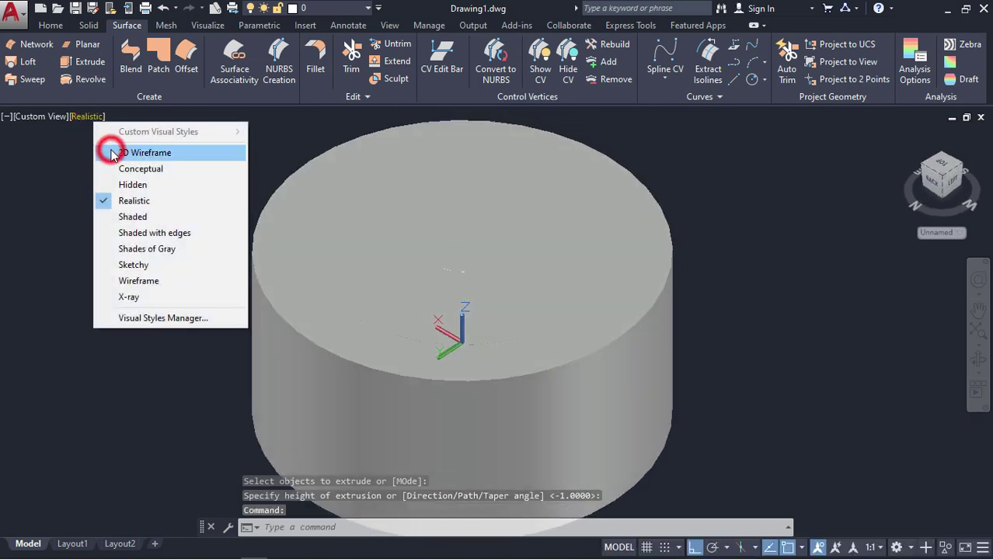
pyautogui.click(111, 151)
pyautogui.write('s')
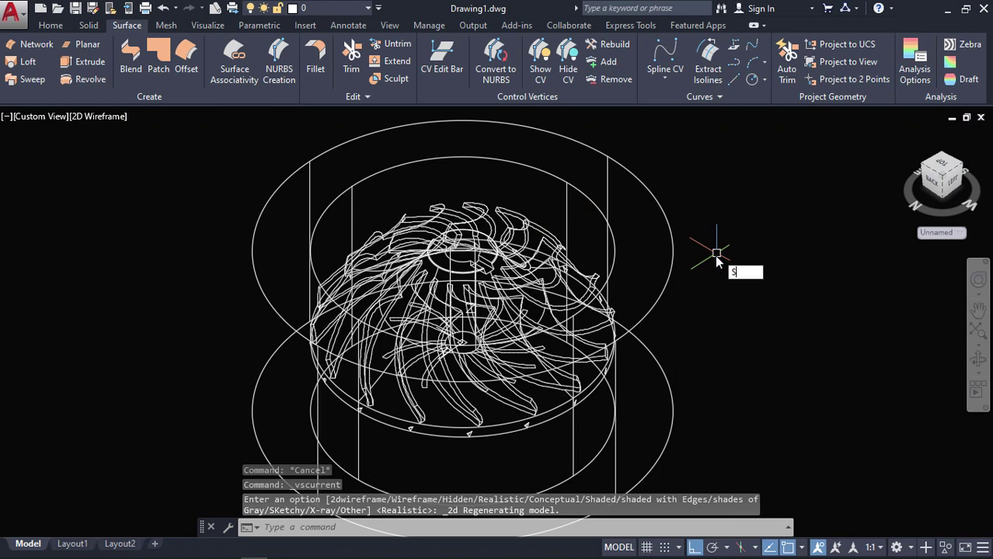
pyautogui.press('Return')
pyautogui.click(660, 206)
pyautogui.click(641, 217)
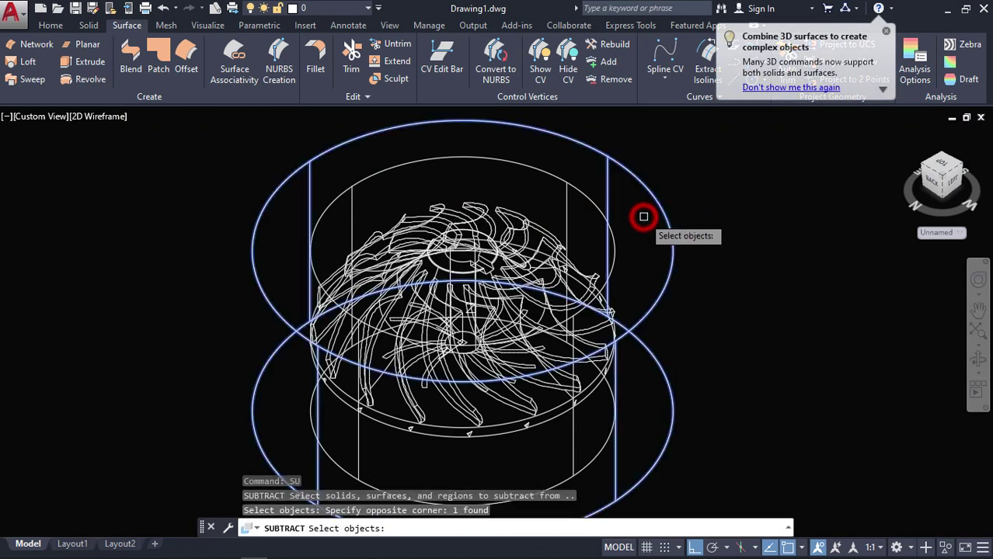
pyautogui.press('Return')
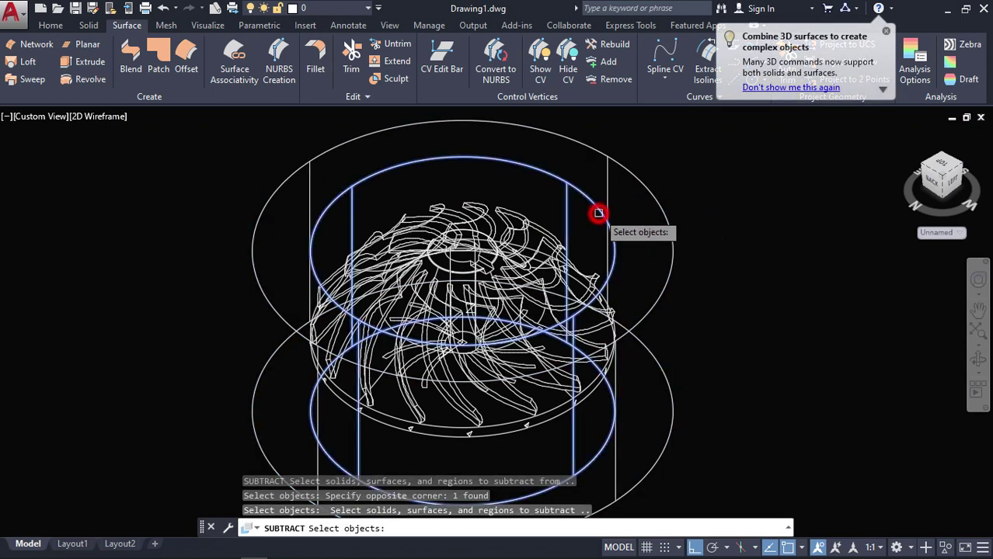
pyautogui.click(598, 214)
pyautogui.press('Return')
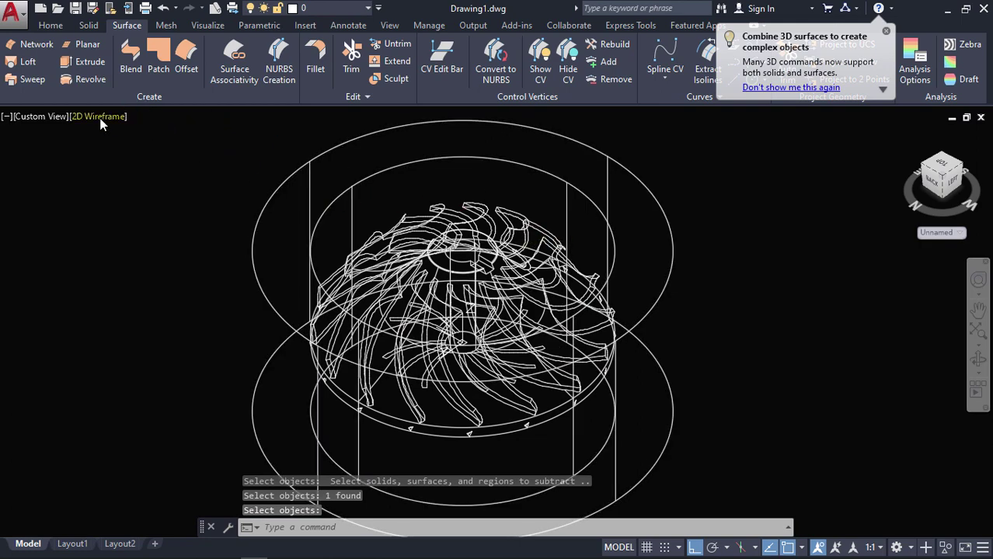
# Step: Switch to Conceptual shading and subtract the hollow cylinder from the impeller, leaving only the impeller
pyautogui.click(94, 118)
pyautogui.click(115, 165)
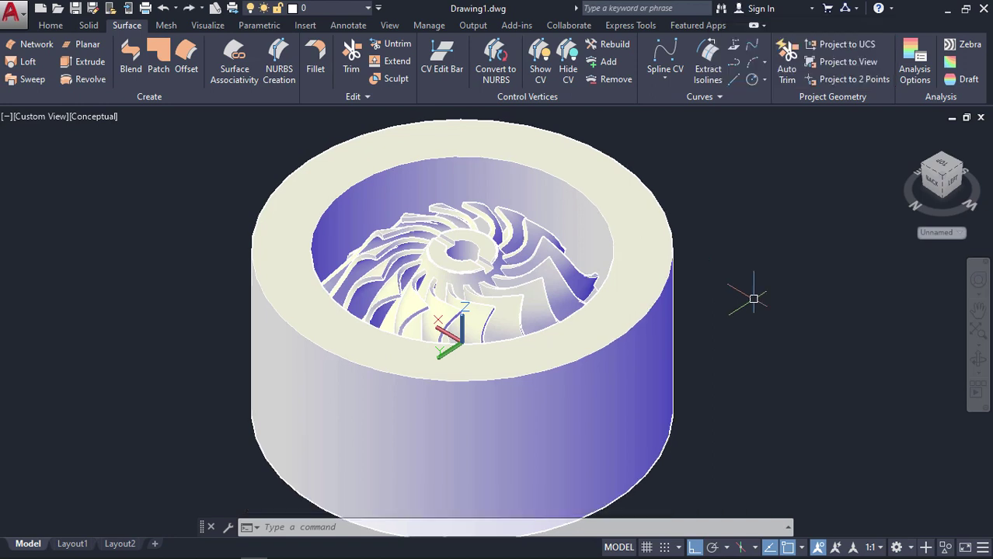
pyautogui.write('su')
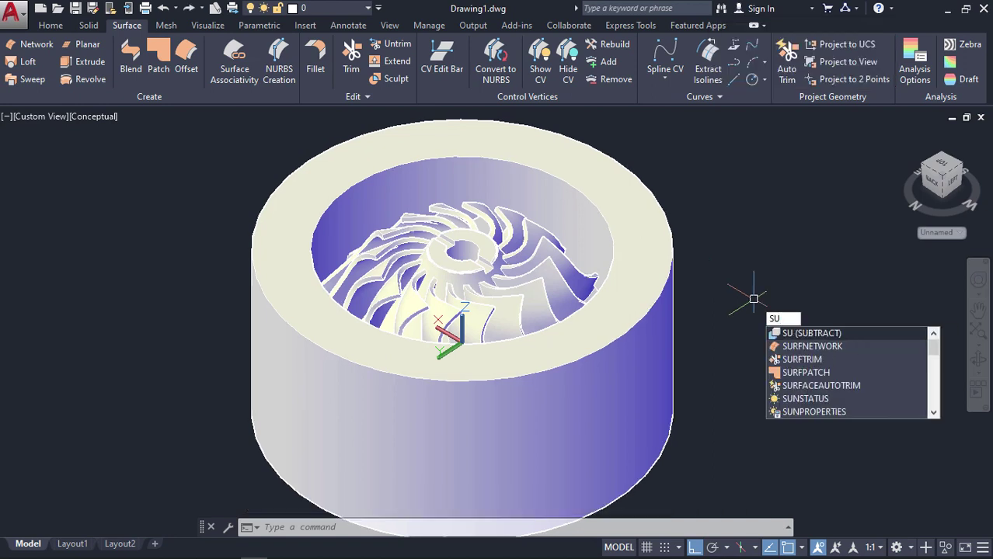
pyautogui.press('Return')
pyautogui.click(553, 260)
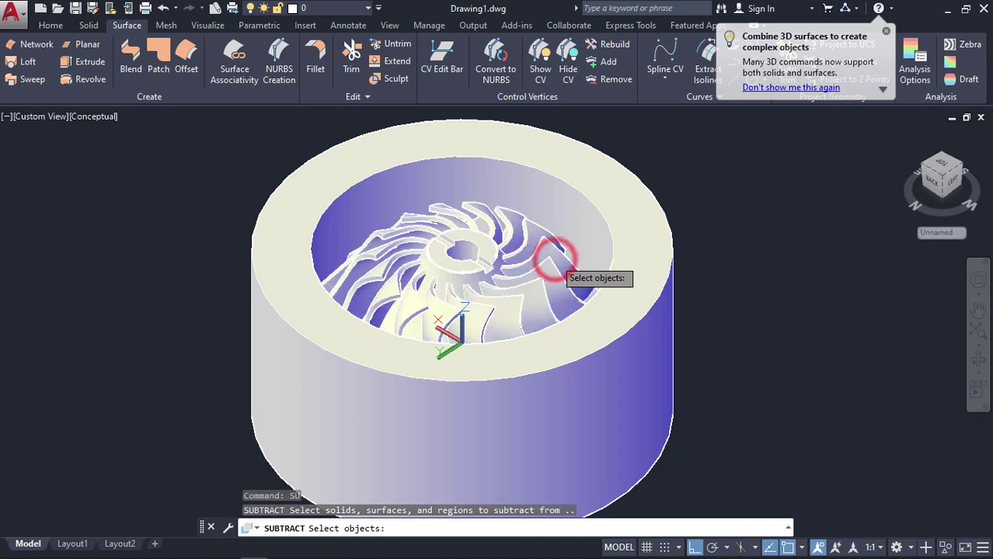
pyautogui.press('Return')
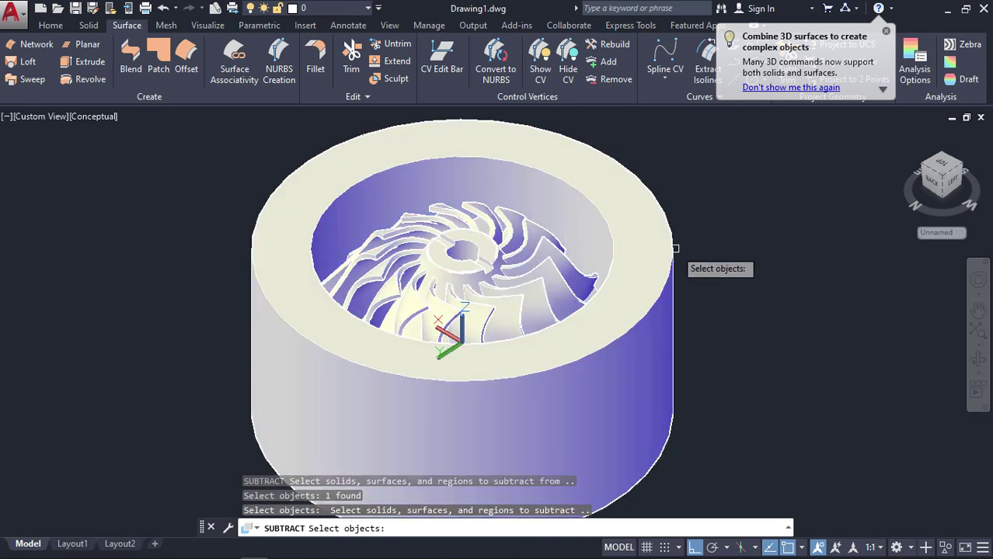
pyautogui.click(672, 249)
pyautogui.press('Return')
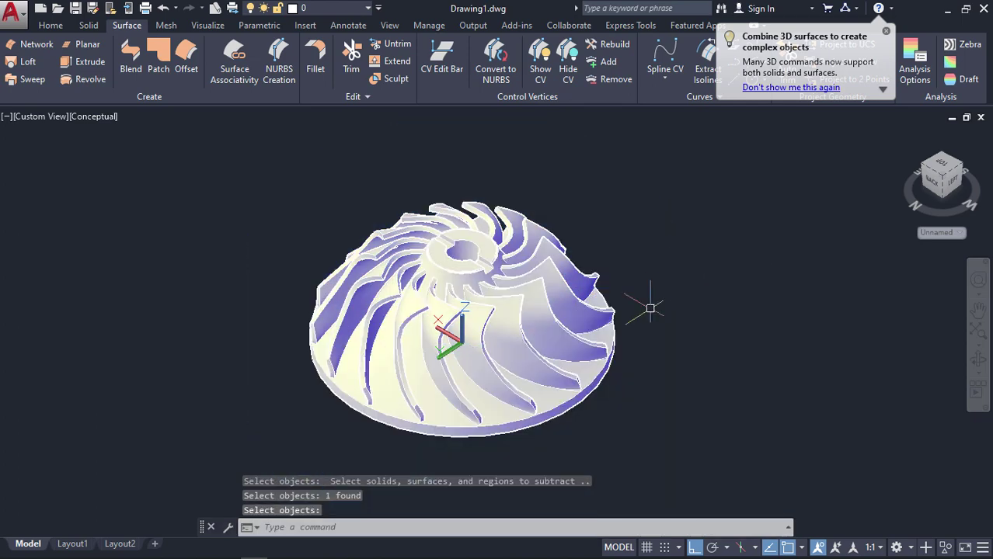
pyautogui.scroll(3, 633, 295)
pyautogui.scroll(2, 633, 295)
pyautogui.scroll(2, 633, 295)
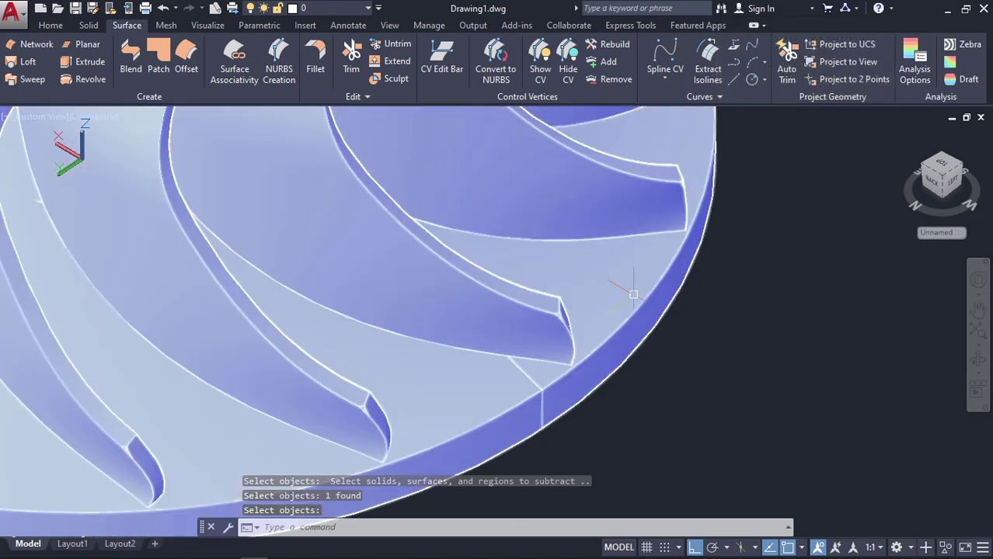
pyautogui.scroll(-2, 633, 295)
pyautogui.scroll(-1, 603, 322)
pyautogui.scroll(-2, 595, 320)
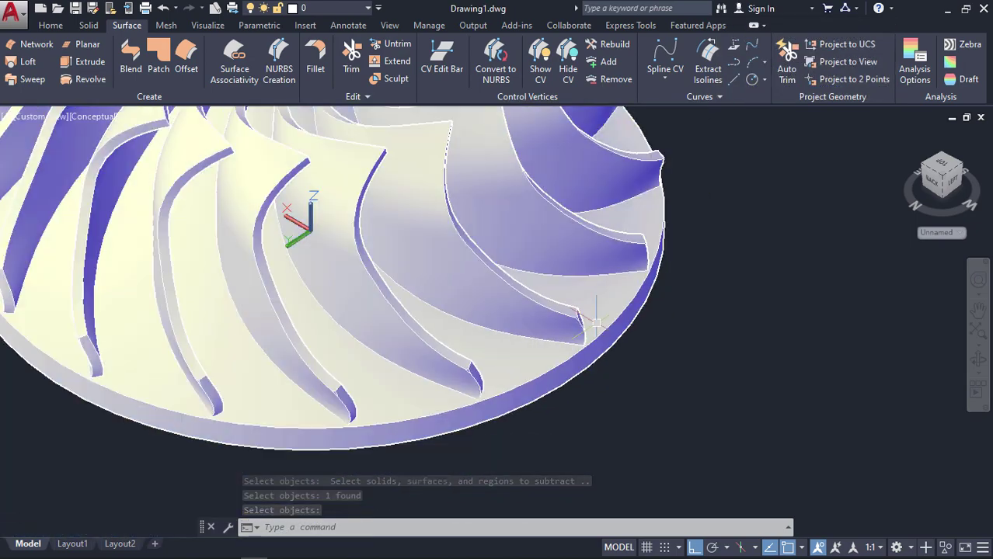
pyautogui.scroll(-2, 595, 320)
pyautogui.scroll(-3, 604, 320)
pyautogui.keyDown('shift'); pyautogui.moveTo(604, 320); pyautogui.dragTo(404, 396, button='middle'); pyautogui.keyUp('shift')
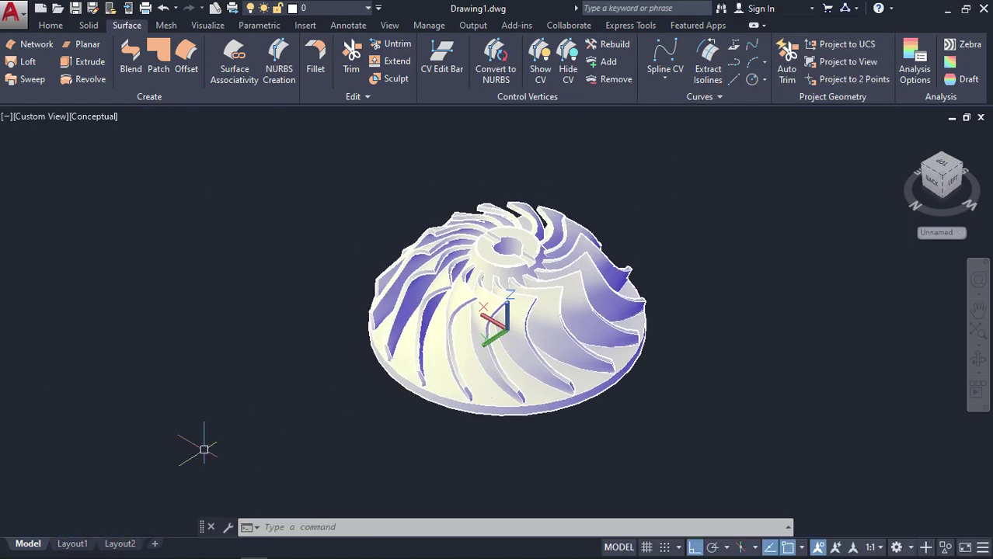
pyautogui.moveTo(73, 544)
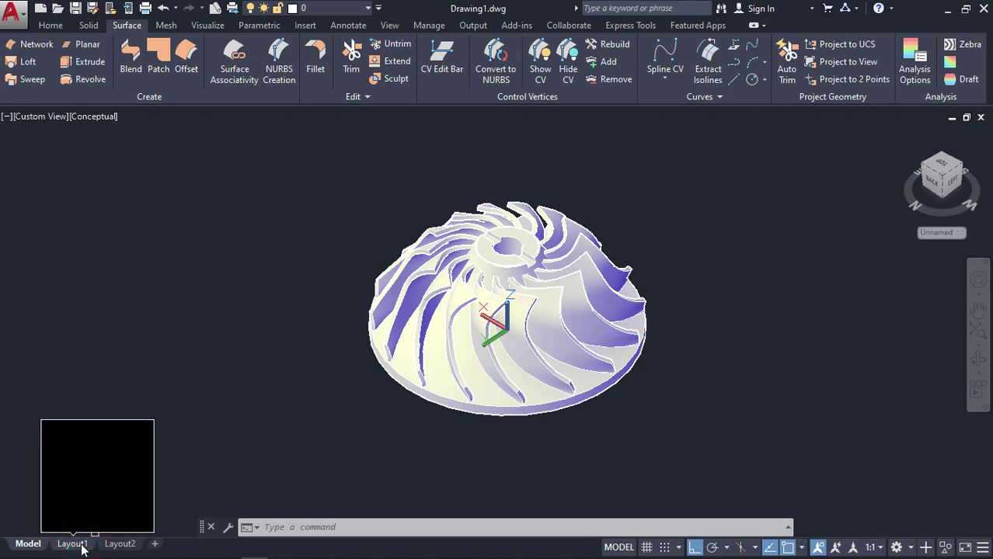
# Step: Delete the existing viewport from the Layout1 sheet
pyautogui.click(83, 545)
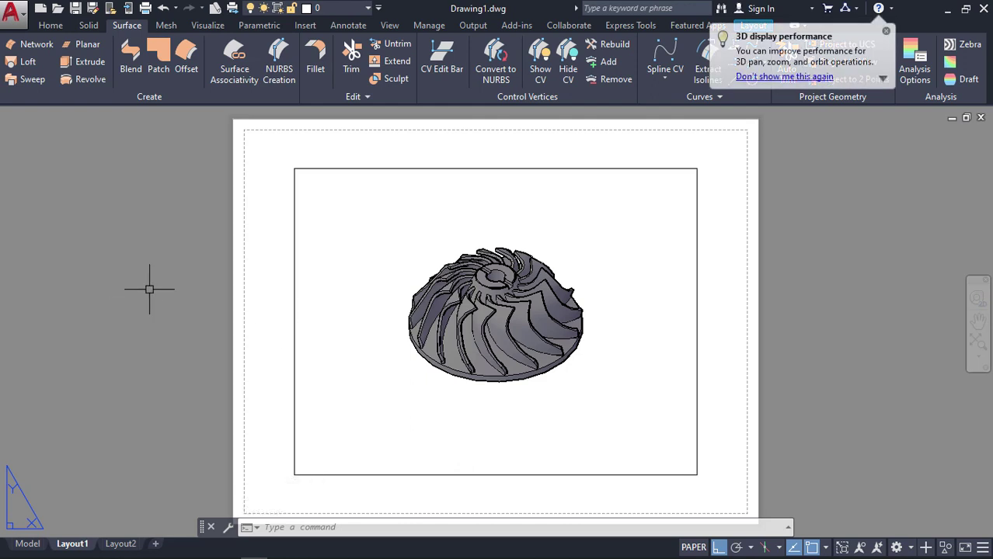
pyautogui.click(294, 268)
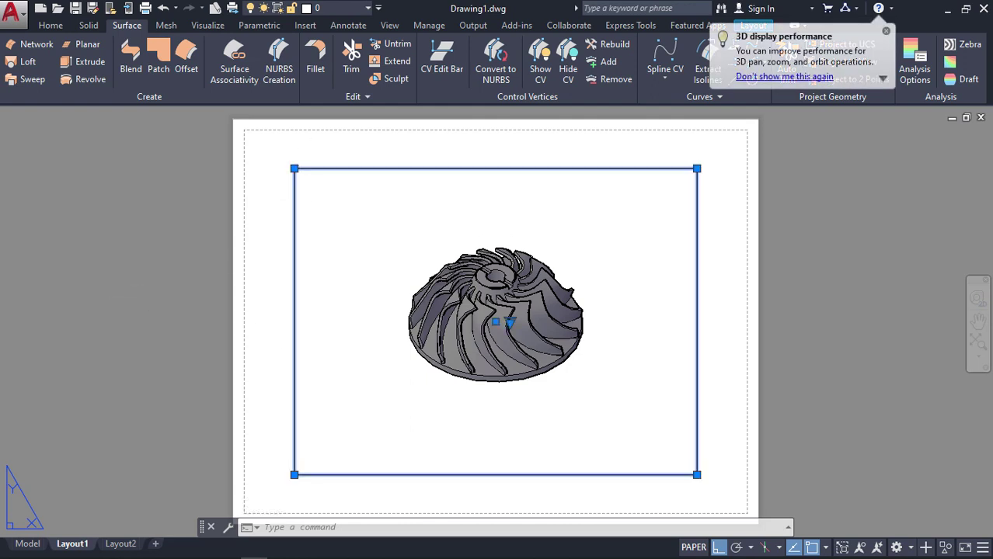
pyautogui.press('Delete')
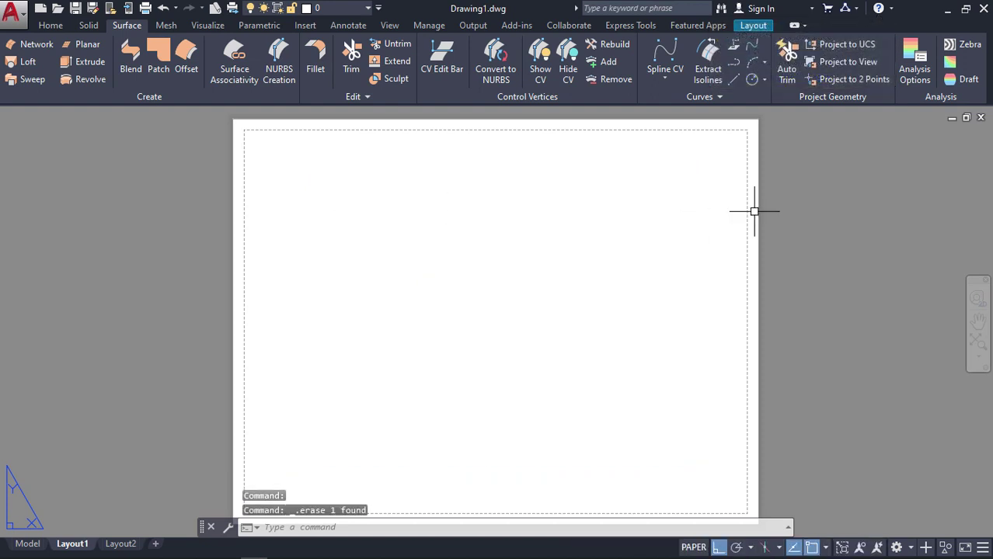
# Step: Place a Front base view of the impeller at 1:8 scale on Layout1
pyautogui.click(751, 28)
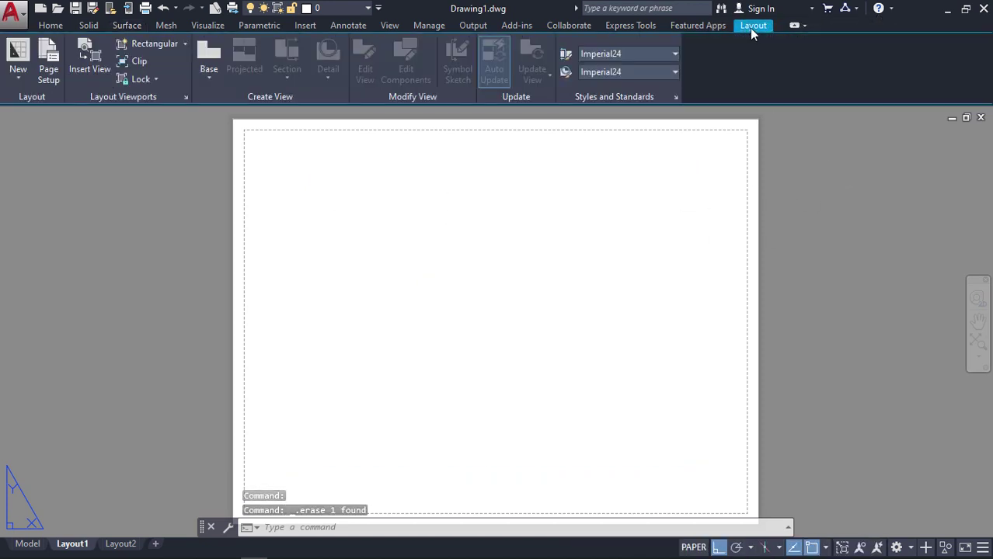
pyautogui.click(213, 65)
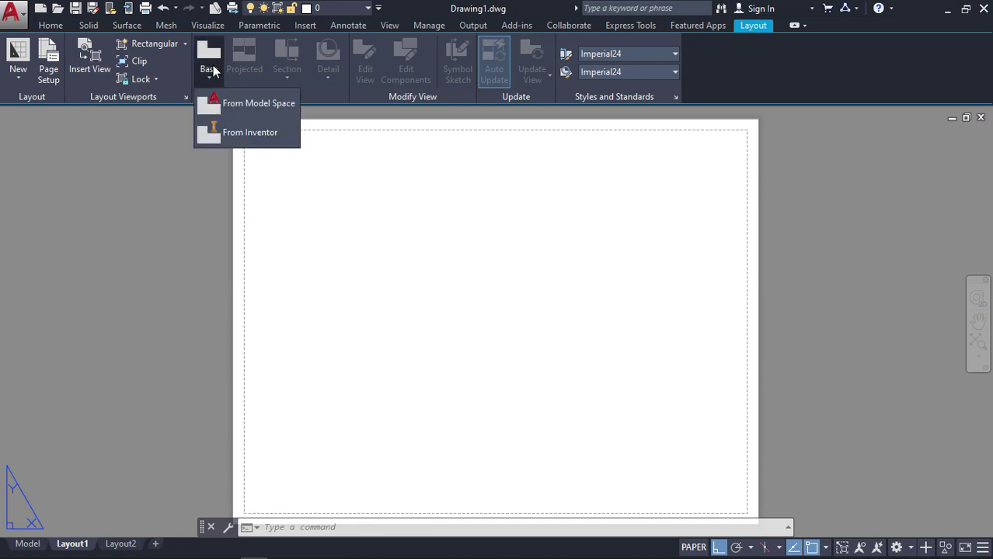
pyautogui.click(234, 100)
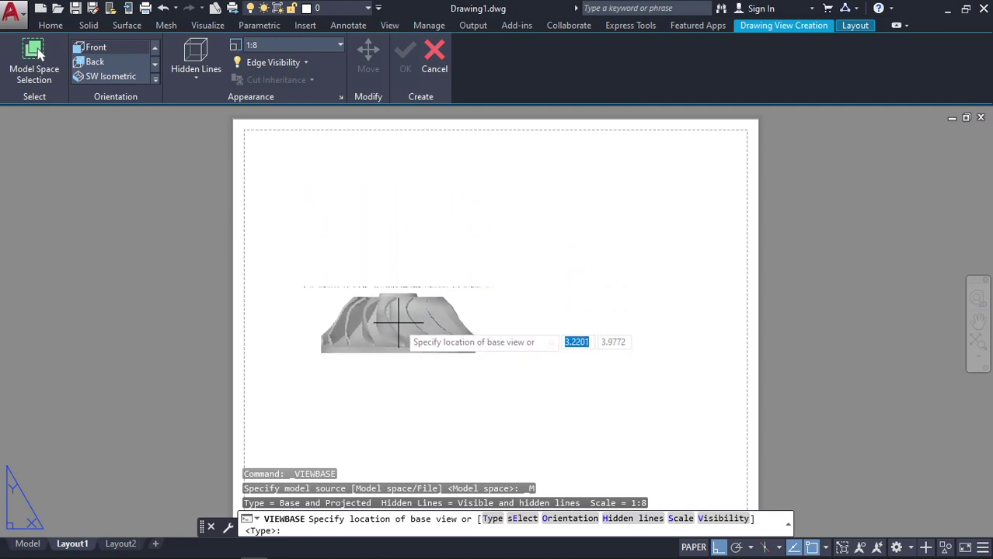
pyautogui.click(397, 322)
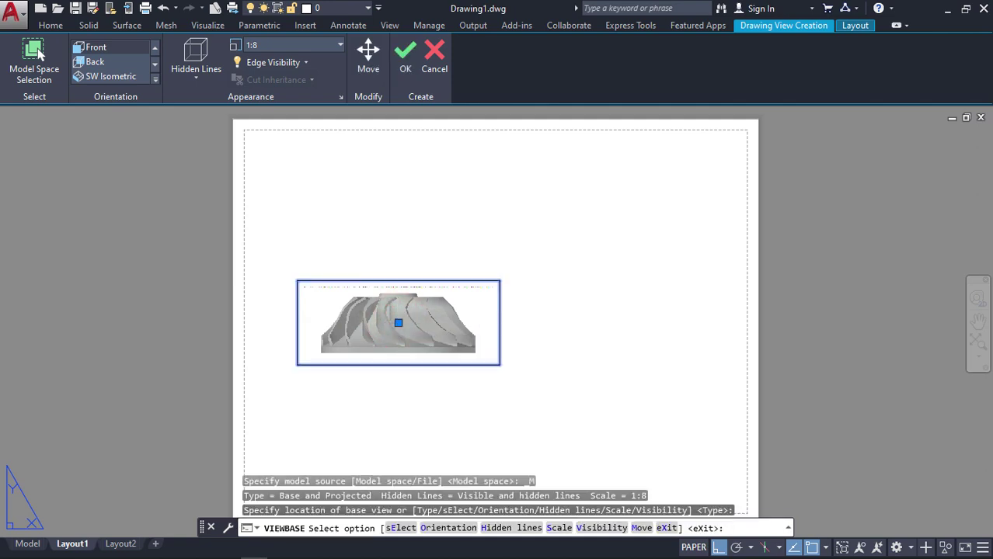
# Step: Project a top view above the front view and an isometric view at upper right
pyautogui.press('Return')
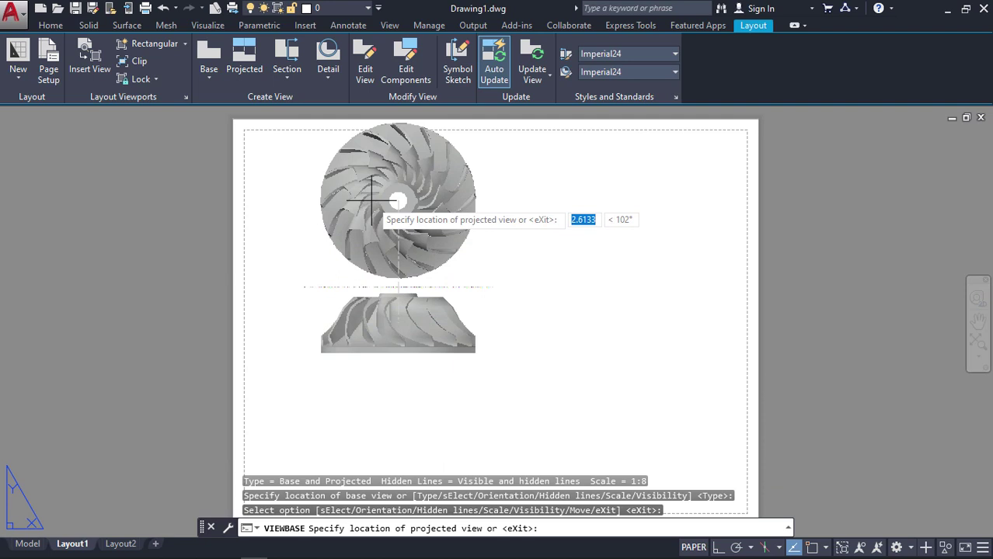
pyautogui.click(371, 199)
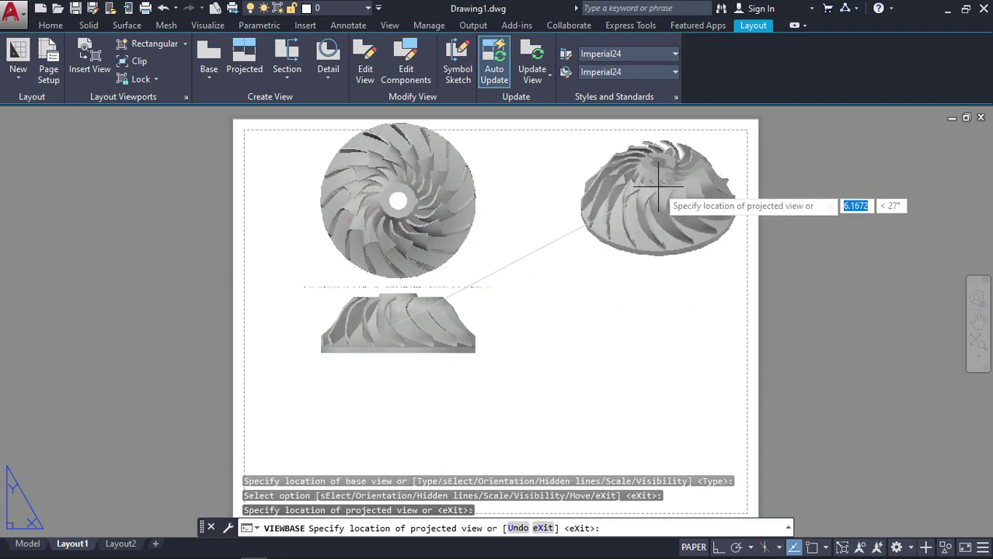
pyautogui.click(598, 209)
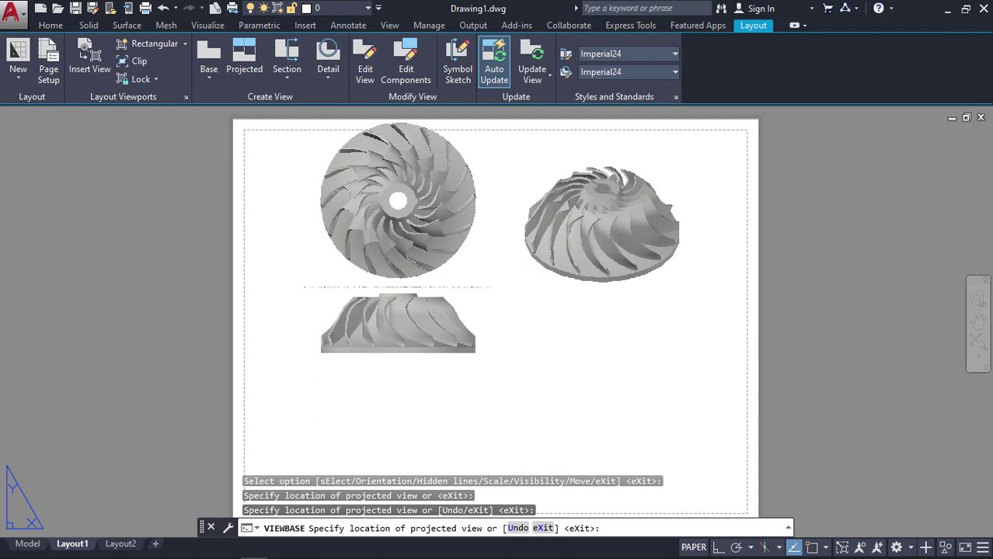
pyautogui.press('Return')
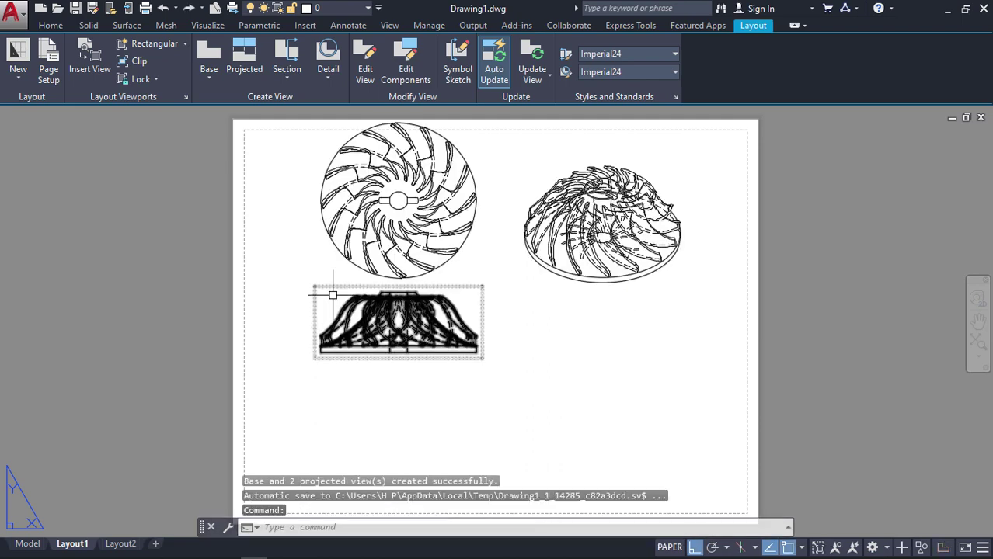
# Step: Move the front view lower, the top view just above it, and the isometric lower beside them
pyautogui.click(388, 342)
pyautogui.click(396, 322)
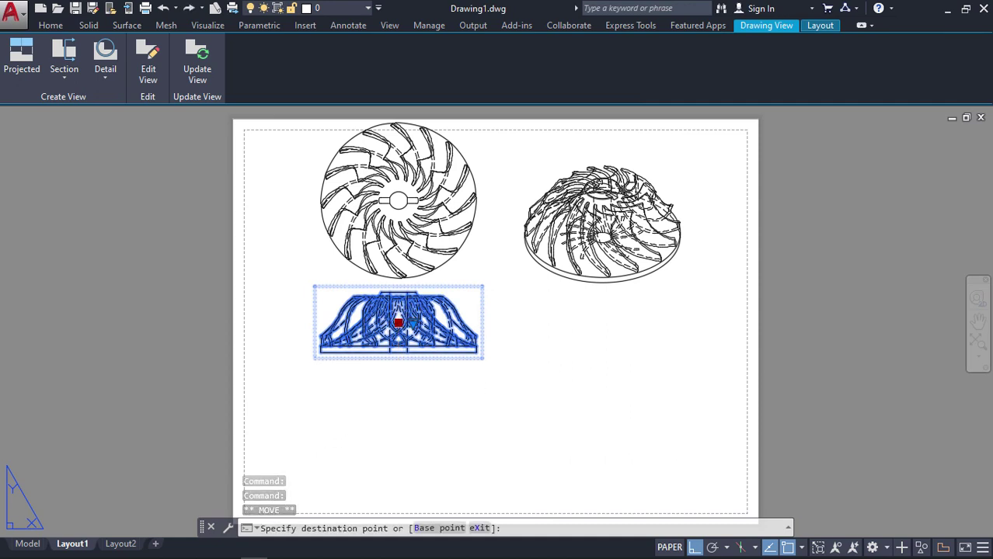
pyautogui.click(397, 398)
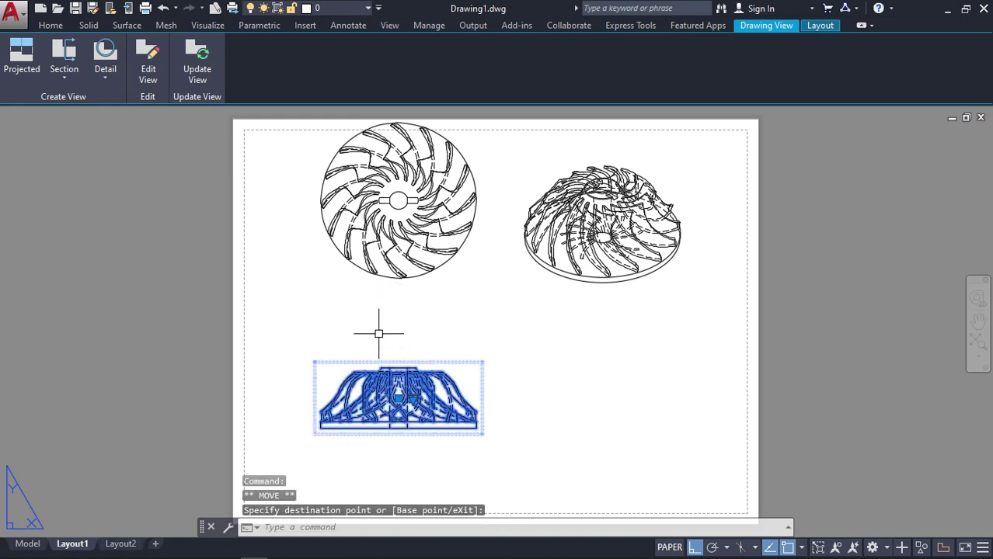
pyautogui.click(390, 281)
pyautogui.click(397, 201)
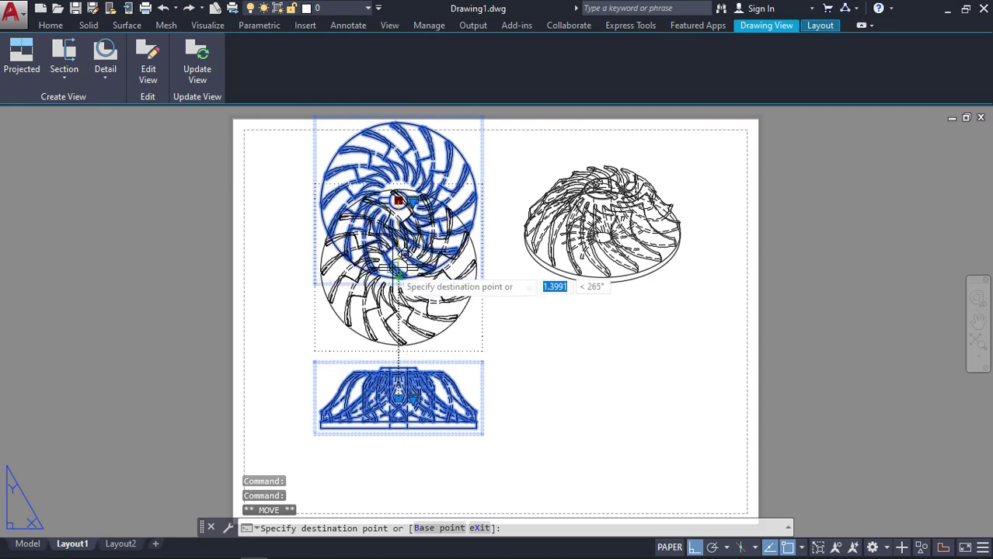
pyautogui.click(392, 269)
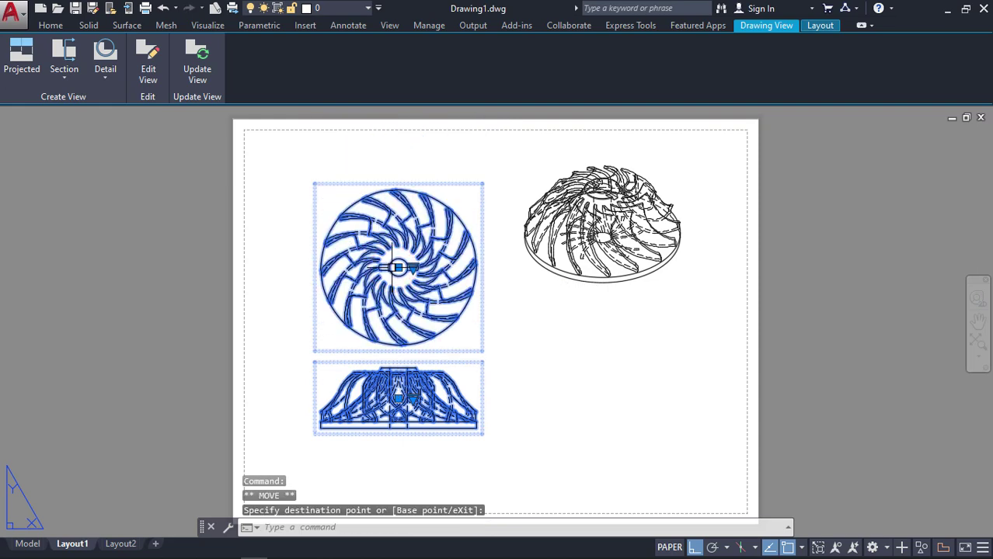
pyautogui.click(575, 237)
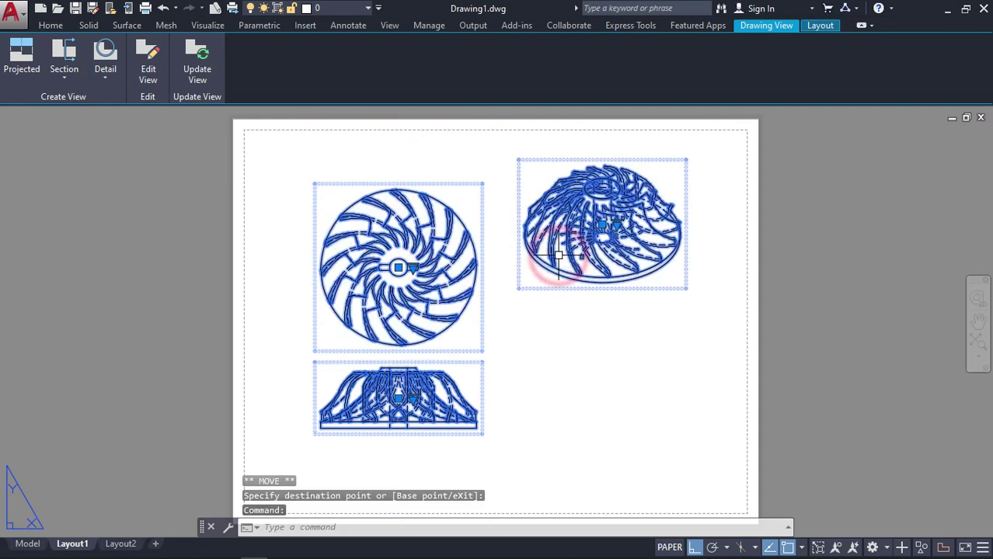
pyautogui.click(602, 225)
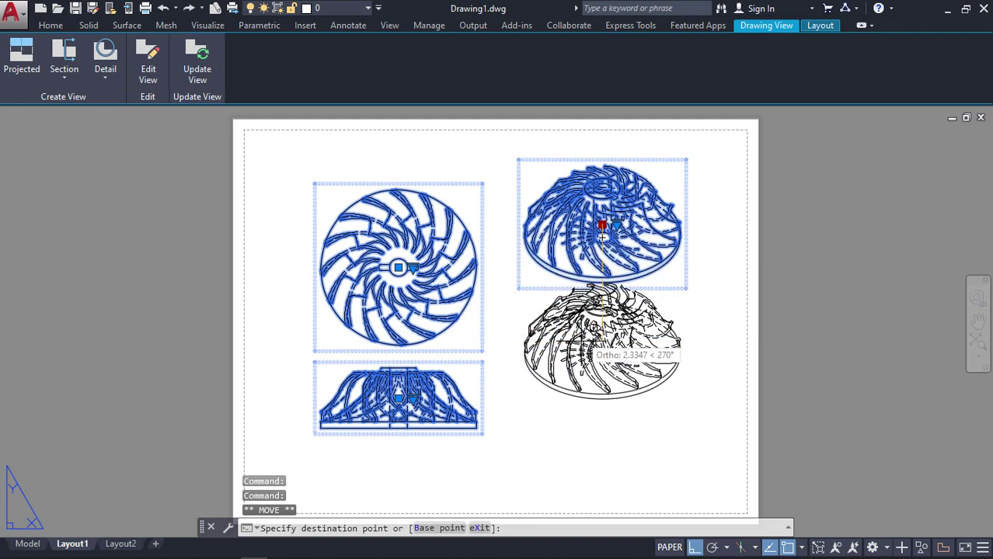
pyautogui.click(579, 339)
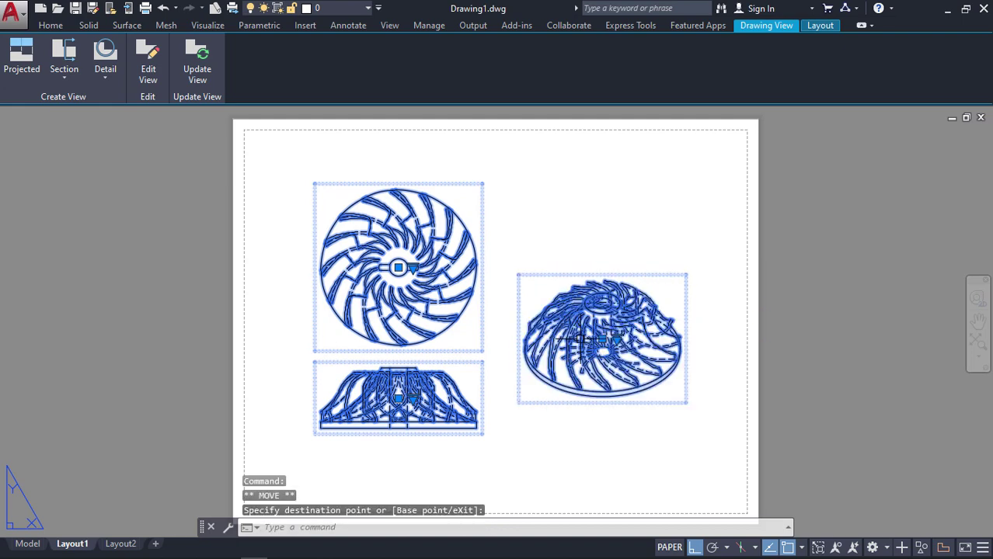
pyautogui.press('Escape')
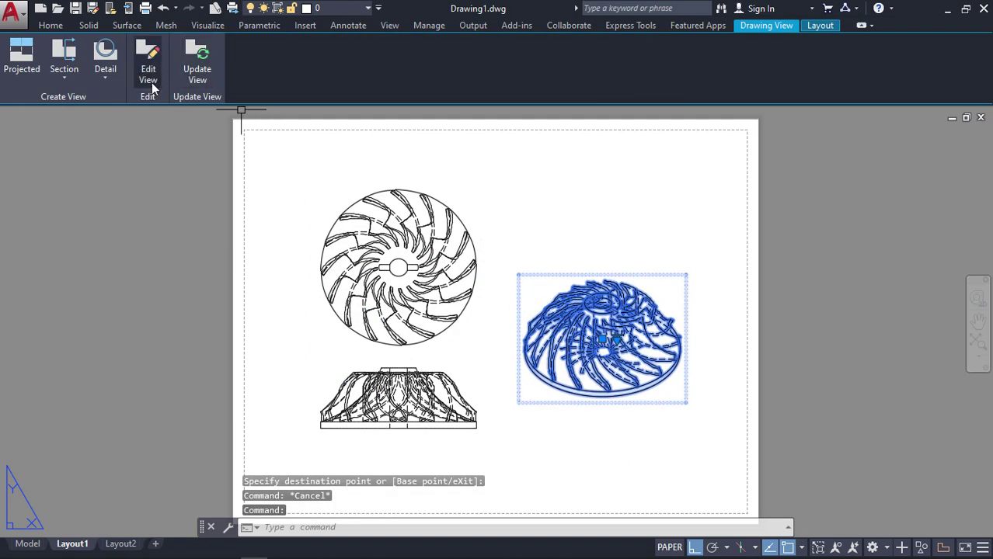
# Step: Set the isometric view's hidden line style to Shaded with visible lines
pyautogui.click(156, 85)
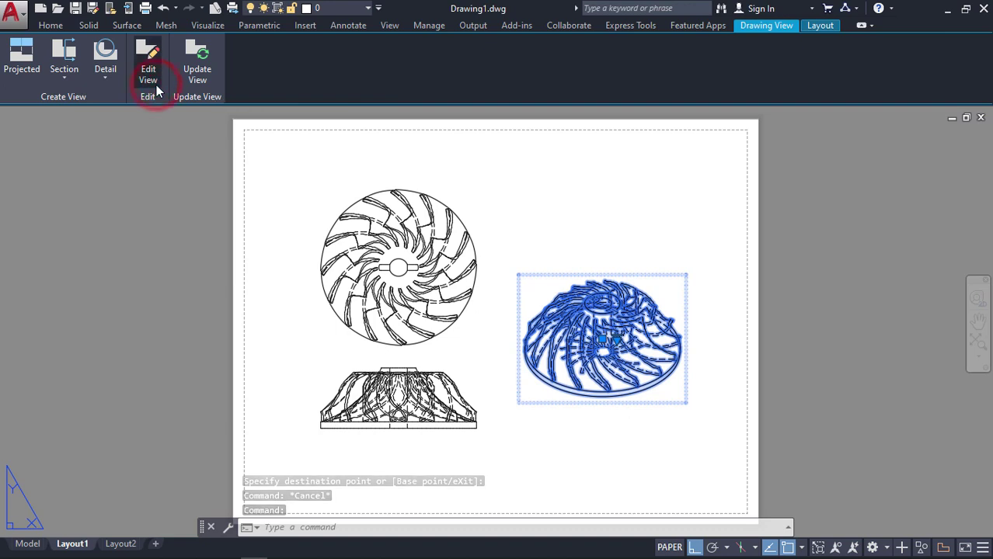
pyautogui.click(122, 75)
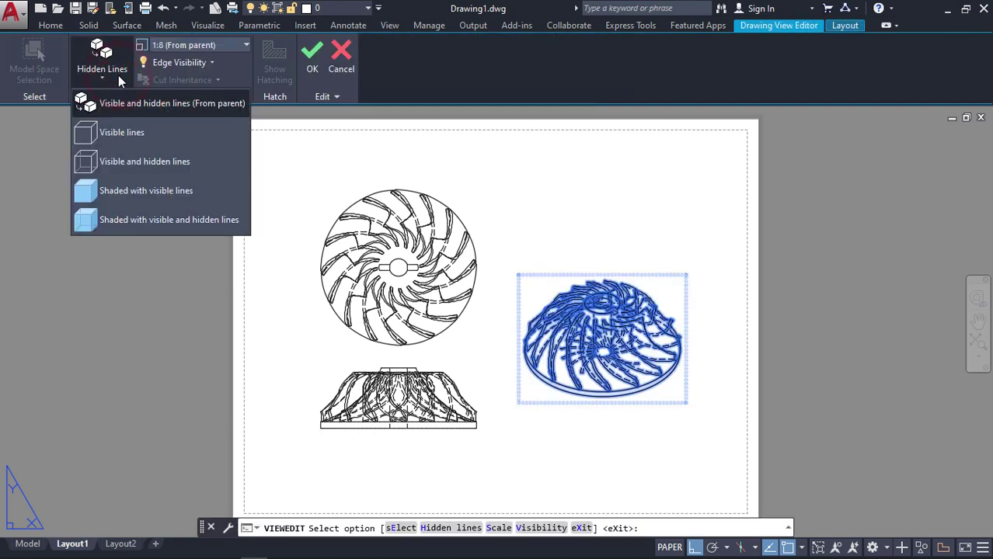
pyautogui.click(122, 191)
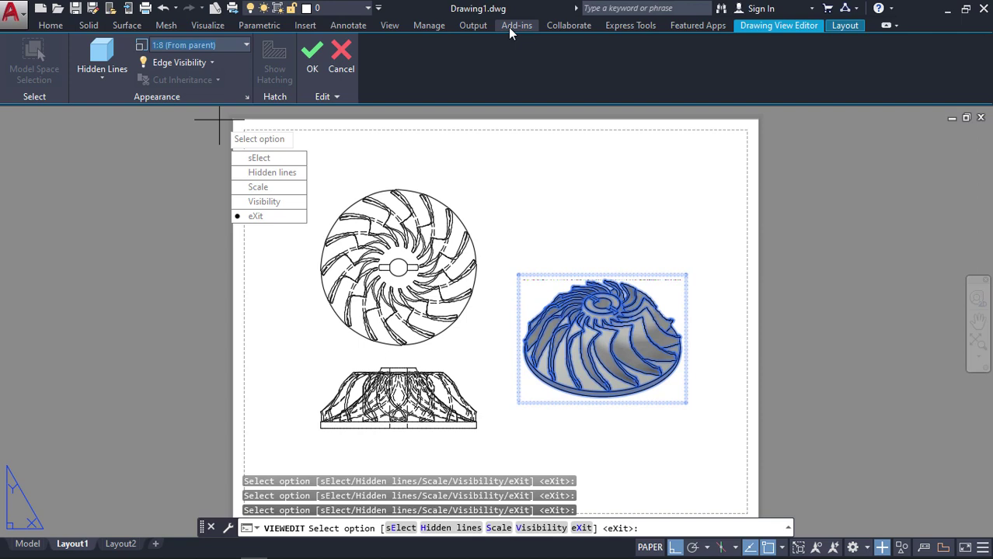
pyautogui.click(312, 61)
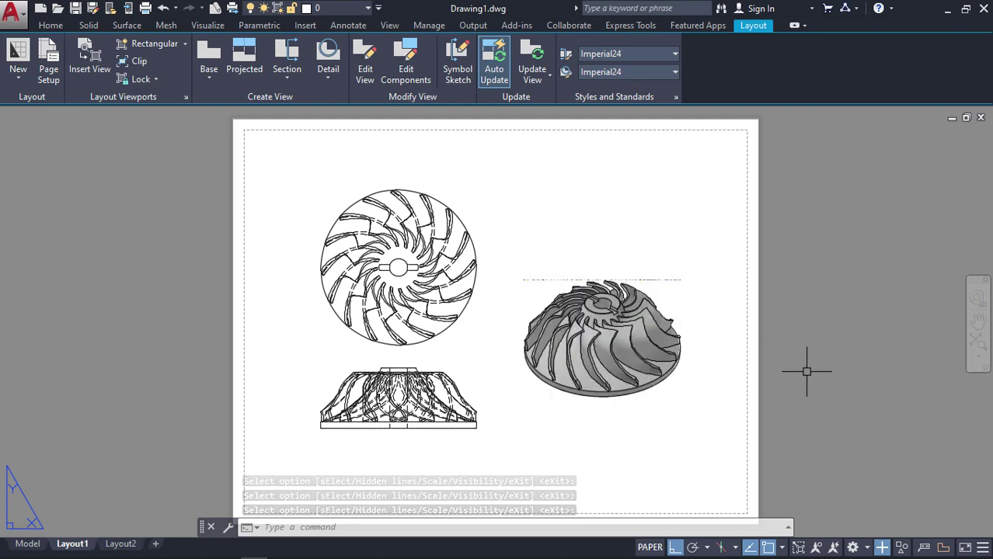
# Step: Change the front view's hidden line style to Visible lines only
pyautogui.scroll(-1, 798, 349)
pyautogui.scroll(-1, 109, 317)
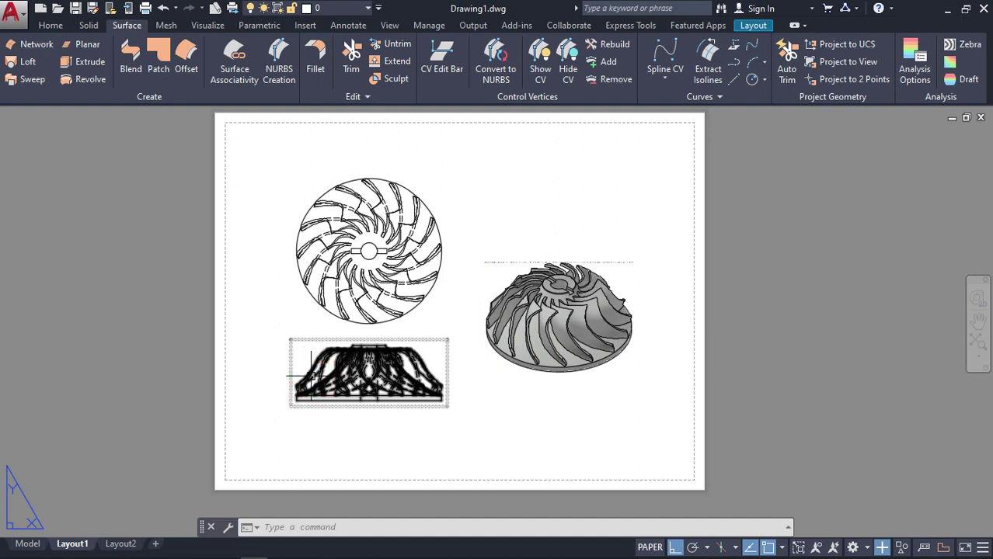
pyautogui.click(310, 376)
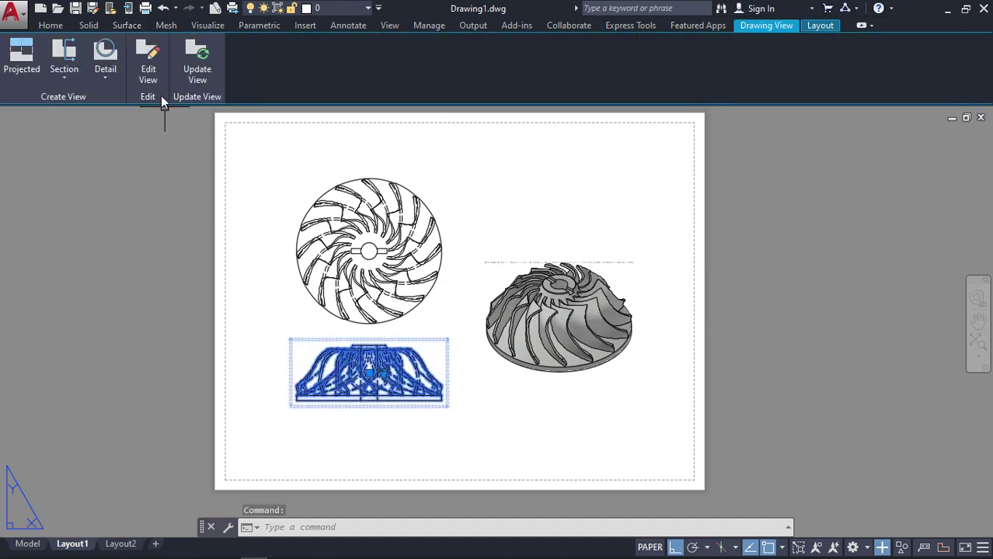
pyautogui.click(146, 68)
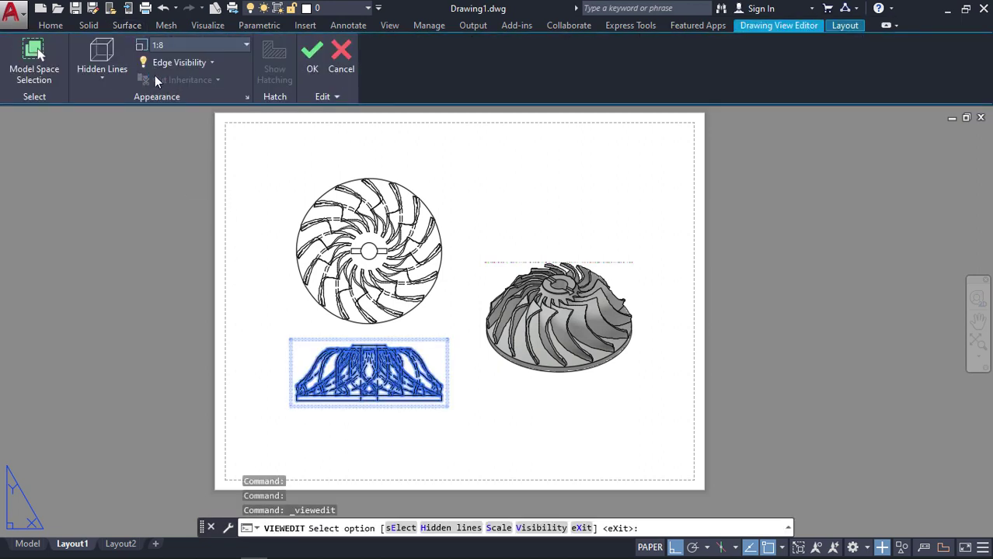
pyautogui.click(100, 81)
pyautogui.click(109, 102)
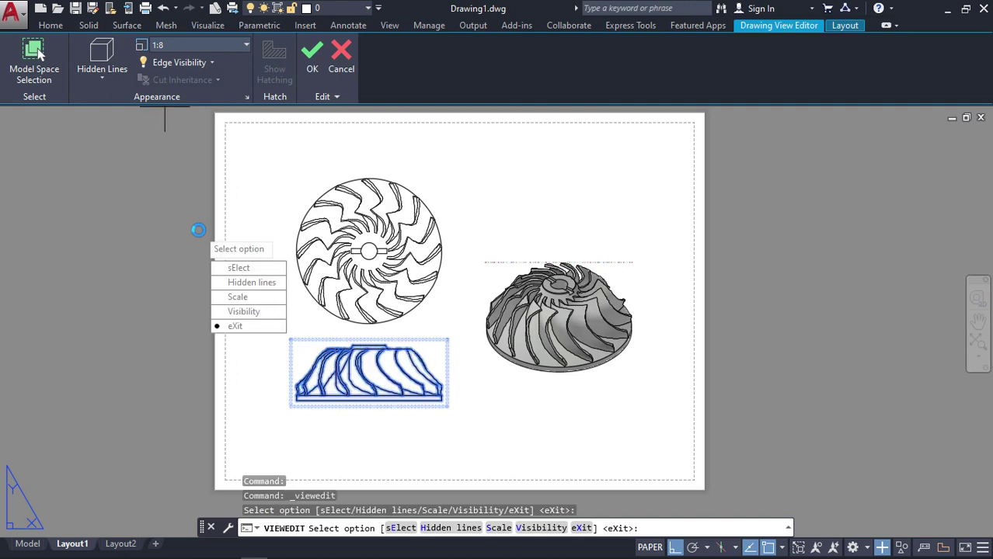
pyautogui.click(255, 268)
pyautogui.press('Escape')
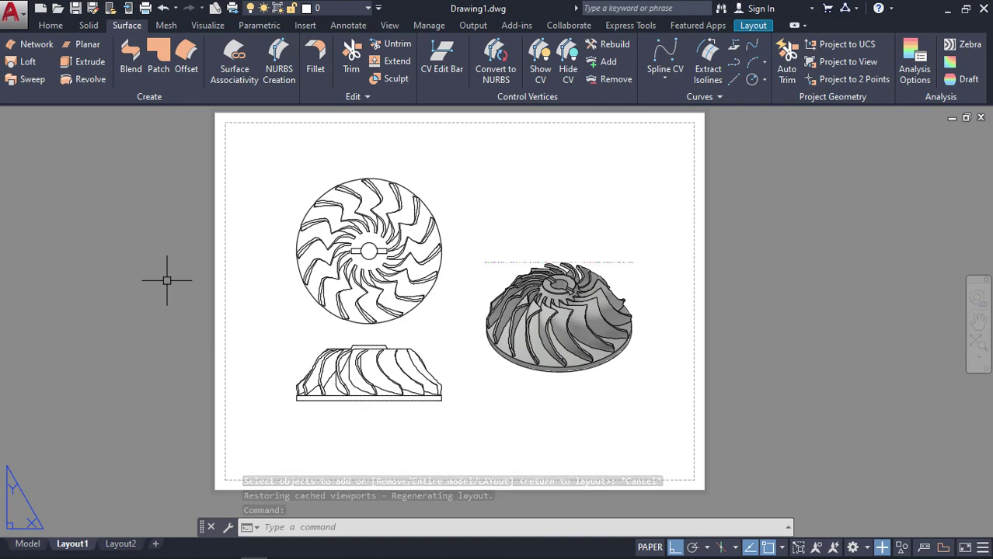
pyautogui.scroll(2, 503, 259)
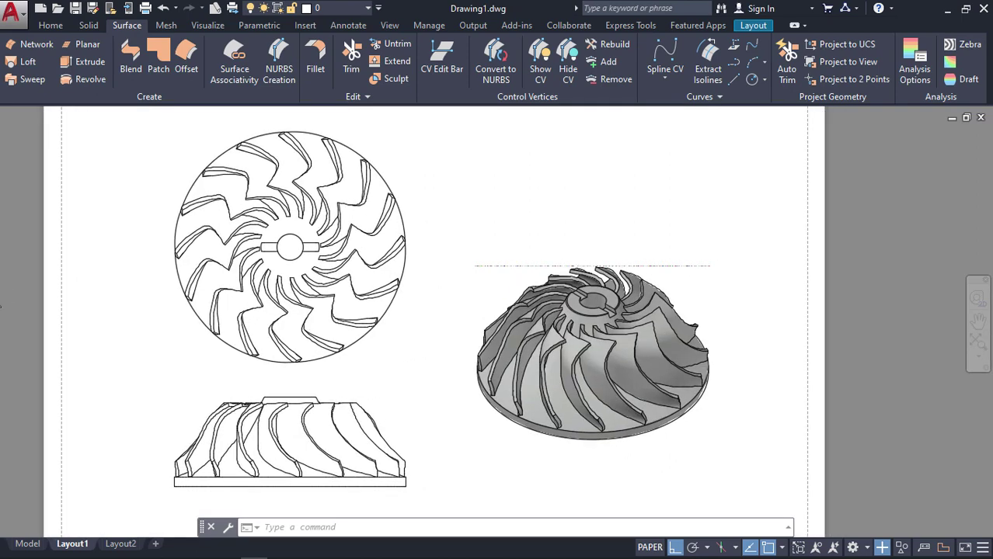